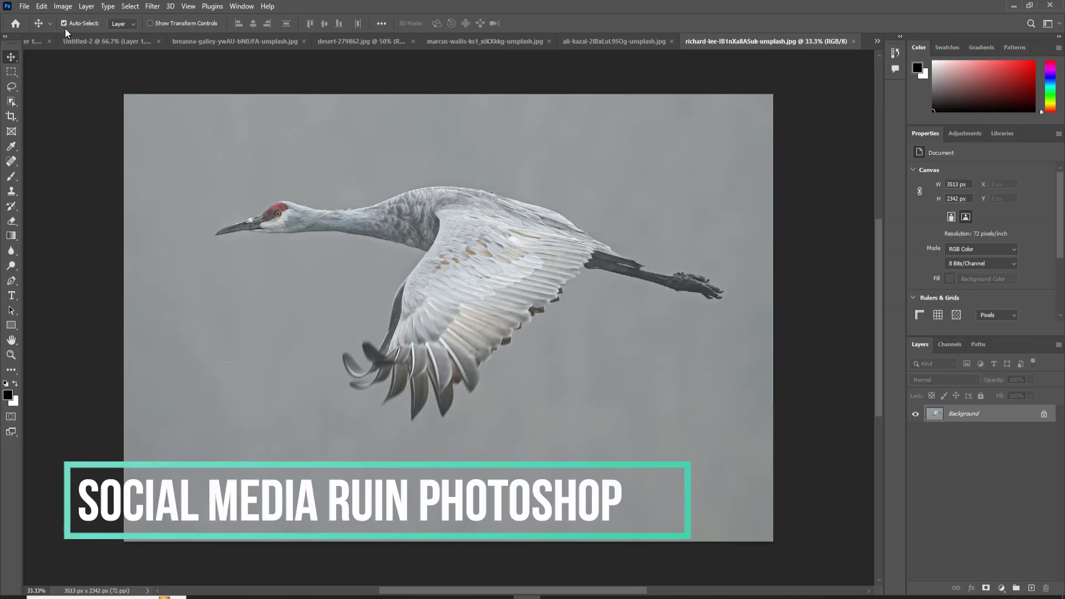
Step: Create a new white-background document, 1280 × 720 pixels at 300 pixels/inch
left_click(24, 6)
left_click(36, 18)
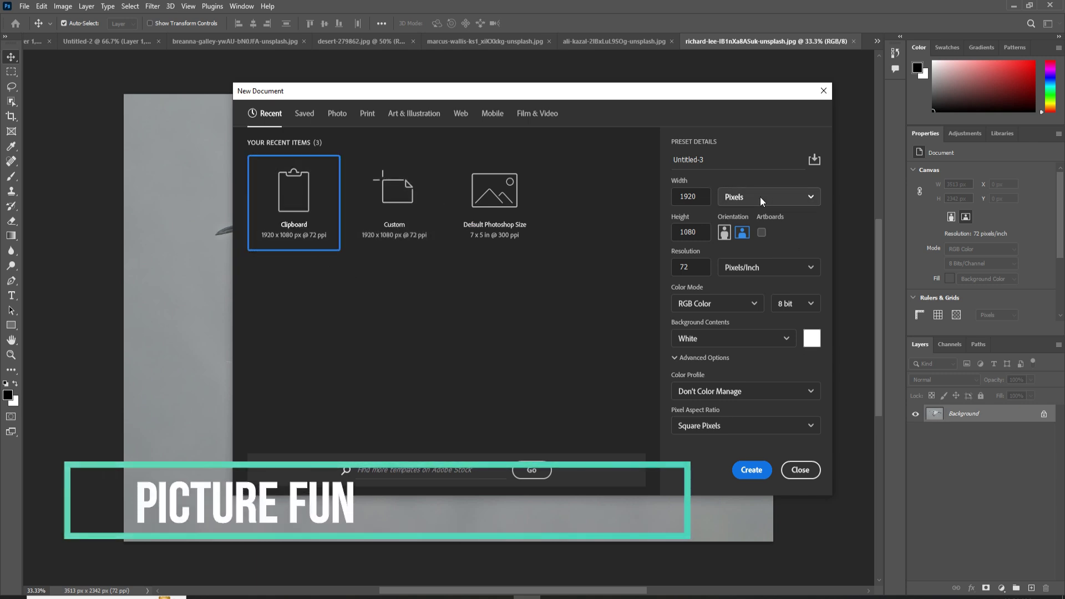
double_click(688, 196)
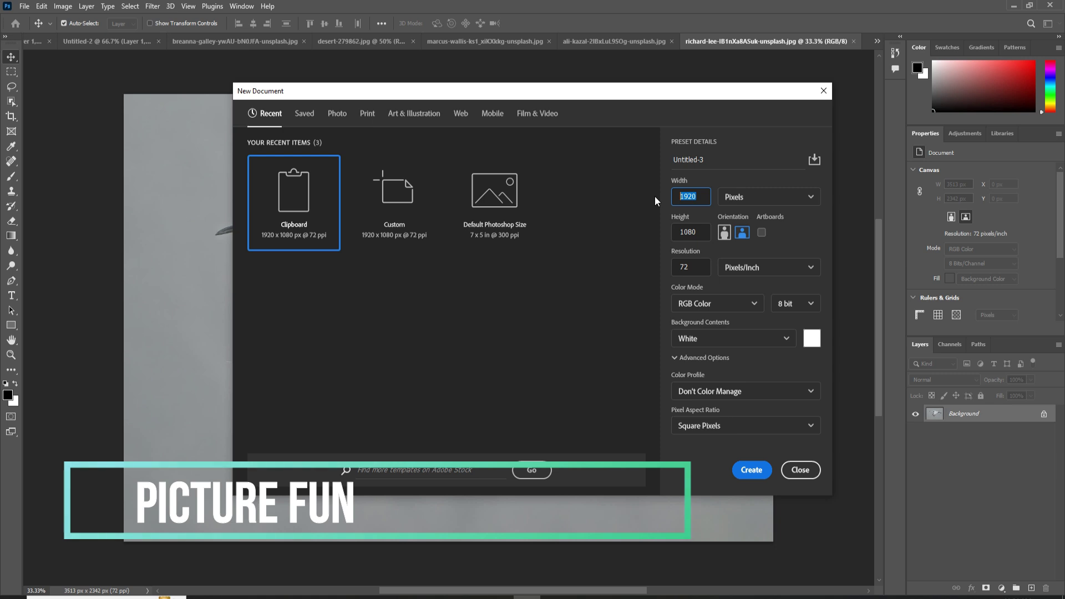
type("128")
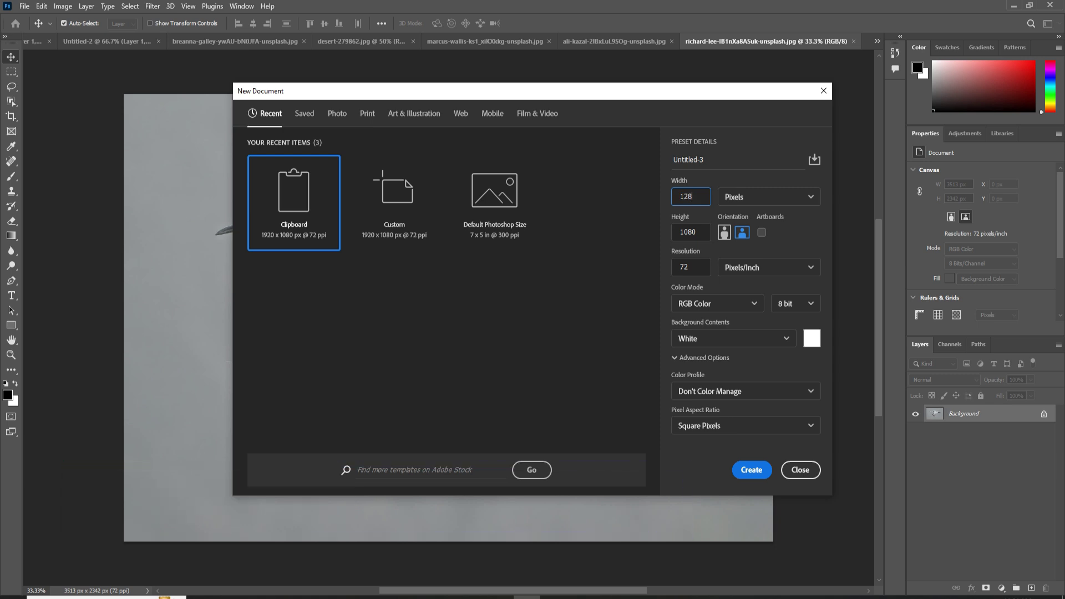
type("0")
left_click(702, 234)
key("Tab")
left_click(744, 472)
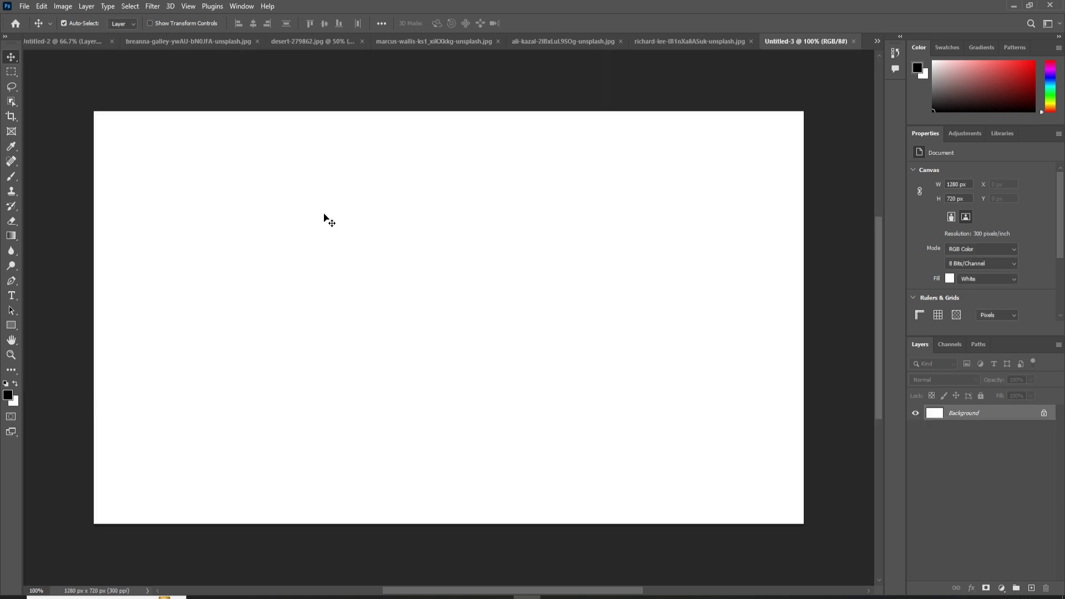
Step: In desert-279862.jpg, select the full-width strip of cracked ground below the horizon with a rectangular marquee
left_click(160, 42)
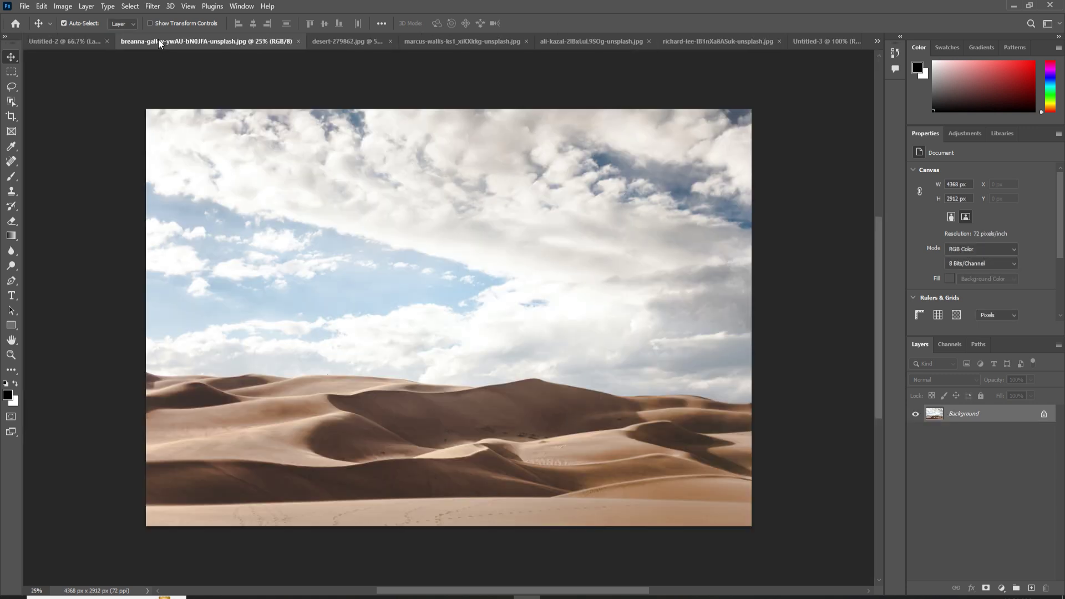
left_click(345, 42)
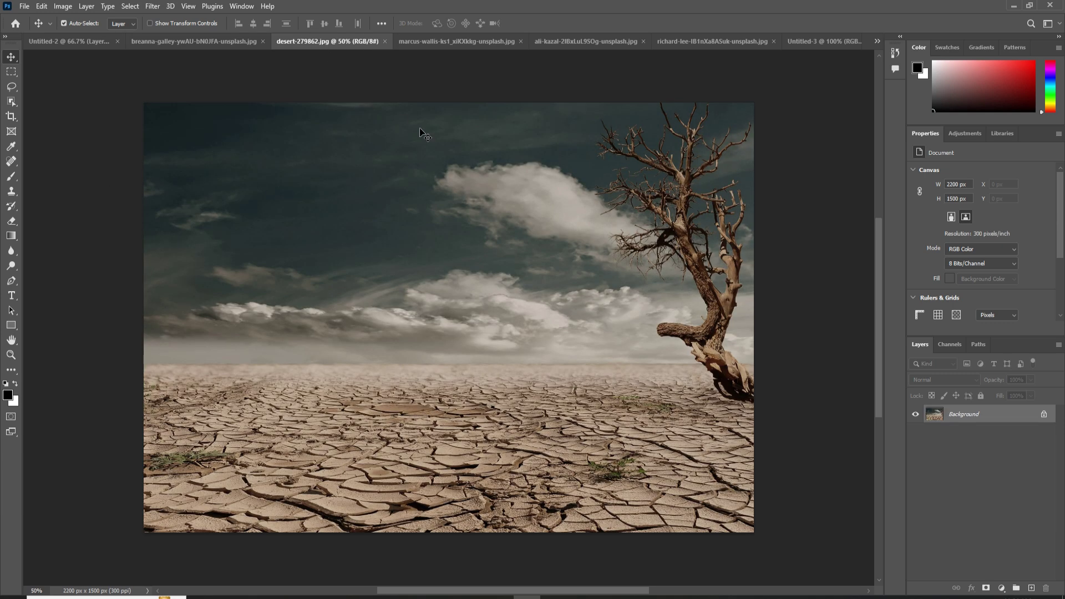
left_click(11, 72)
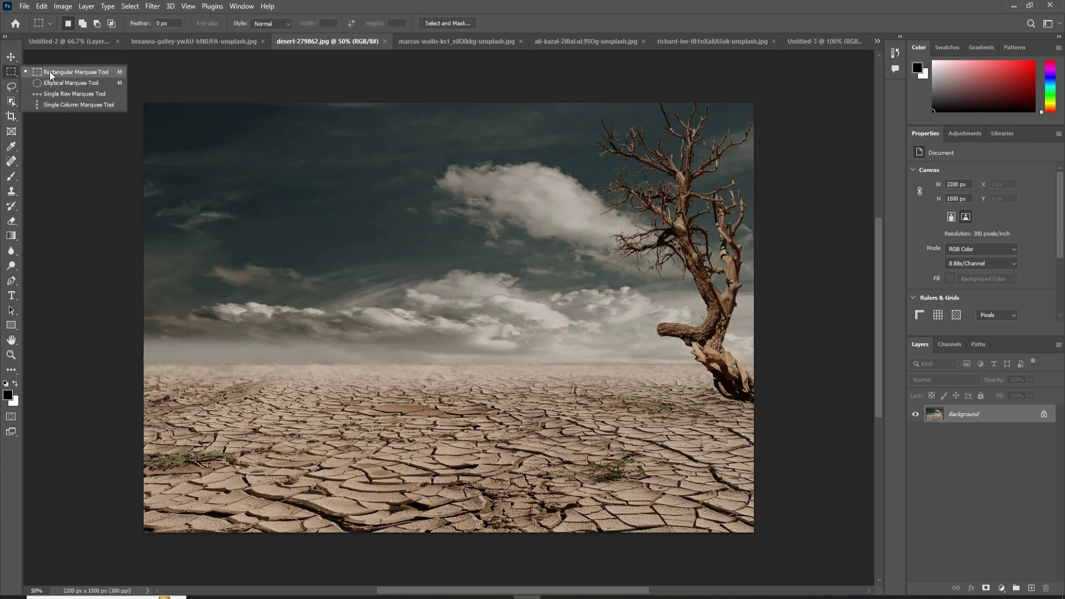
left_click(50, 74)
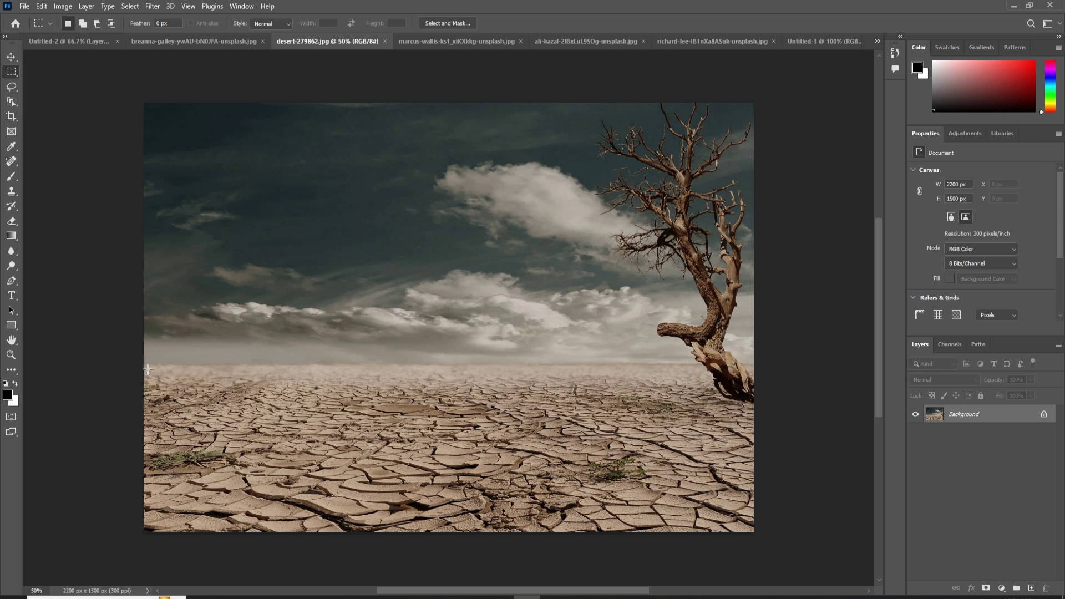
left_click_drag(146, 365, 851, 531)
key("v")
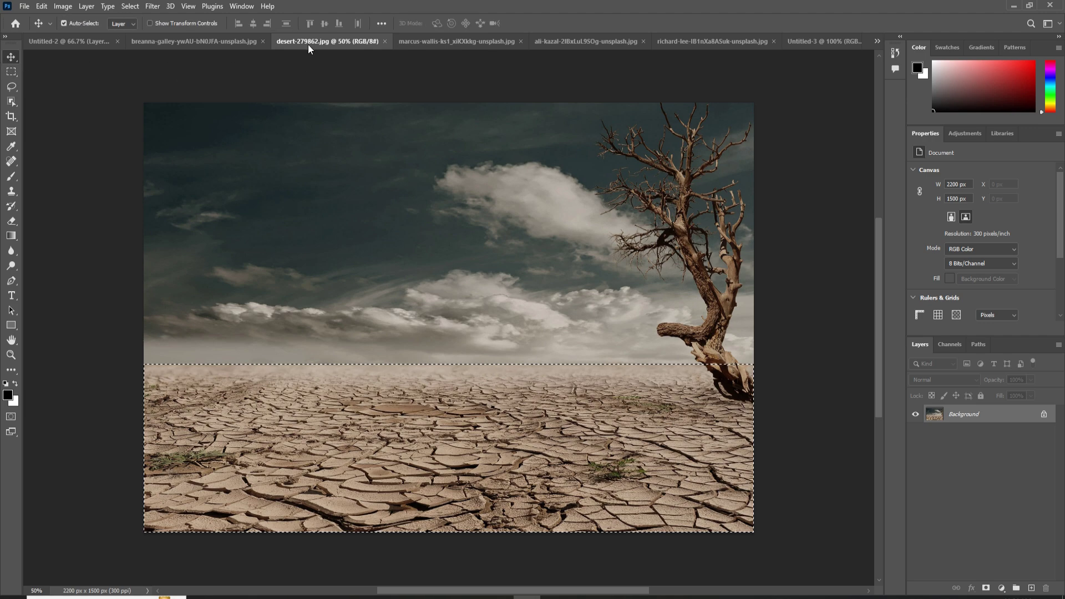
Step: Float the desert-279862.jpg window, copy the selected ground into Untitled-3 as a layer along the canvas bottom, and minimize the photo window
left_click_drag(308, 42, 472, 128)
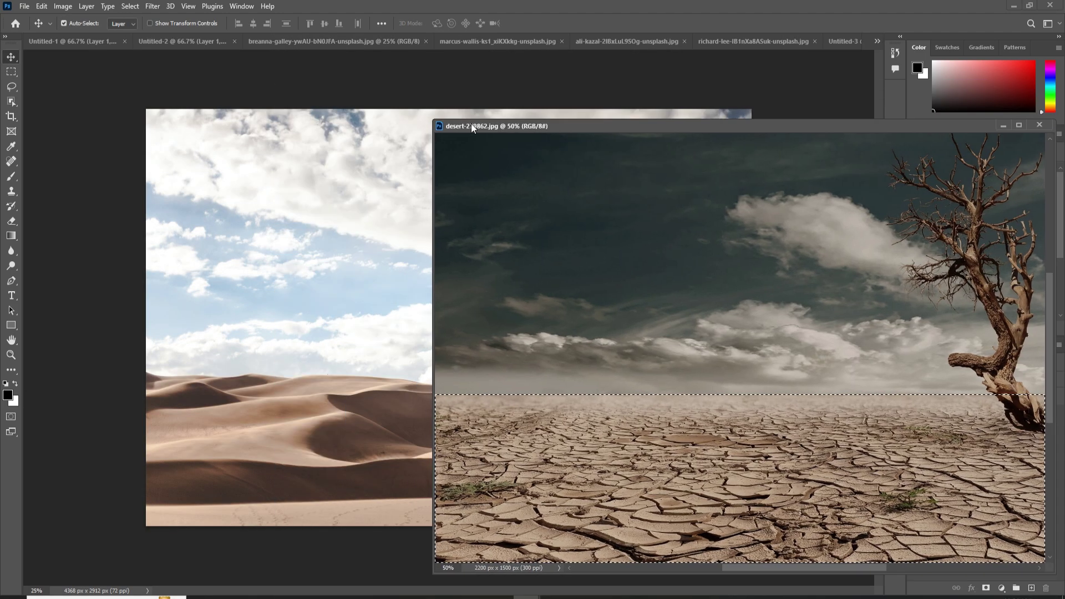
left_click(843, 42)
left_click_drag(820, 429, 370, 429)
left_click(1003, 125)
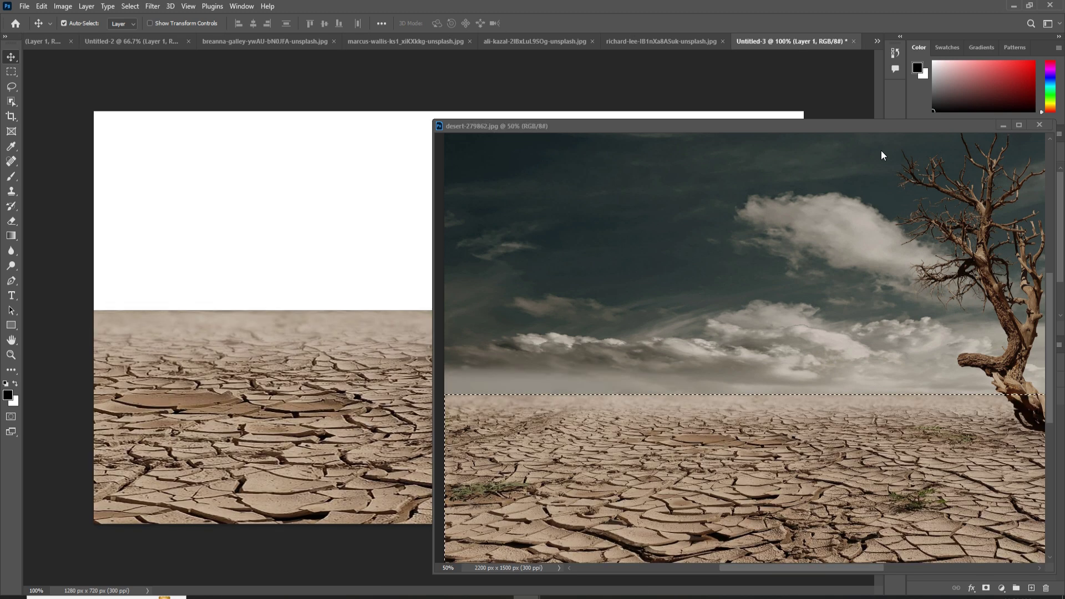
Step: Show transform controls, dock the Navigator beside Patterns, and move the Properties and Adjustments panels to the collapsed icon strip
left_click(148, 22)
left_click(242, 6)
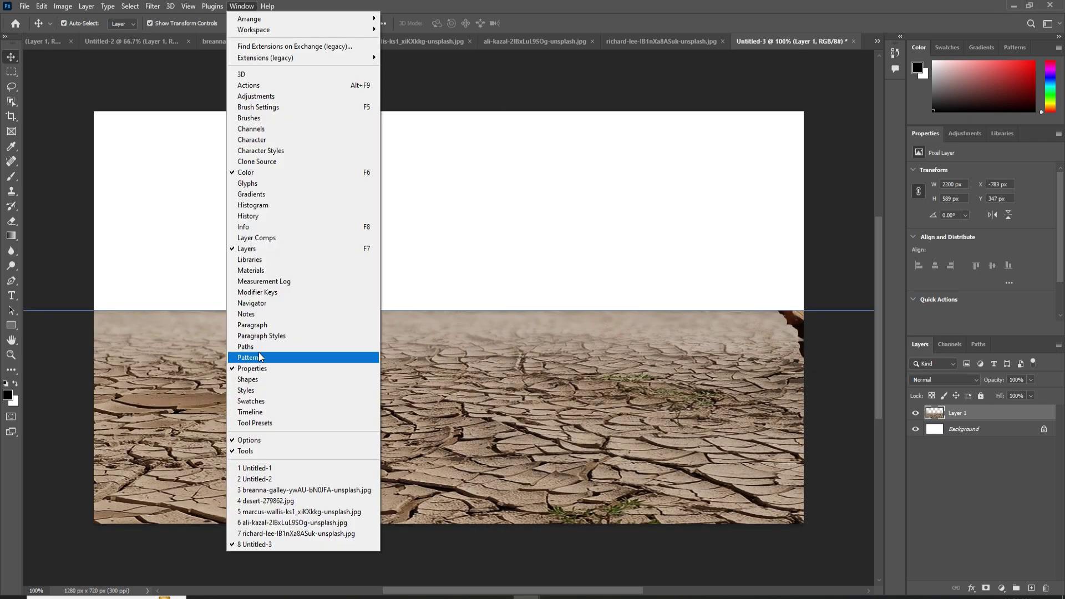
left_click(261, 305)
left_click_drag(777, 87, 993, 47)
left_click_drag(919, 132, 856, 137)
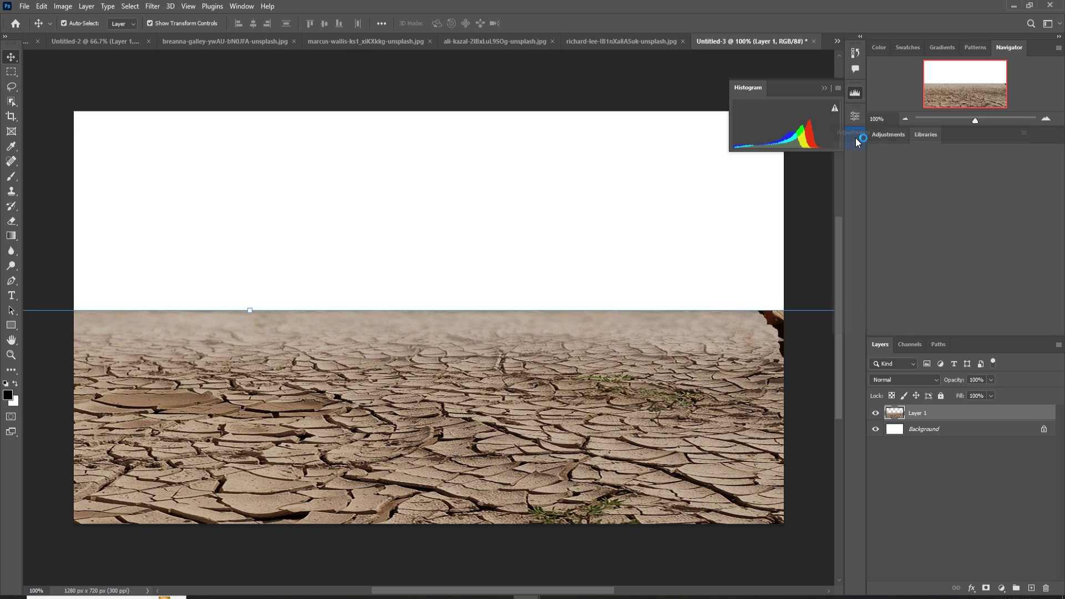
left_click(1011, 544)
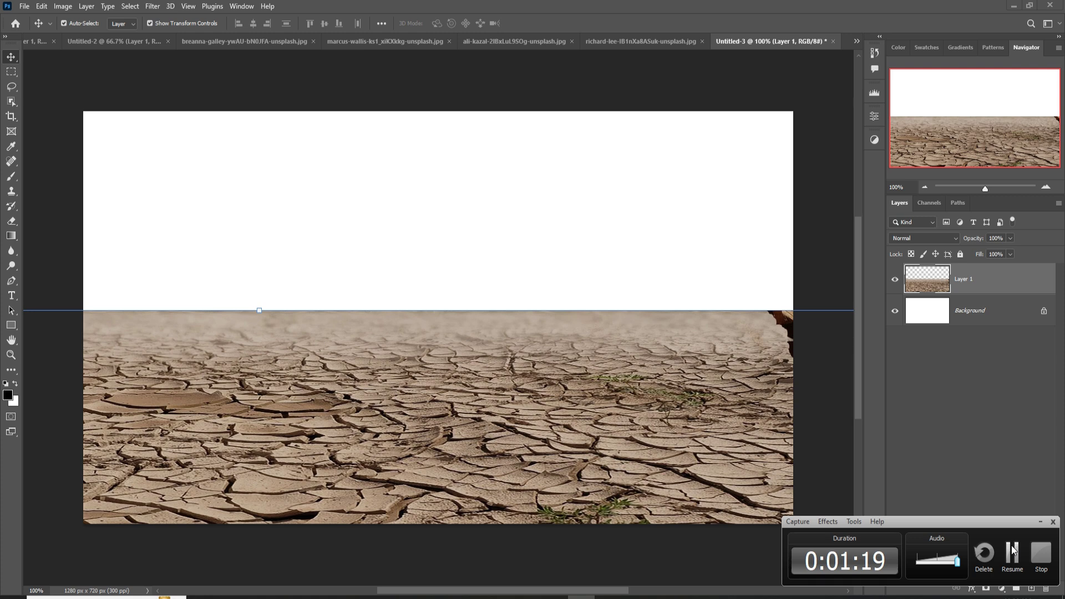
left_click(1011, 546)
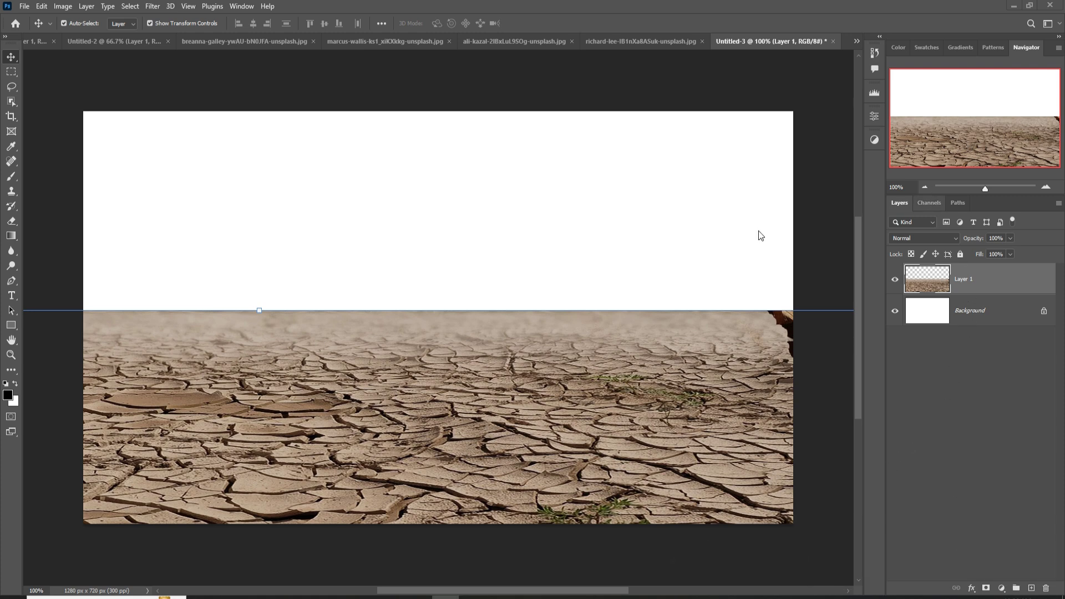
Step: Scale the cracked-ground layer to 58.18% width and 34.63% height so it spans the canvas width along the bottom edge
left_click_drag(263, 315, 388, 356)
left_click_drag(361, 398, 360, 398)
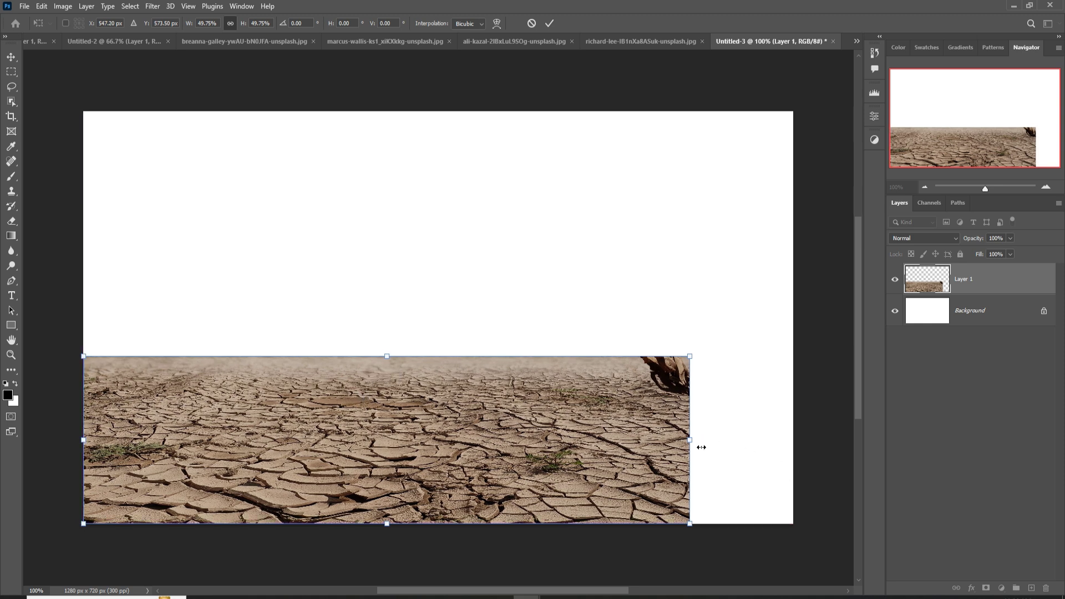
left_click_drag(695, 447, 794, 439)
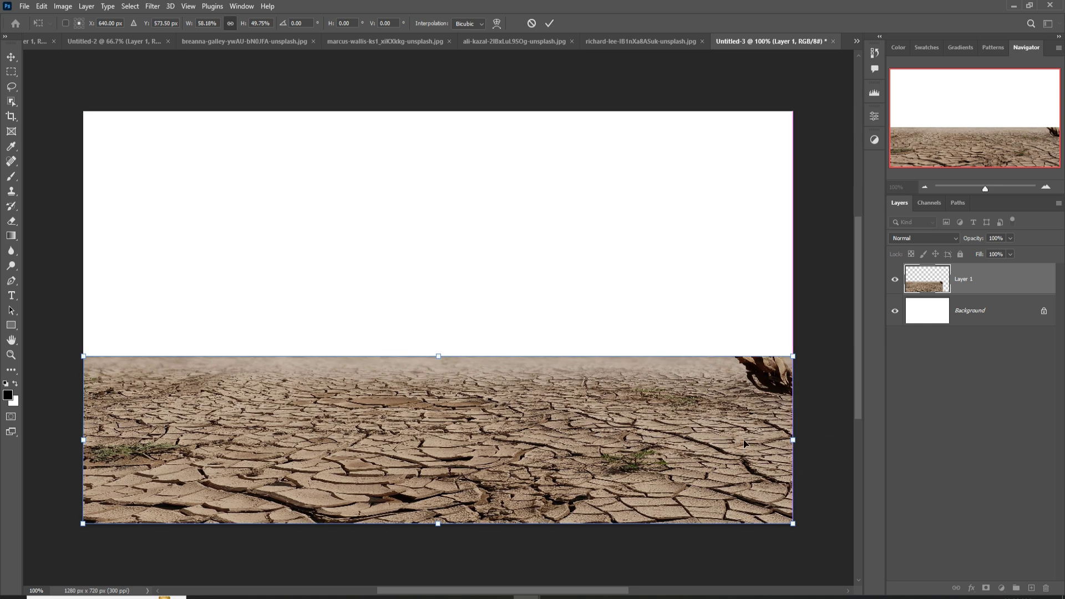
left_click_drag(444, 361, 448, 417)
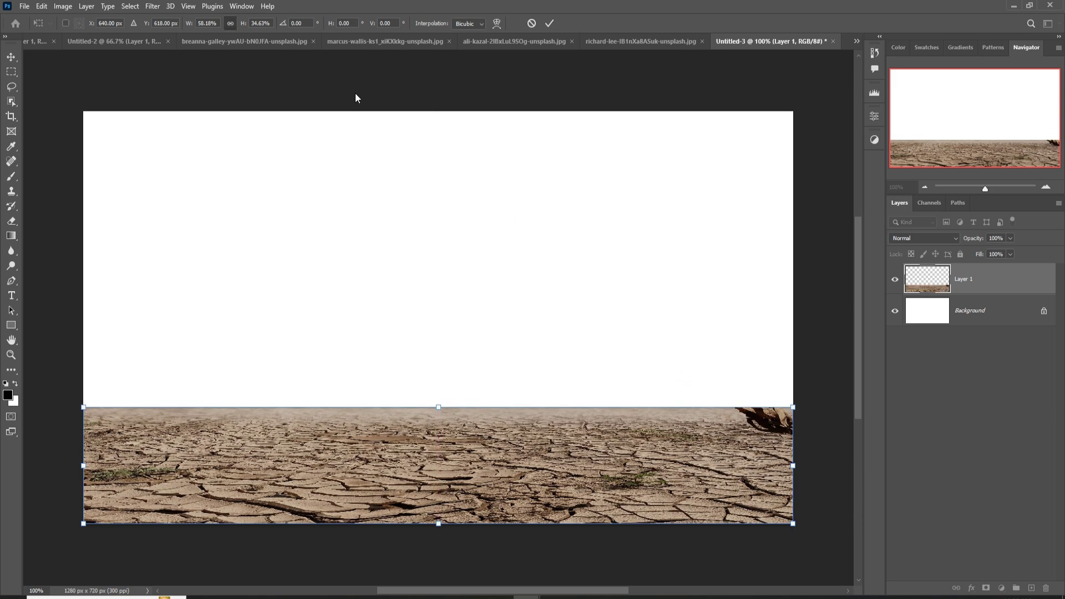
Step: Select the tree root at the right end of the ground, remove it with a content-aware fill, and deselect
left_click(11, 72)
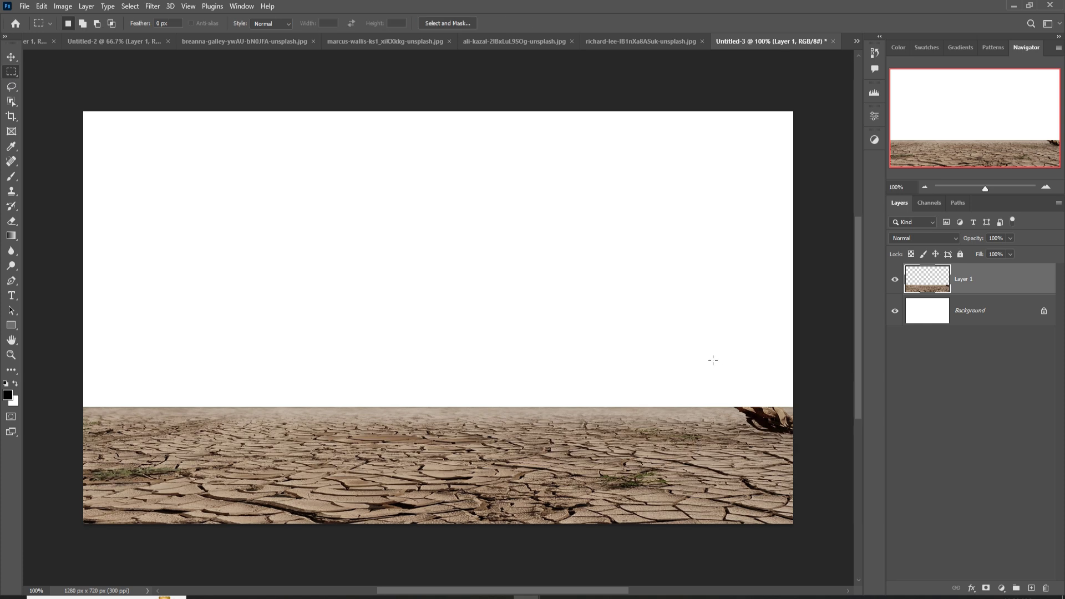
left_click_drag(804, 470, 709, 413)
left_click(43, 7)
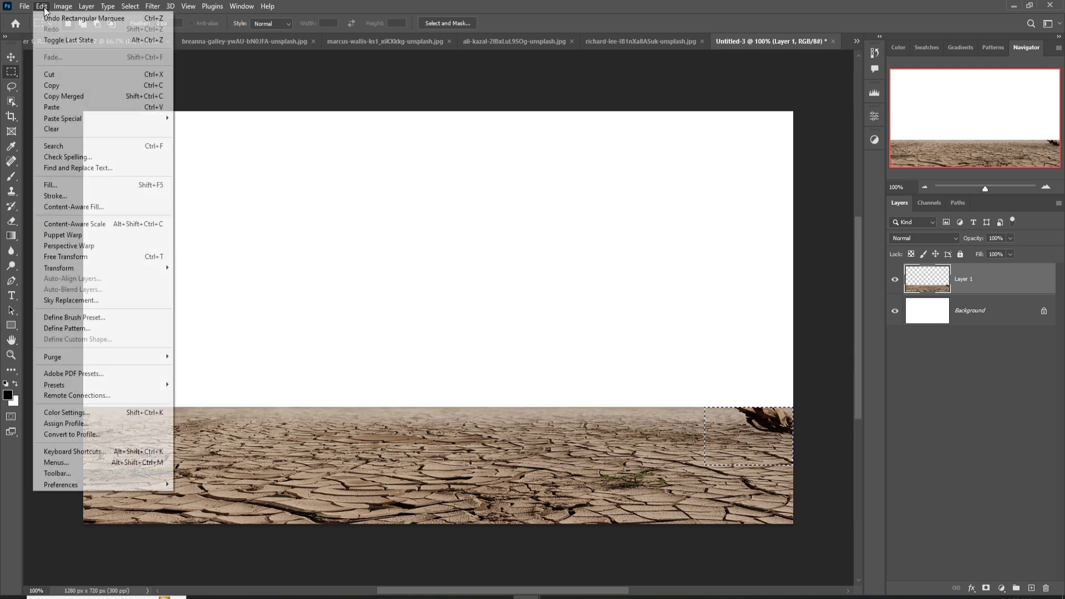
left_click(68, 186)
left_click(602, 154)
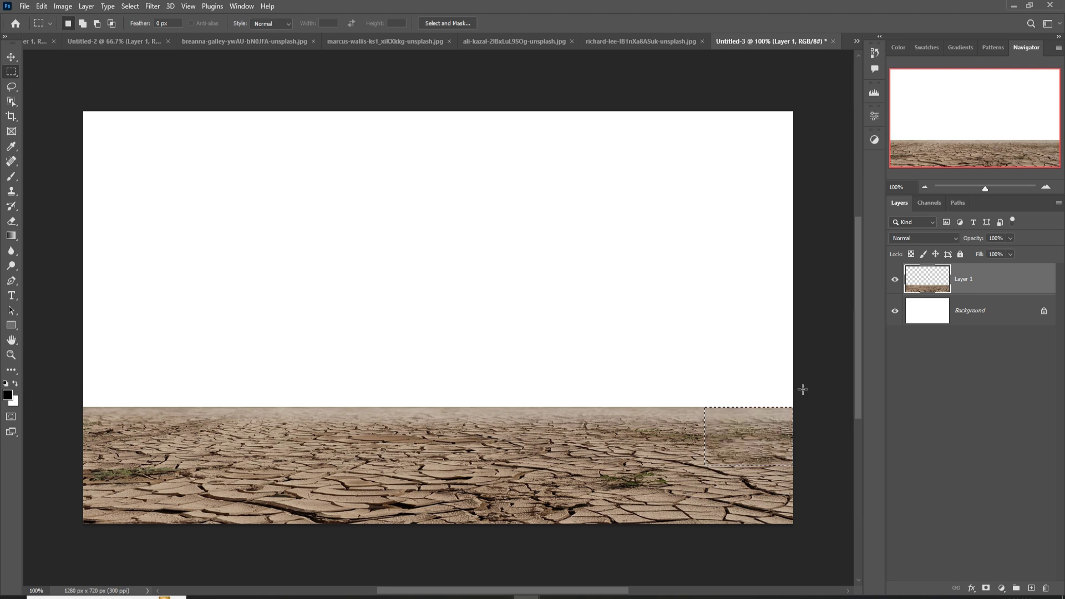
left_click(154, 7)
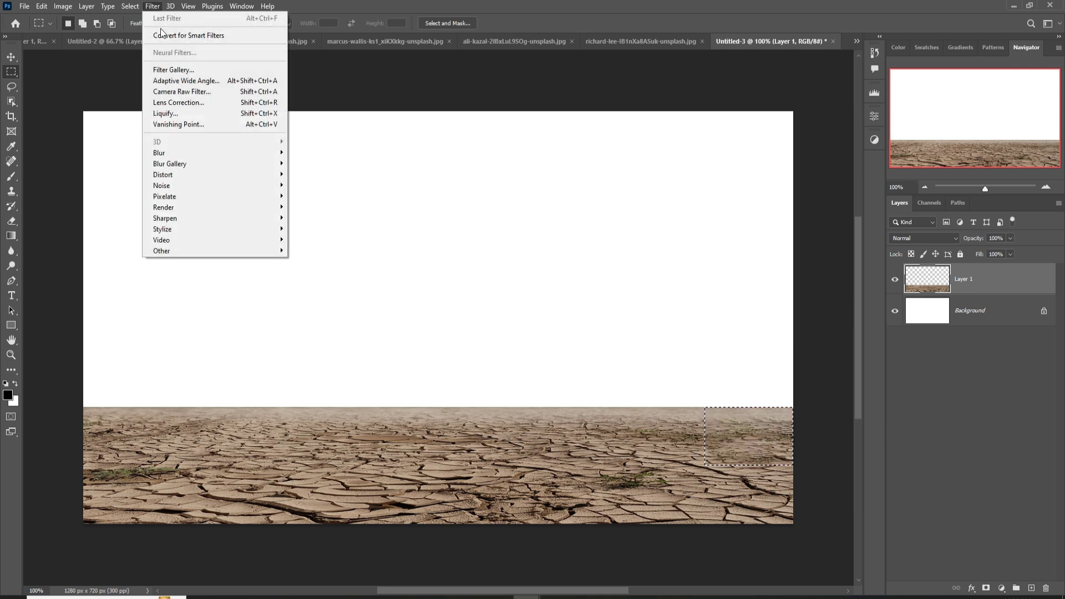
left_click(139, 29)
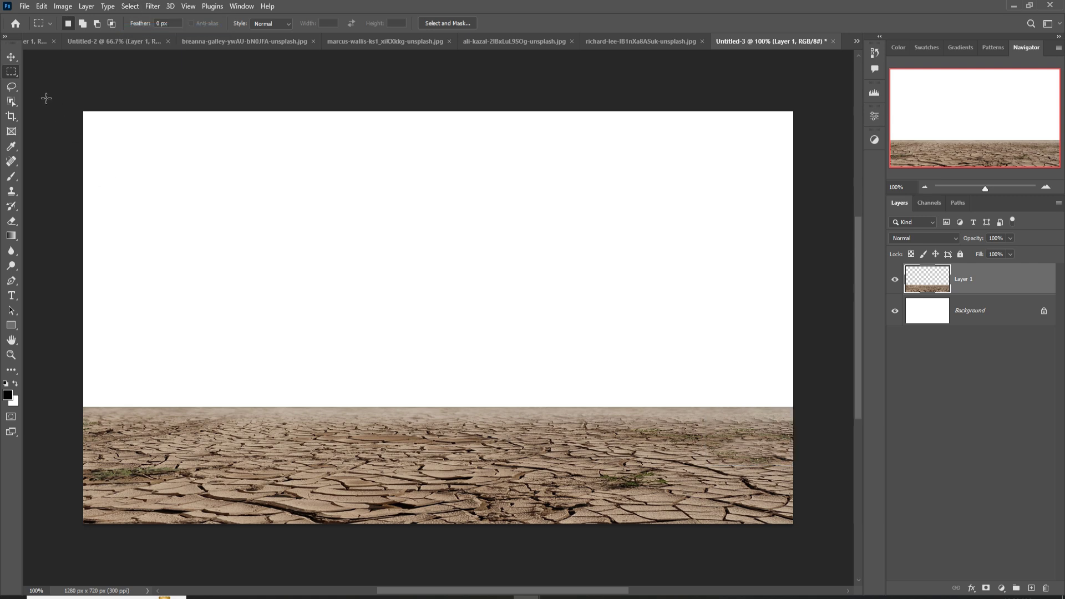
Step: In the sand dunes photo, select all the dunes with the Quick Selection tool and subtract the stray bit of sky above the left ridge
left_click(11, 57)
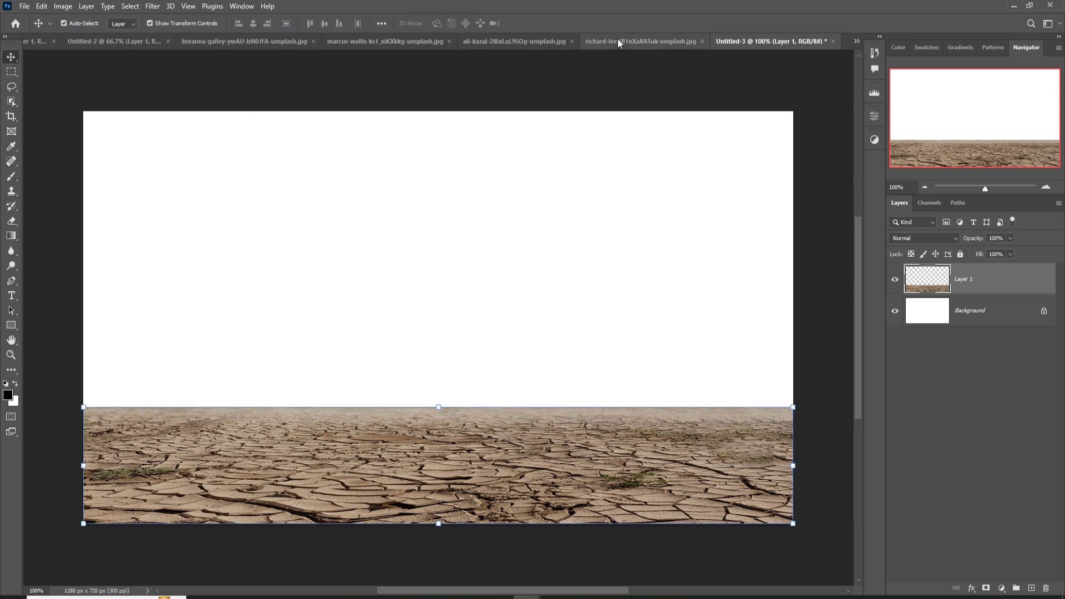
left_click(244, 42)
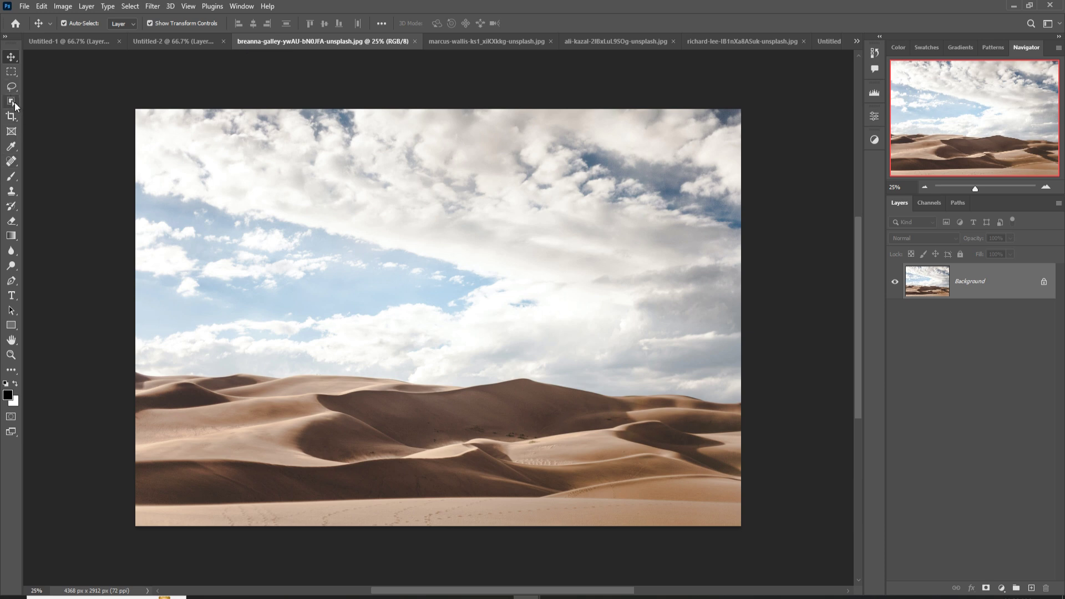
left_click(15, 106)
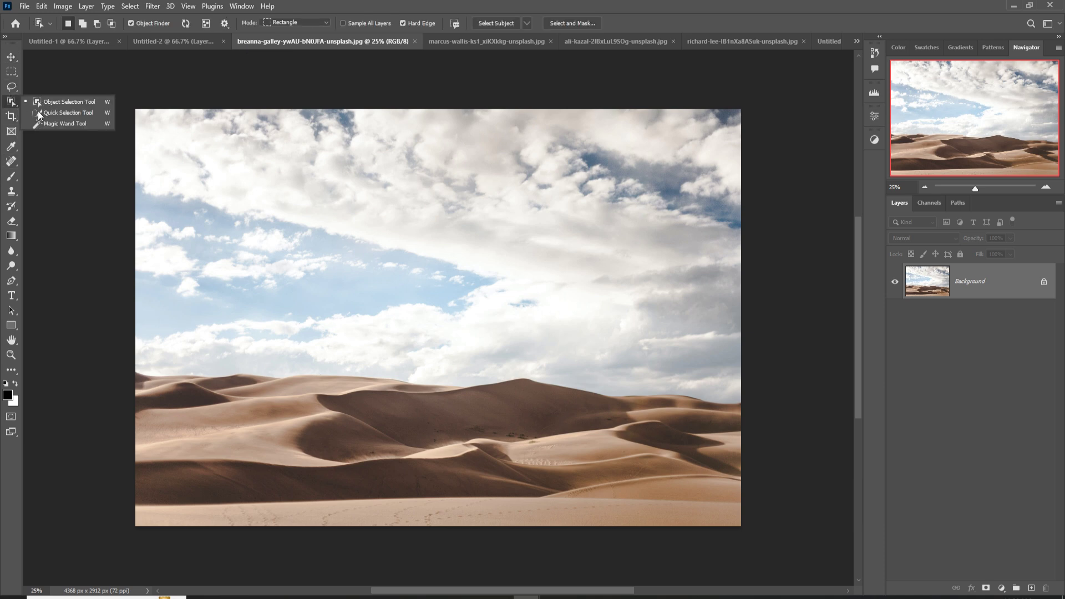
left_click(55, 113)
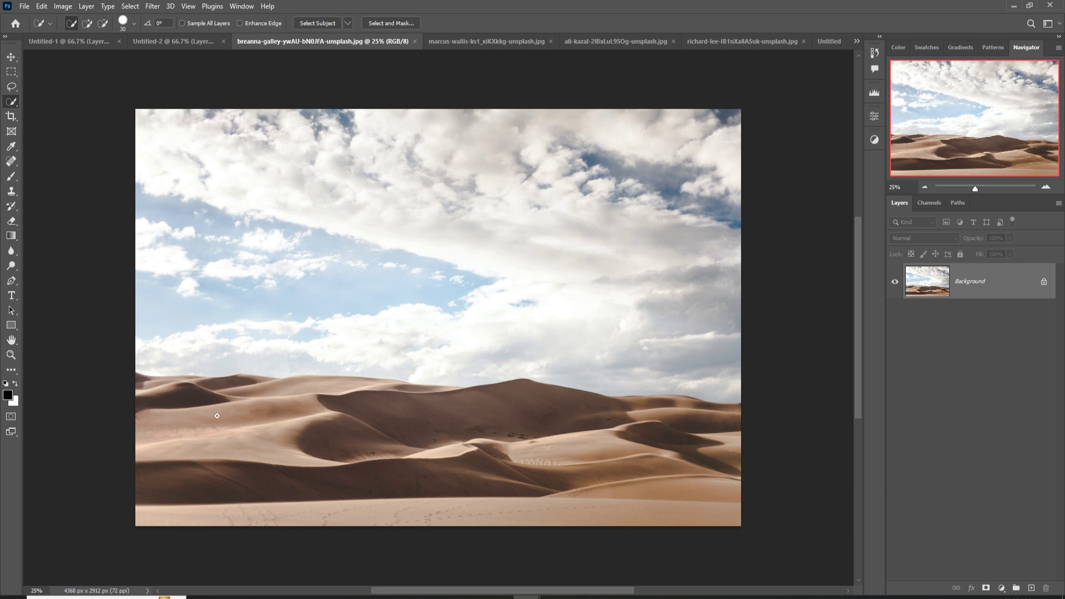
left_click_drag(643, 432, 689, 448)
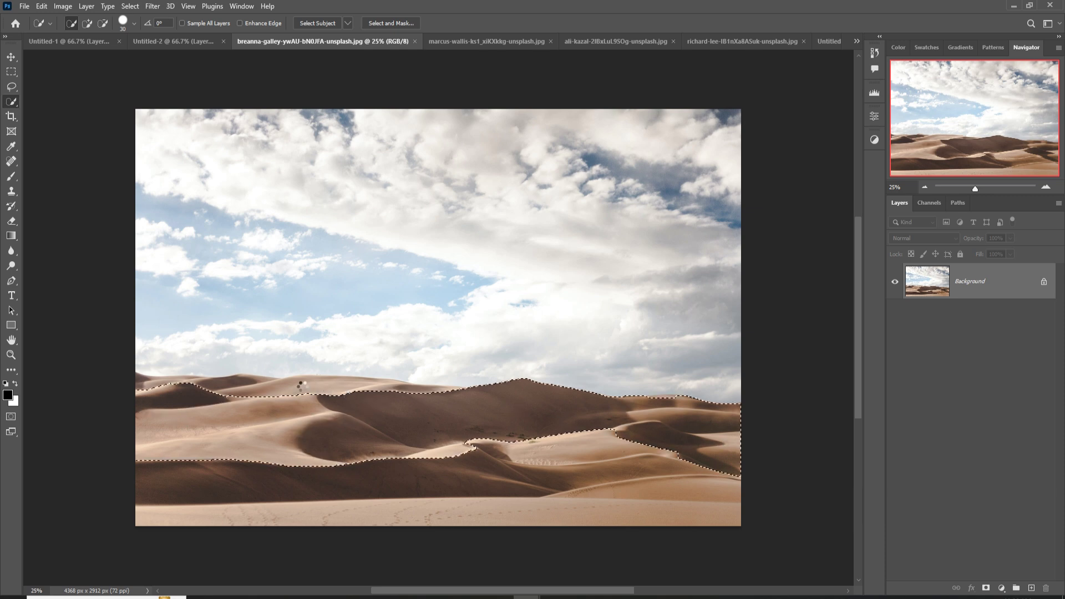
mouse_move(152, 380)
left_mouse_down()
mouse_move(178, 402)
mouse_move(453, 422)
mouse_move(492, 404)
mouse_move(658, 410)
mouse_move(676, 400)
mouse_move(646, 441)
mouse_move(518, 481)
mouse_move(259, 488)
left_mouse_up()
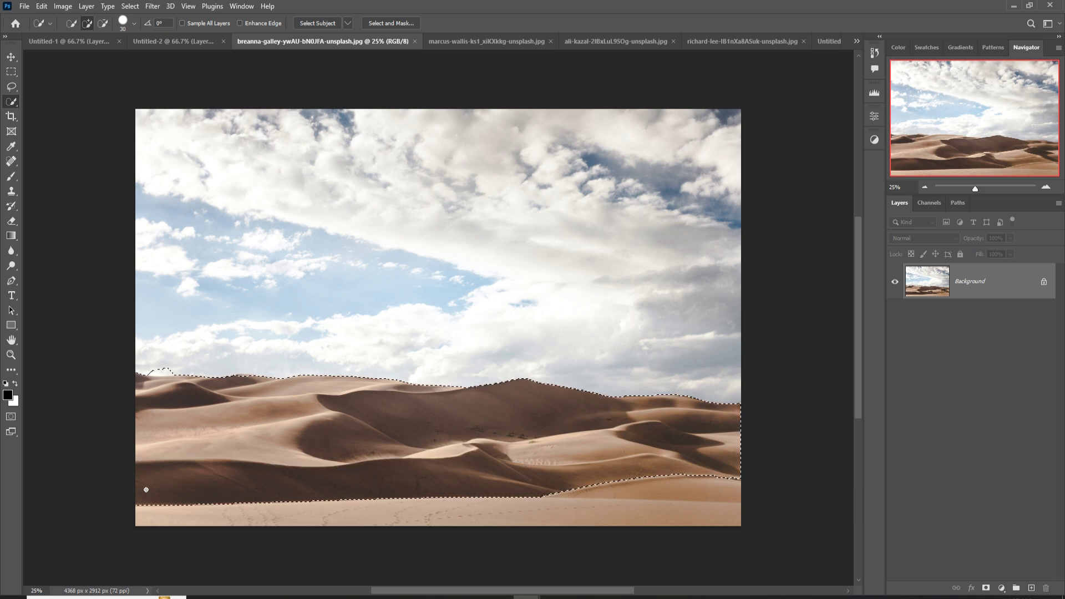
mouse_move(146, 490)
left_mouse_down()
mouse_move(320, 533)
mouse_move(625, 532)
mouse_move(729, 516)
left_mouse_up()
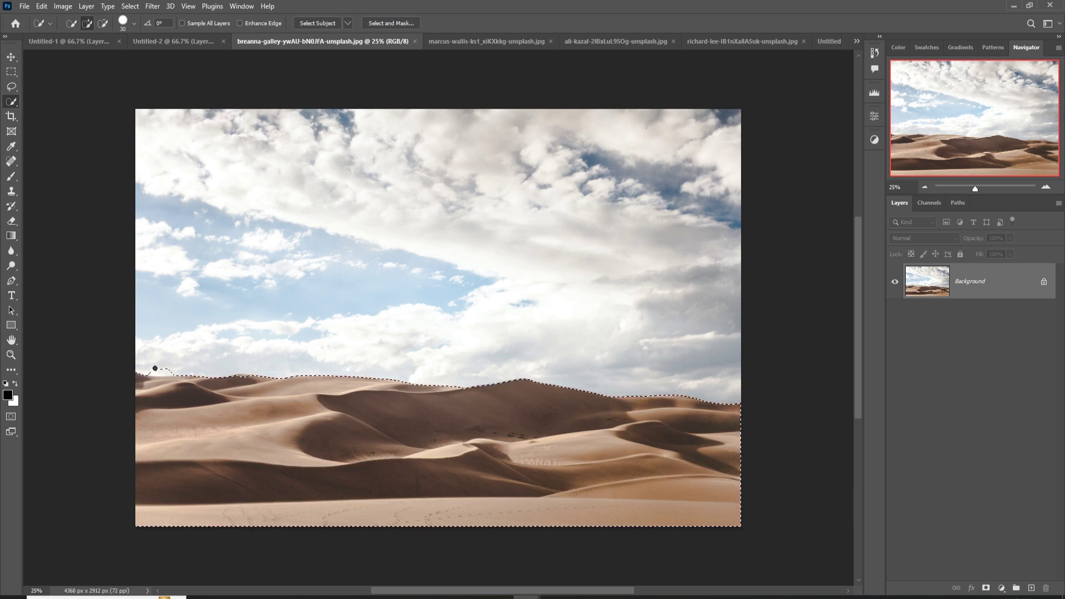
left_click(103, 25)
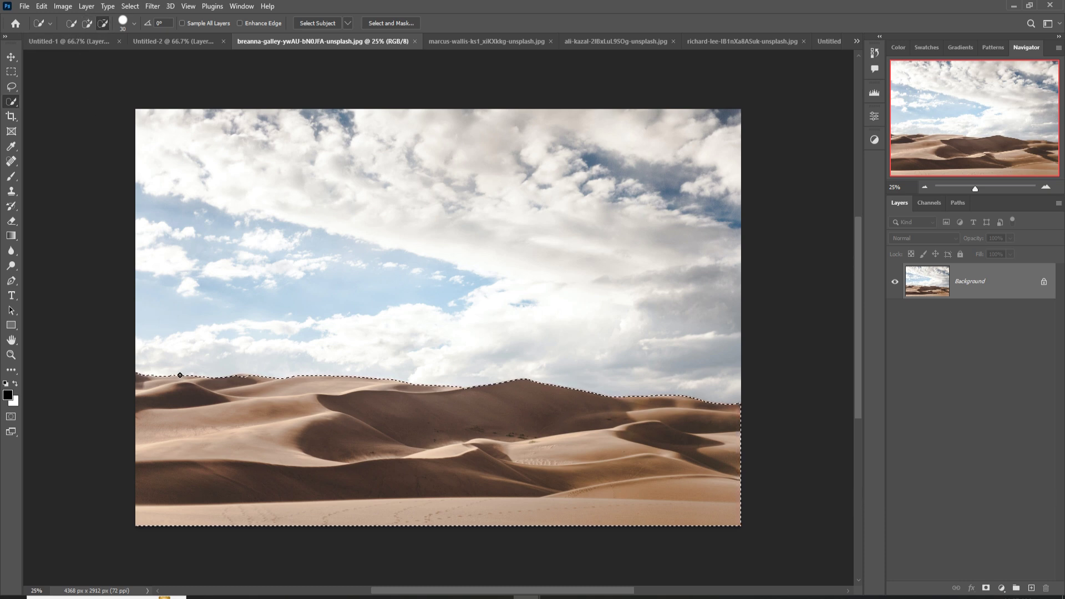
Step: Float the dunes photo window, copy the selected dunes into Untitled-3 as a new layer, and minimize the photo window
left_click(11, 57)
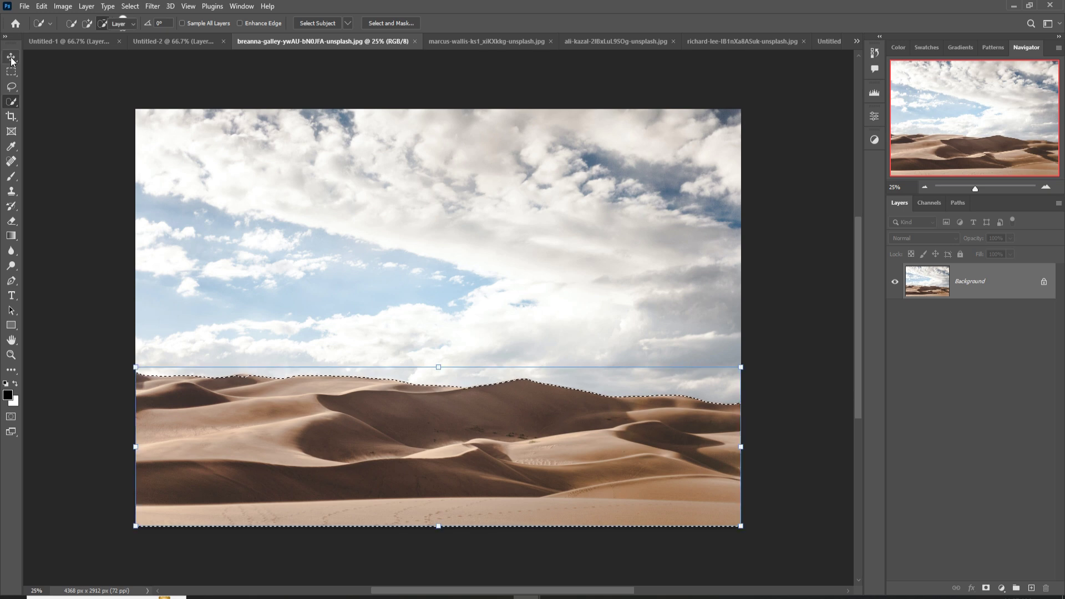
left_click_drag(294, 40, 479, 97)
left_click_drag(534, 427, 294, 390)
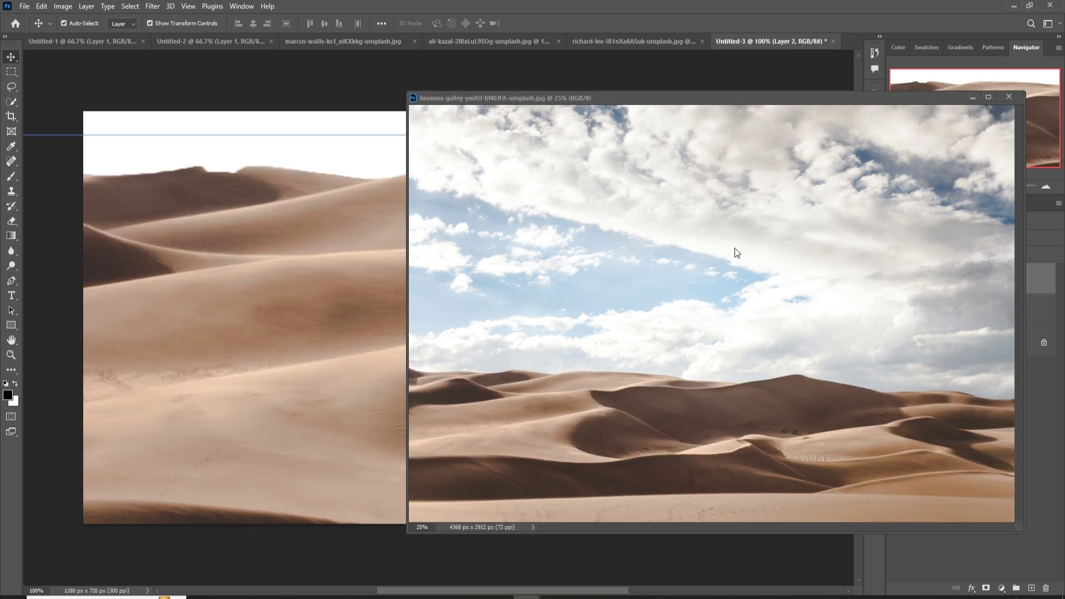
left_click(974, 96)
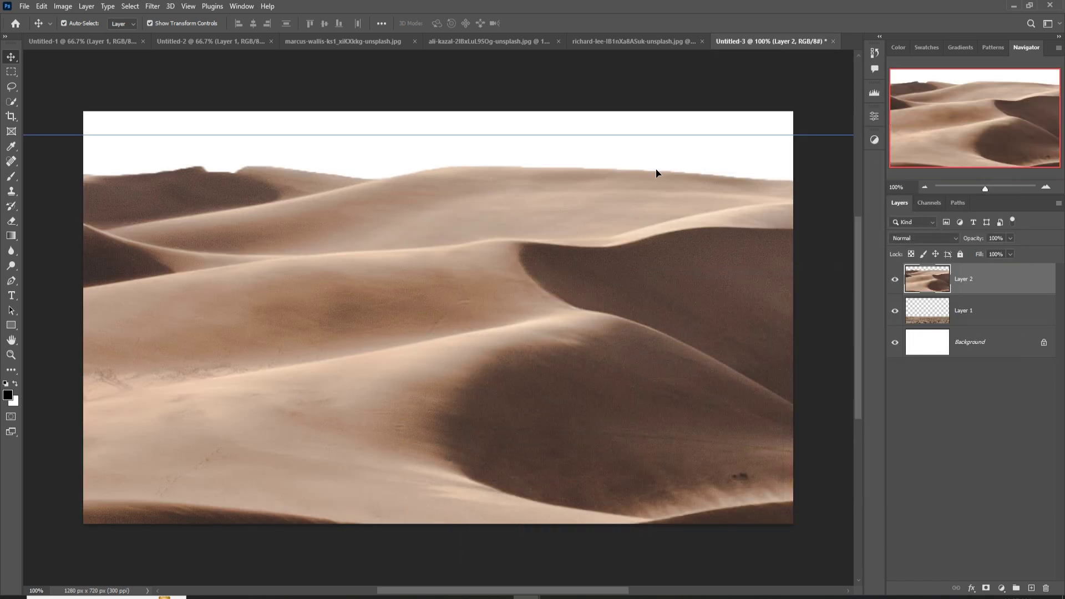
Step: Scale the dunes layer to 29.30% width and 23.81% height so it spans the canvas width over the cracked ground
left_click_drag(656, 173, 263, 301)
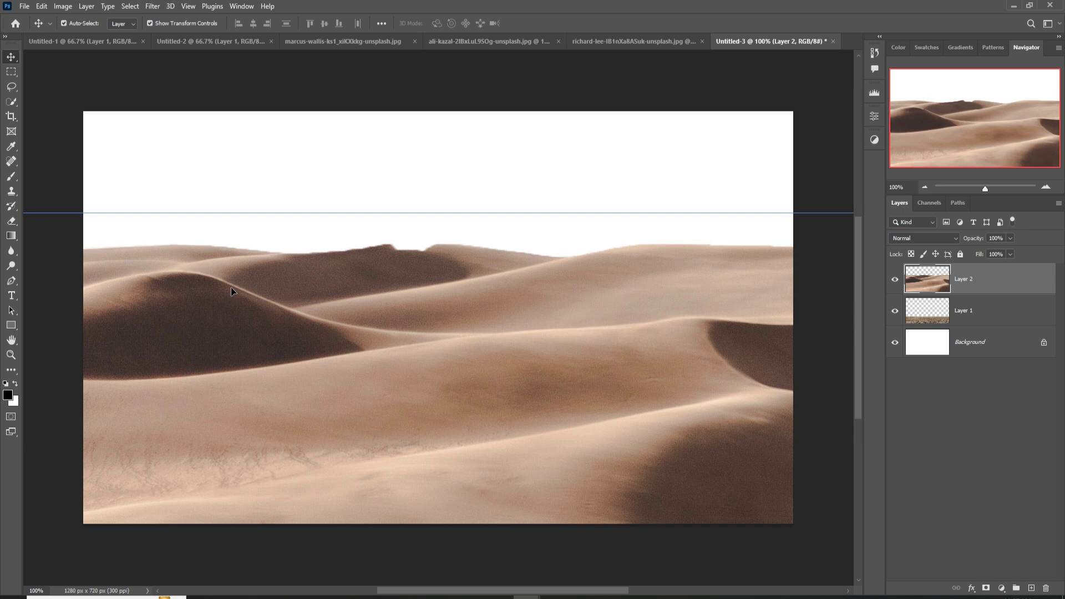
key("ctrl+minus")
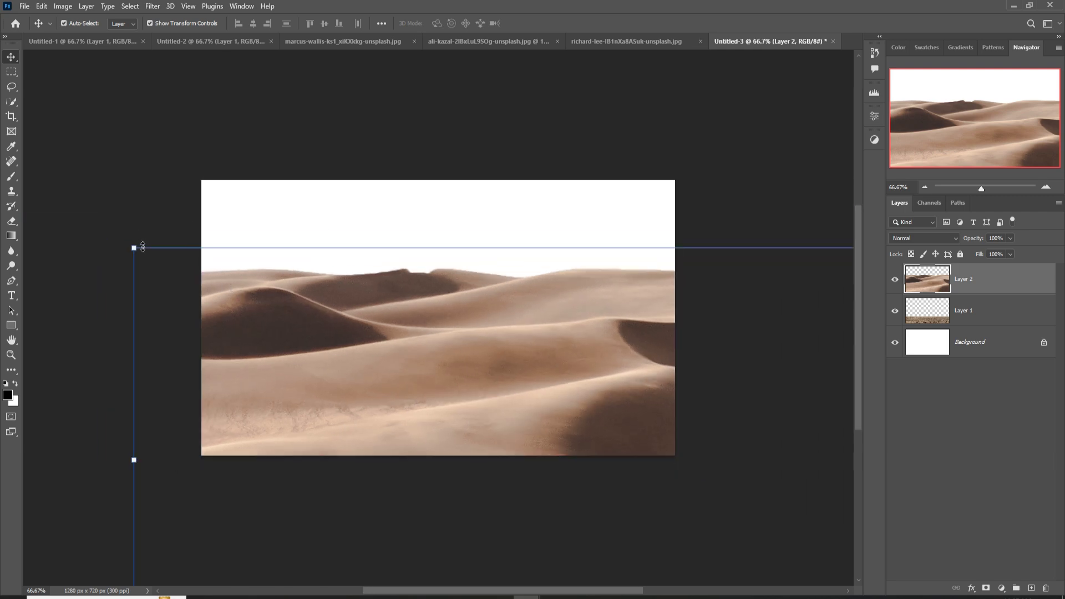
left_click_drag(140, 255, 31, 282)
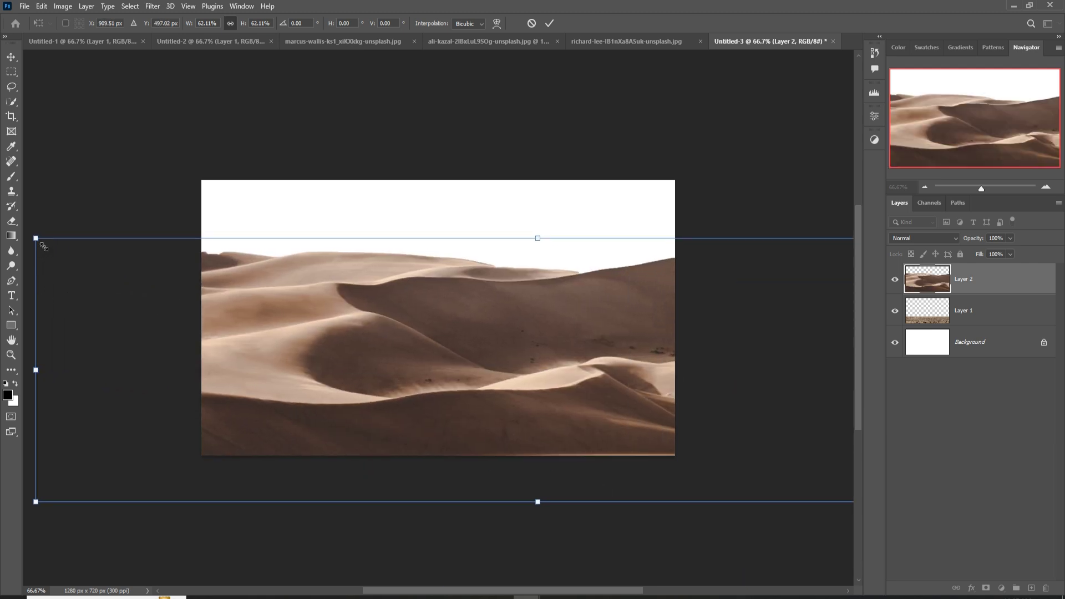
left_click_drag(43, 245, 652, 400)
left_click_drag(738, 429, 283, 373)
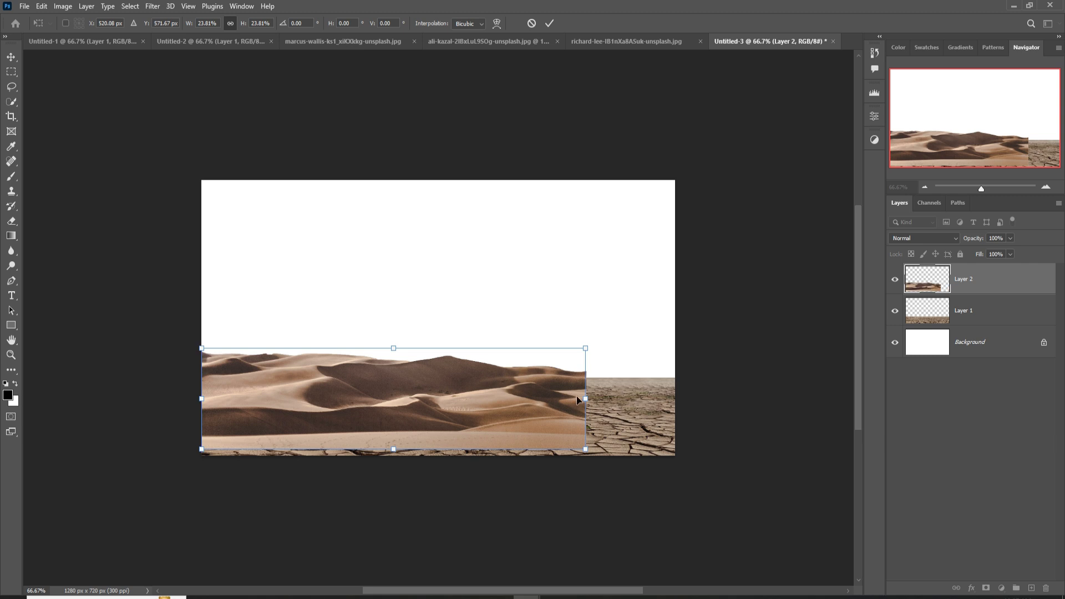
left_click_drag(594, 405, 678, 404)
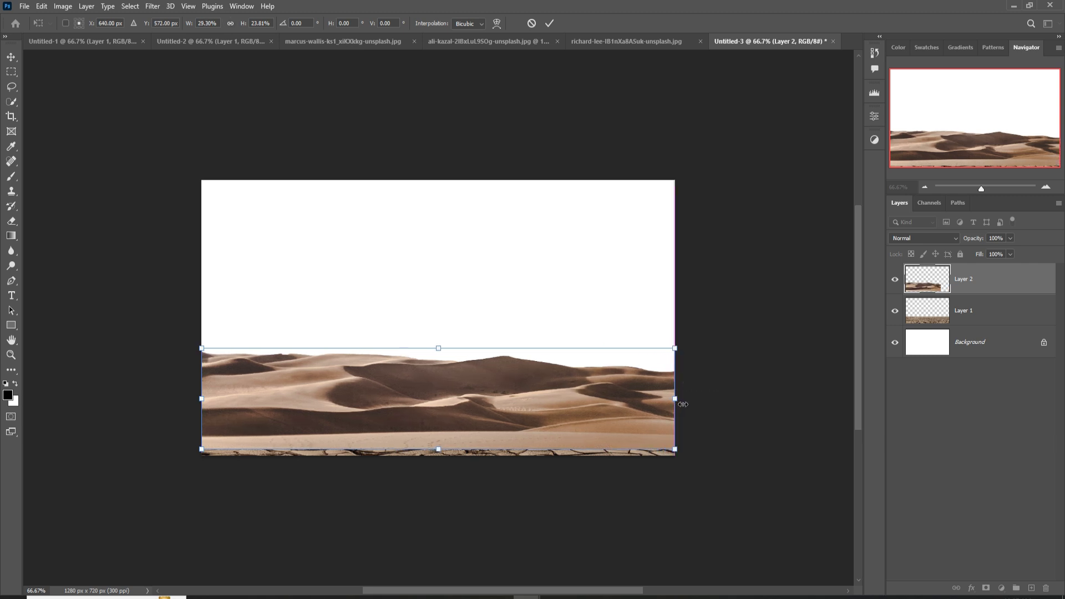
left_click(553, 23)
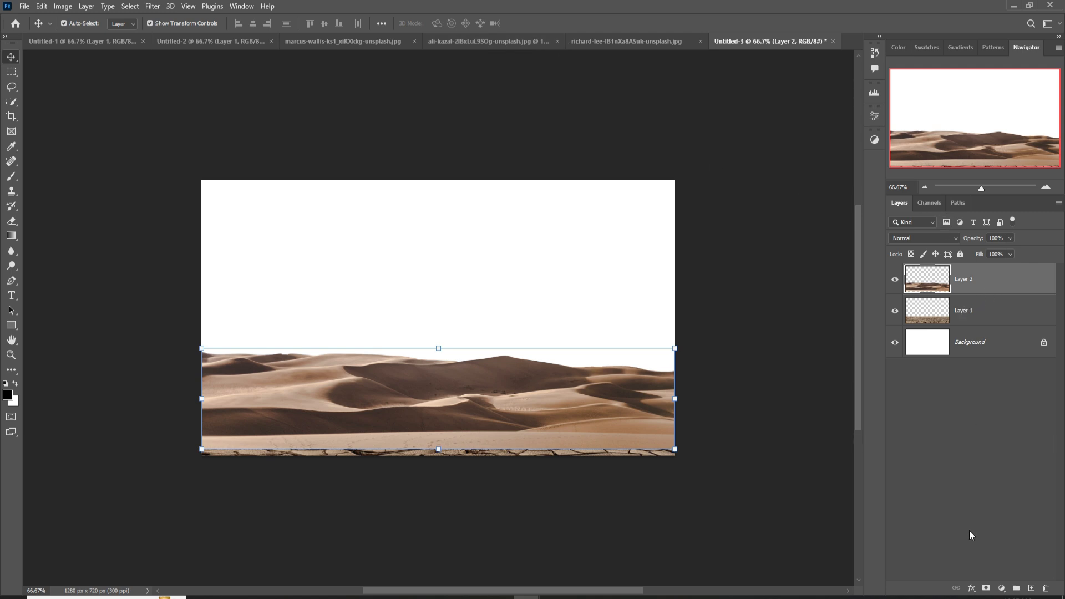
Step: Add a layer mask to the dunes and paint black along their lower edge with a 125 px brush at 45% opacity
left_click(987, 588)
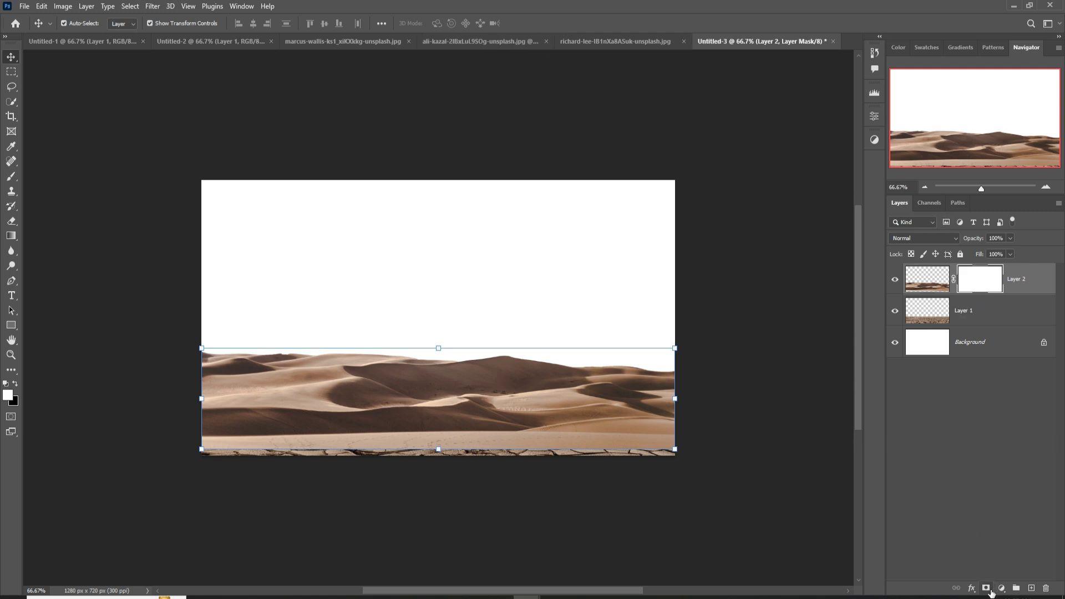
left_click(12, 177)
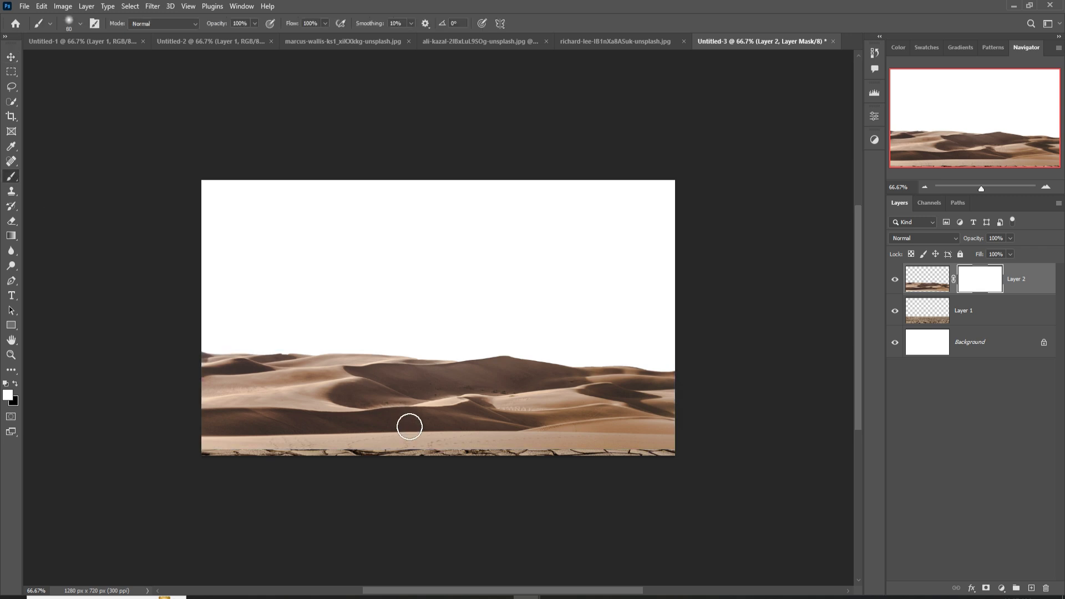
key("bracketright")
key("bracketright")
key("bracketright")
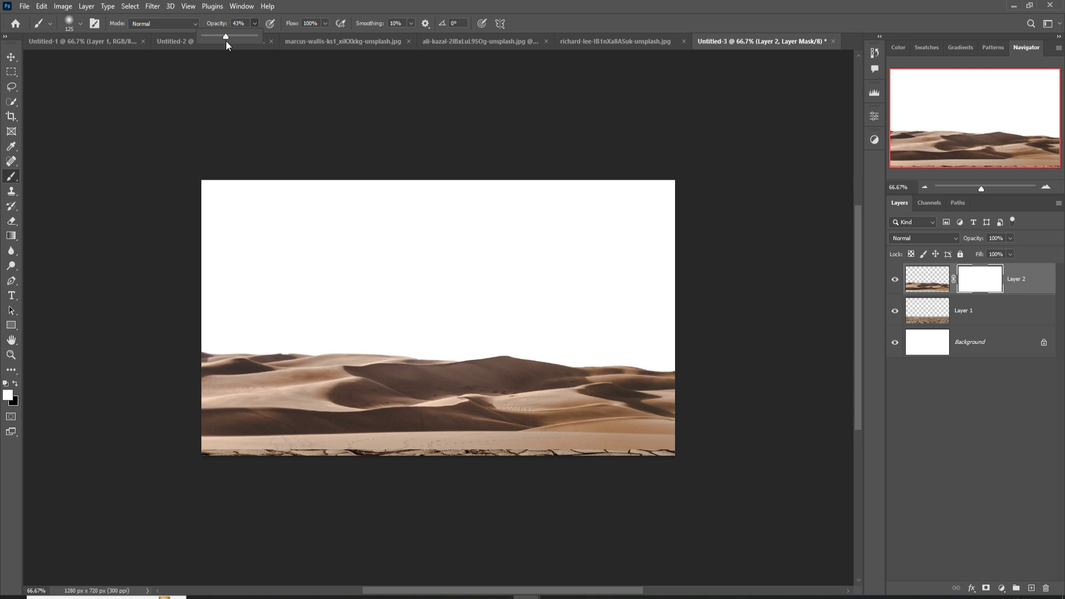
left_click(556, 453)
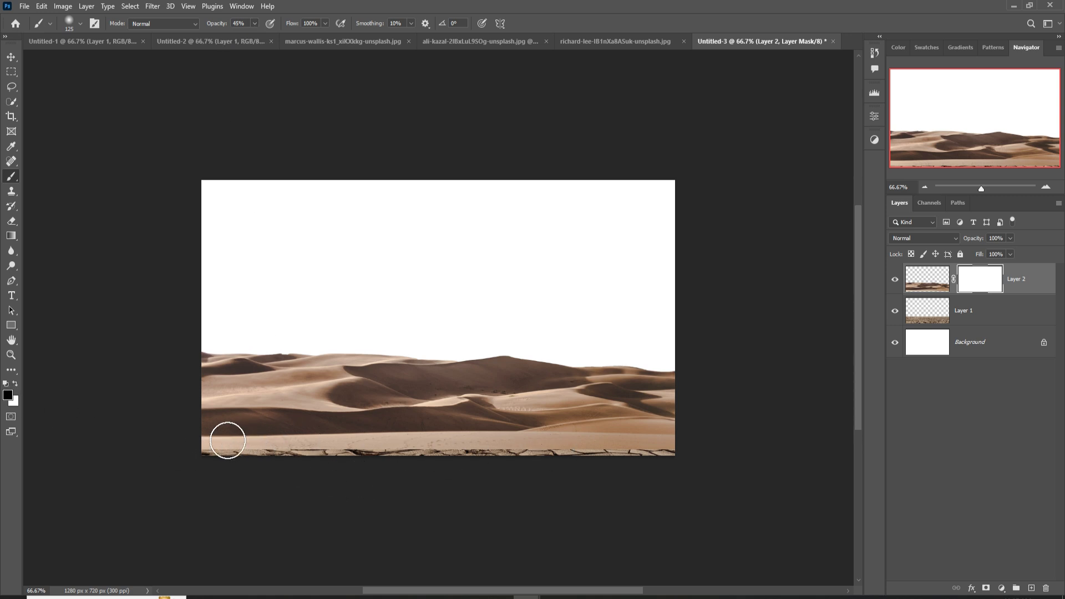
mouse_move(226, 440)
left_mouse_down()
mouse_move(404, 474)
mouse_move(427, 459)
mouse_move(284, 461)
mouse_move(775, 454)
left_mouse_up()
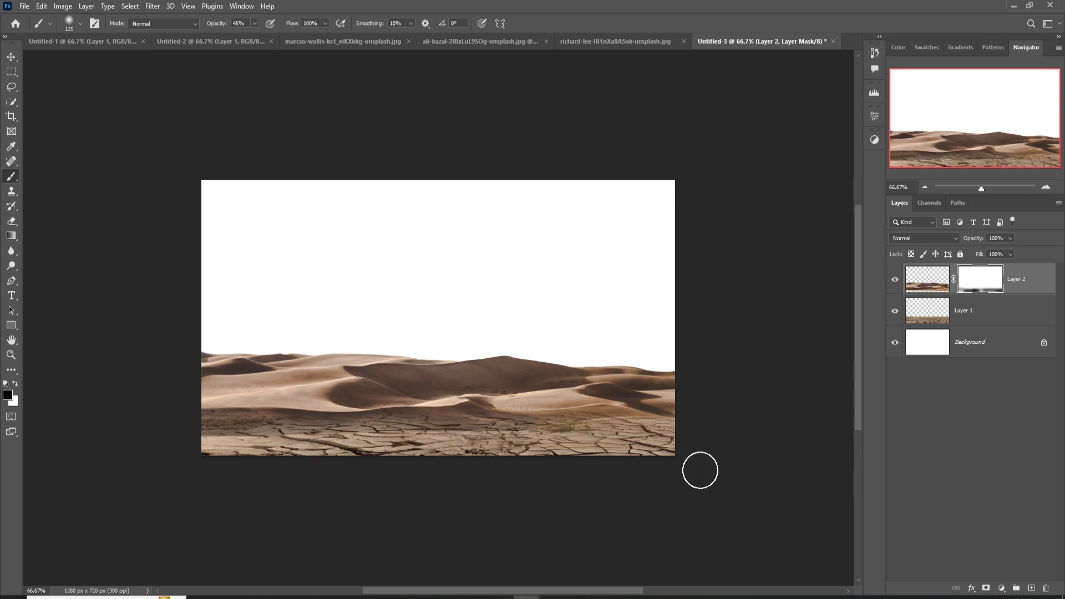
Step: Blend the dunes further into the cracked ground on the mask with a 200 px brush at 19% opacity
key("bracketright")
key("bracketright")
key("bracketright")
left_click(255, 23)
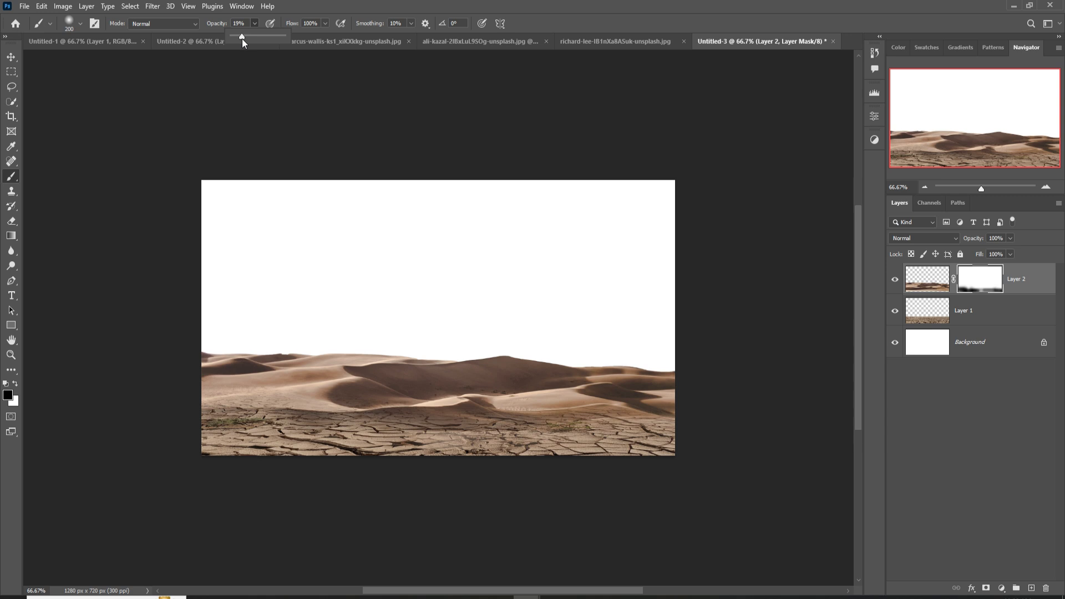
left_click(310, 452)
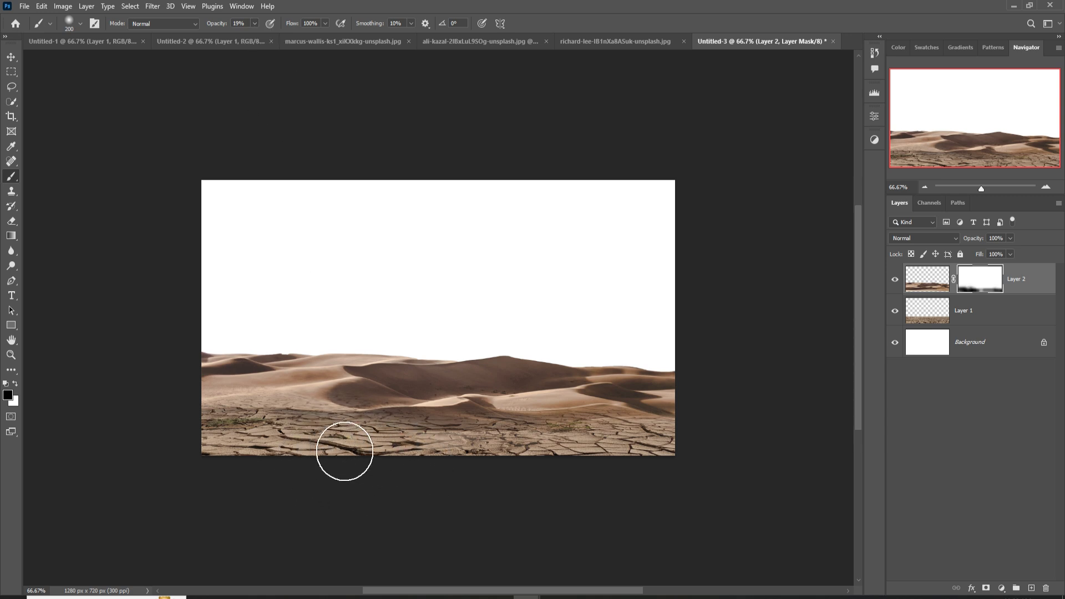
mouse_move(358, 419)
left_mouse_down()
mouse_move(426, 455)
mouse_move(381, 461)
mouse_move(644, 449)
mouse_move(438, 463)
left_mouse_up()
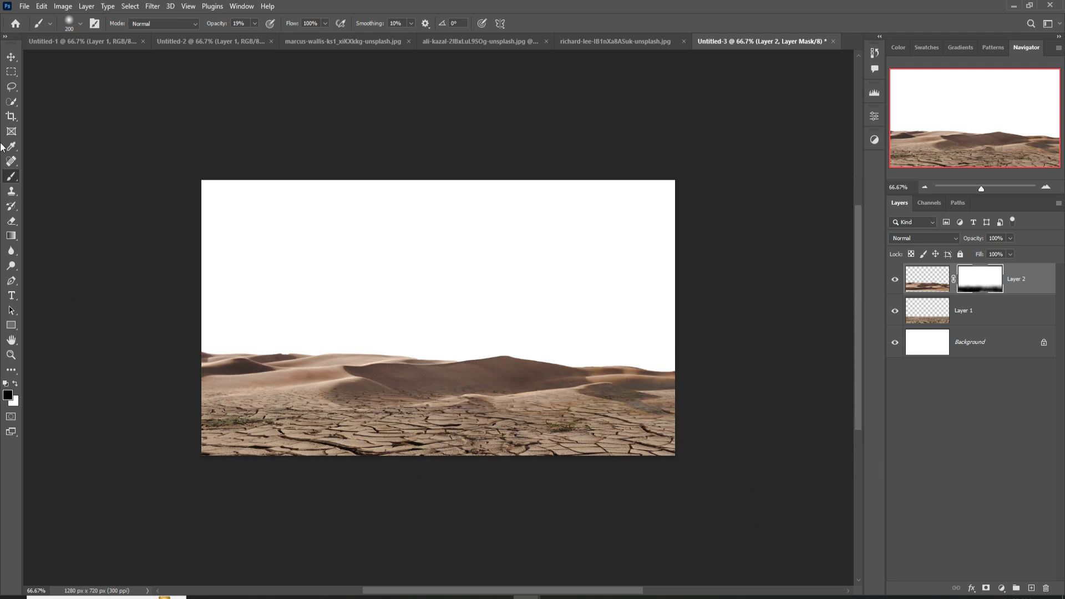
Step: In the sunset sky photo, select the upper part of the sky across the full width with a rectangular marquee
left_click(11, 57)
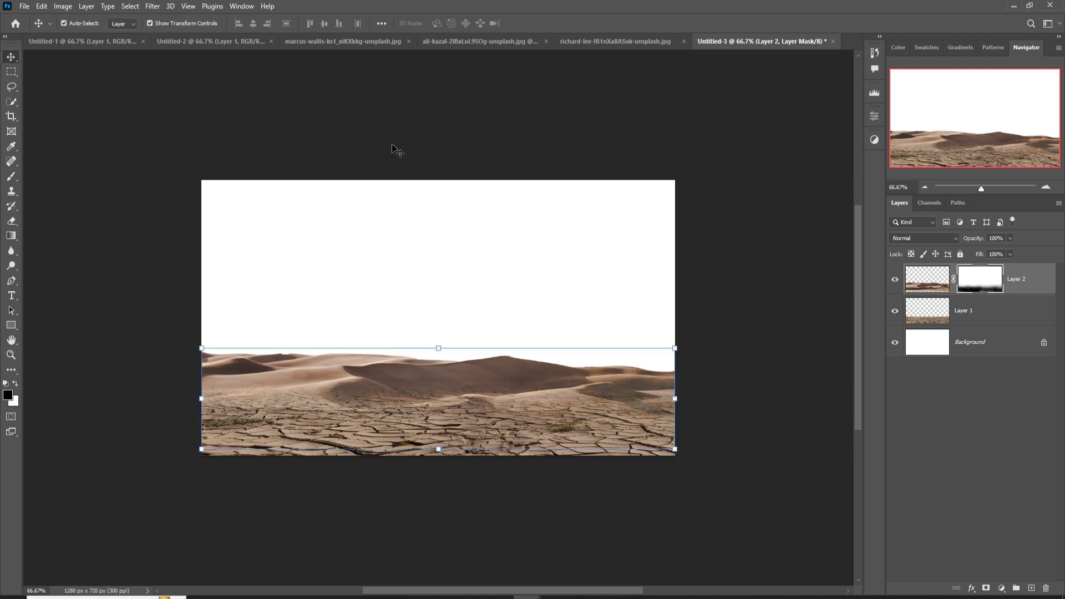
left_click(314, 41)
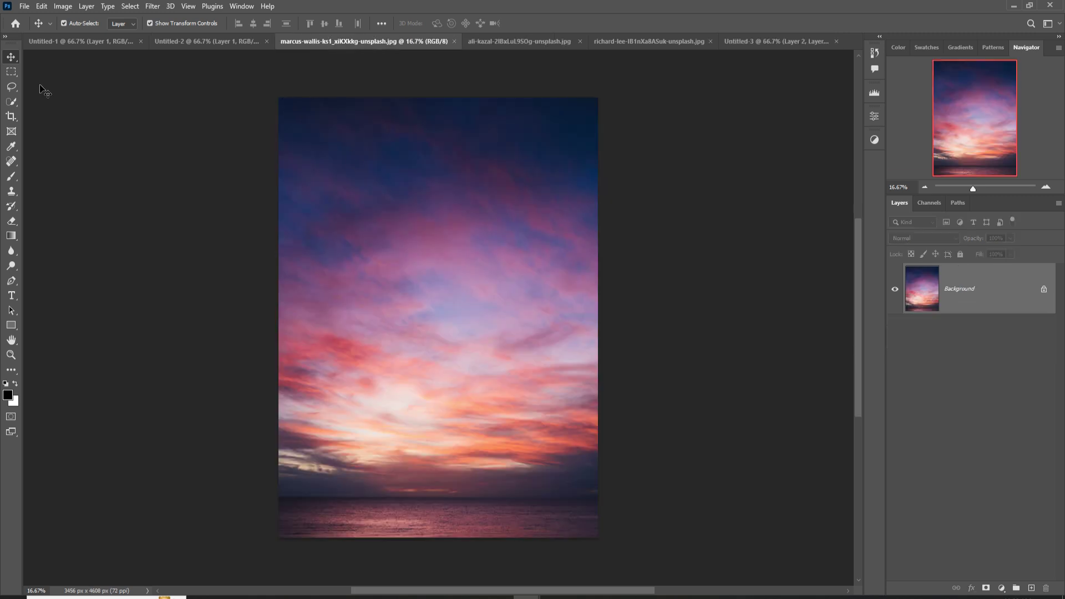
key("m")
left_click_drag(279, 98, 813, 363)
key("v")
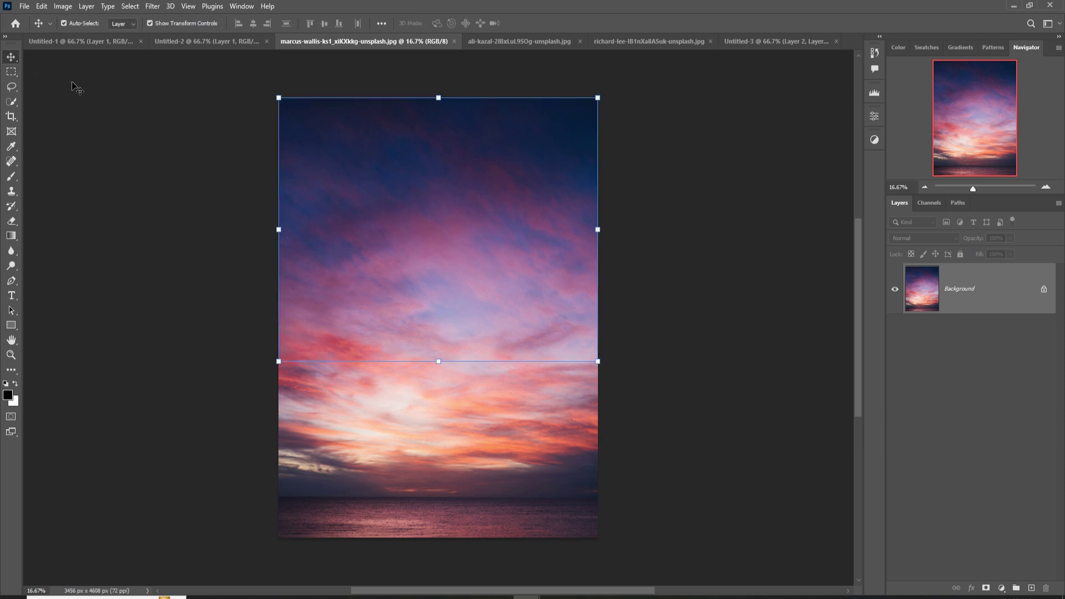
Step: Float the sky photo window, copy the selected sky into Untitled-3 as a new layer, and minimize the photo window
left_click_drag(340, 43, 346, 70)
left_click_drag(341, 74, 668, 114)
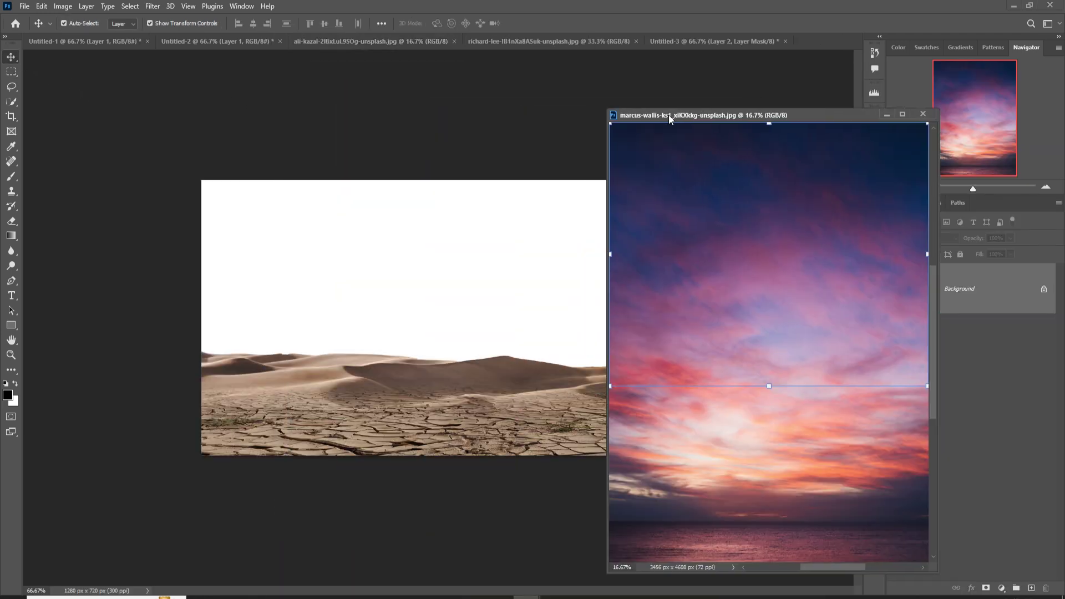
left_click_drag(751, 253, 422, 261)
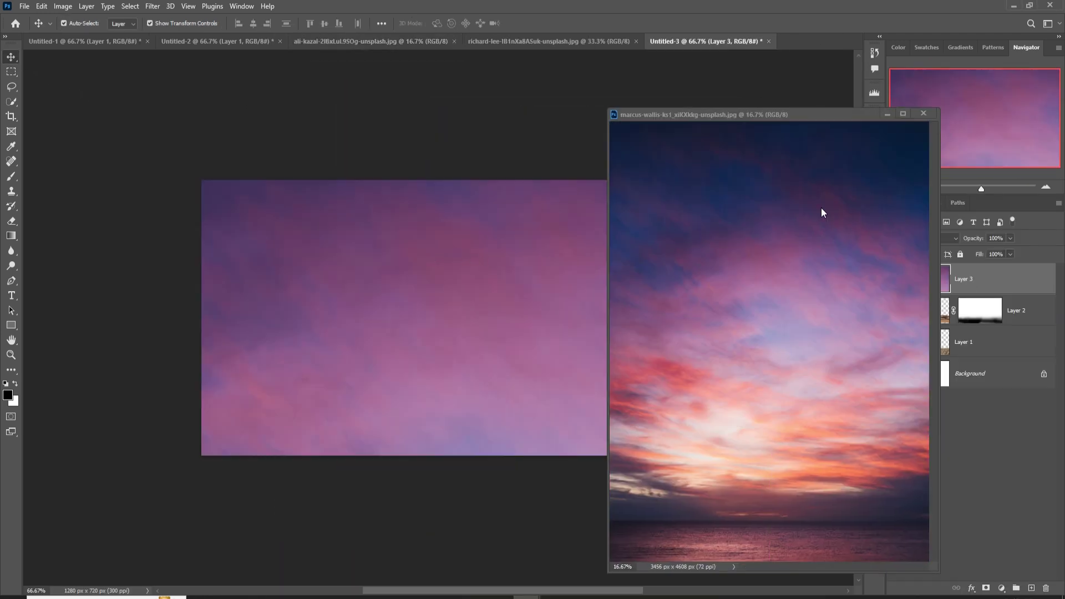
left_click(887, 114)
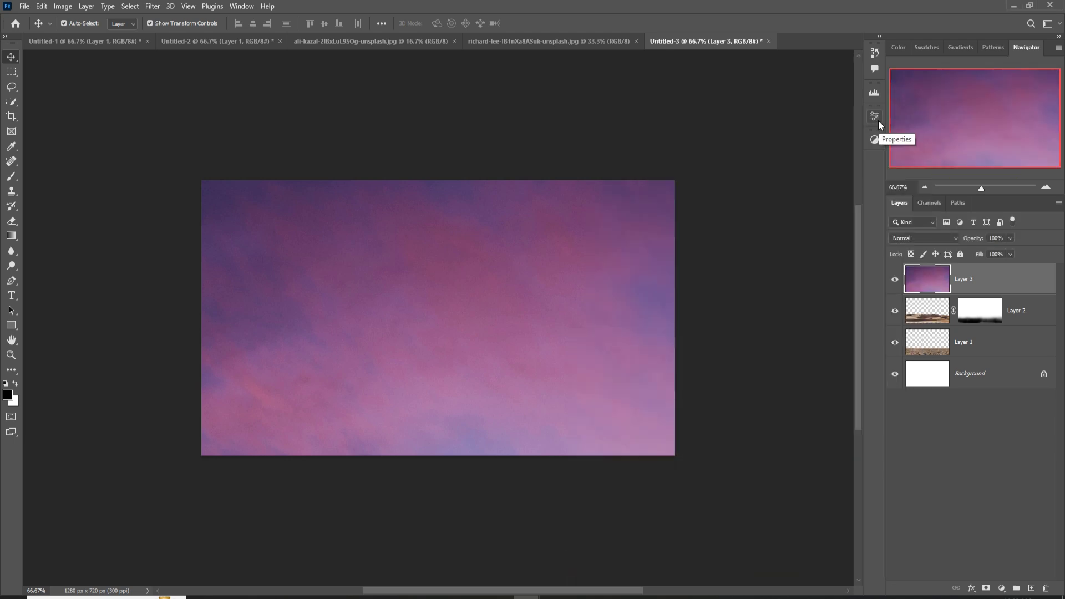
Step: Scale the sky layer to 37.04% width and 21.92% height so it fills the canvas width from the upper edge
key("ctrl+minus")
key("ctrl+minus")
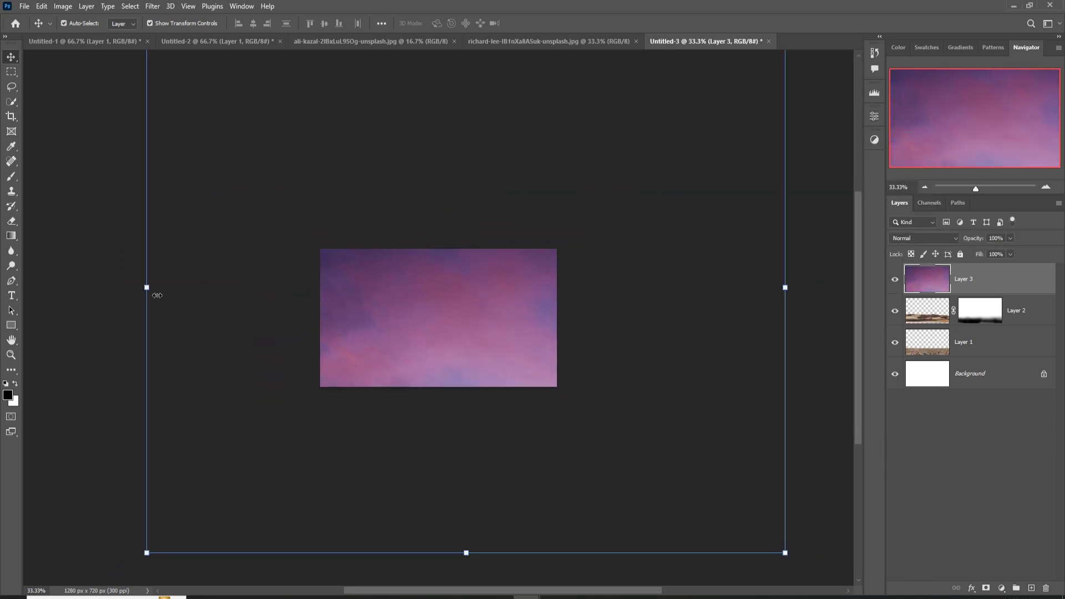
left_click_drag(157, 295, 652, 286)
left_click_drag(735, 256, 409, 275)
left_click_drag(463, 311, 558, 304)
left_click(549, 23)
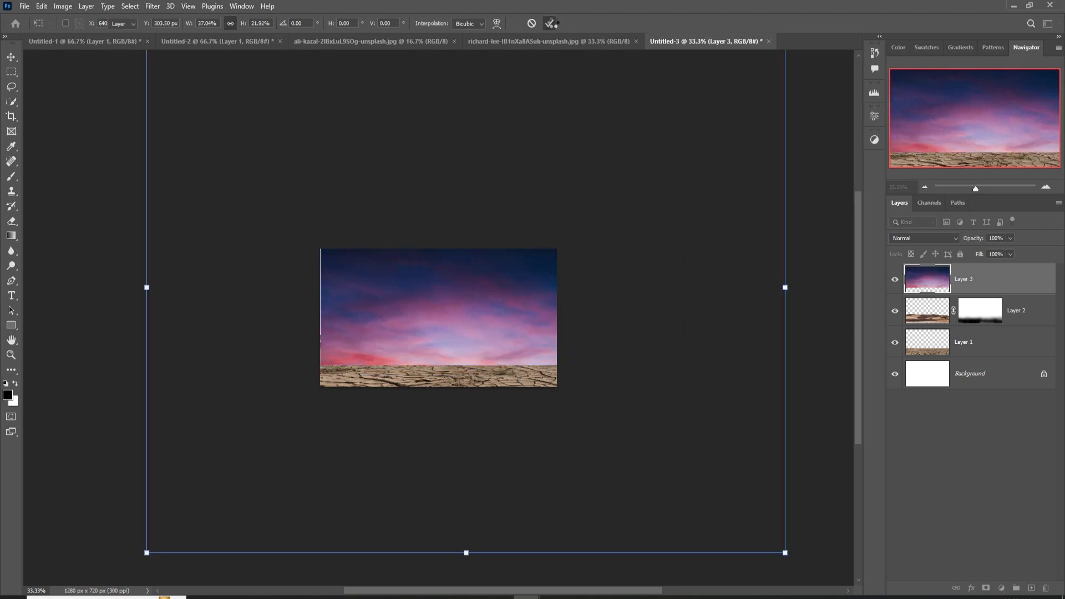
Step: Move the sky layer beneath the cracked-ground layer and reduce its height to 94.23% from the lower edge
left_click_drag(1008, 283, 1015, 353)
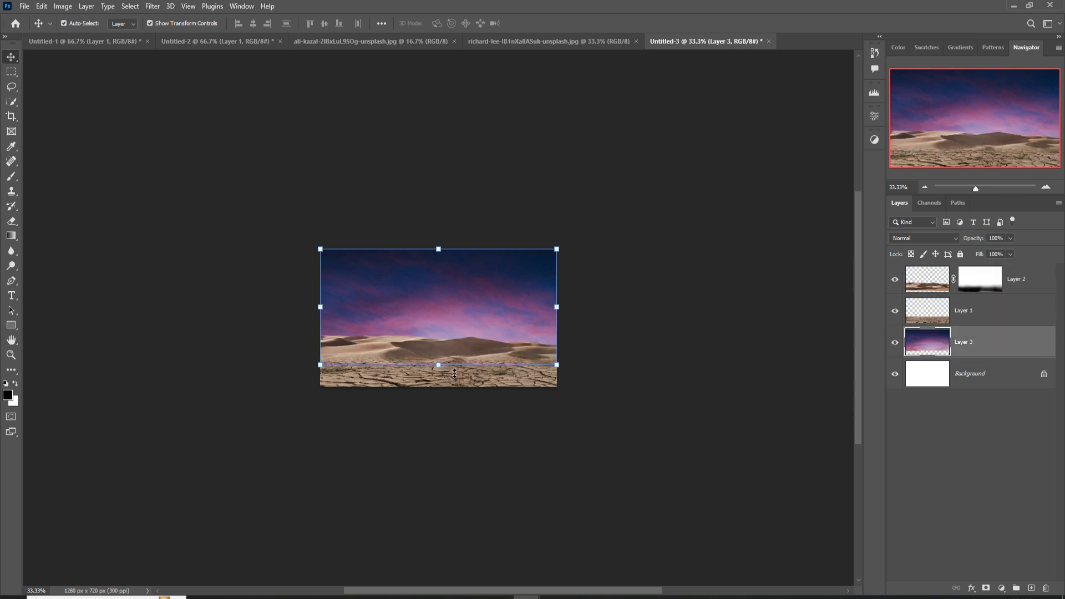
left_click_drag(440, 371, 441, 358)
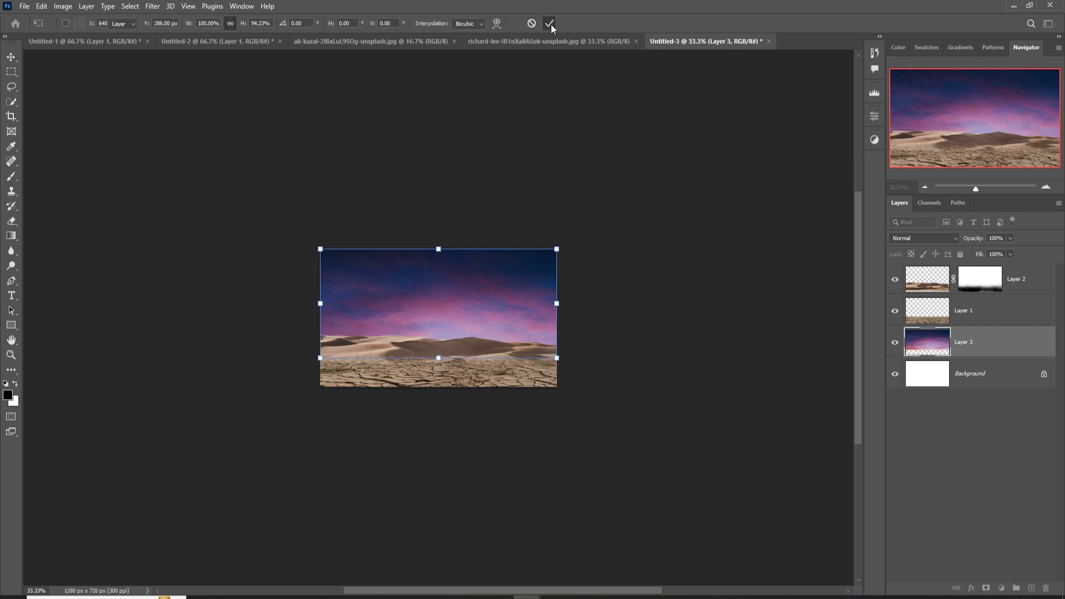
left_click(550, 23)
Step: Add a Hue/Saturation adjustment clipped to the sky layer with hue -1 and saturation -68
left_click(1002, 588)
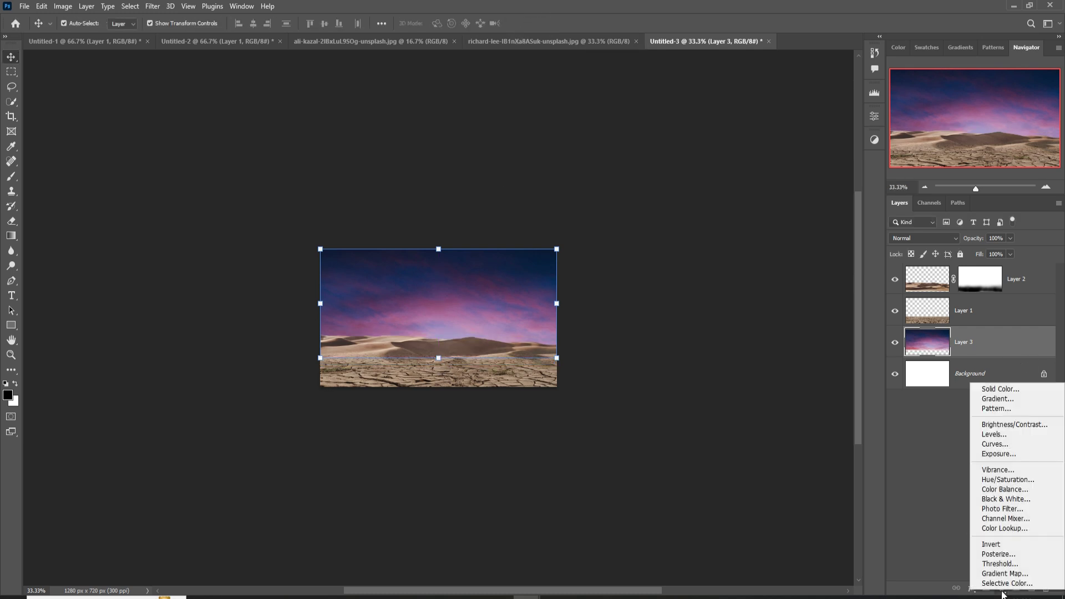
left_click(1016, 492)
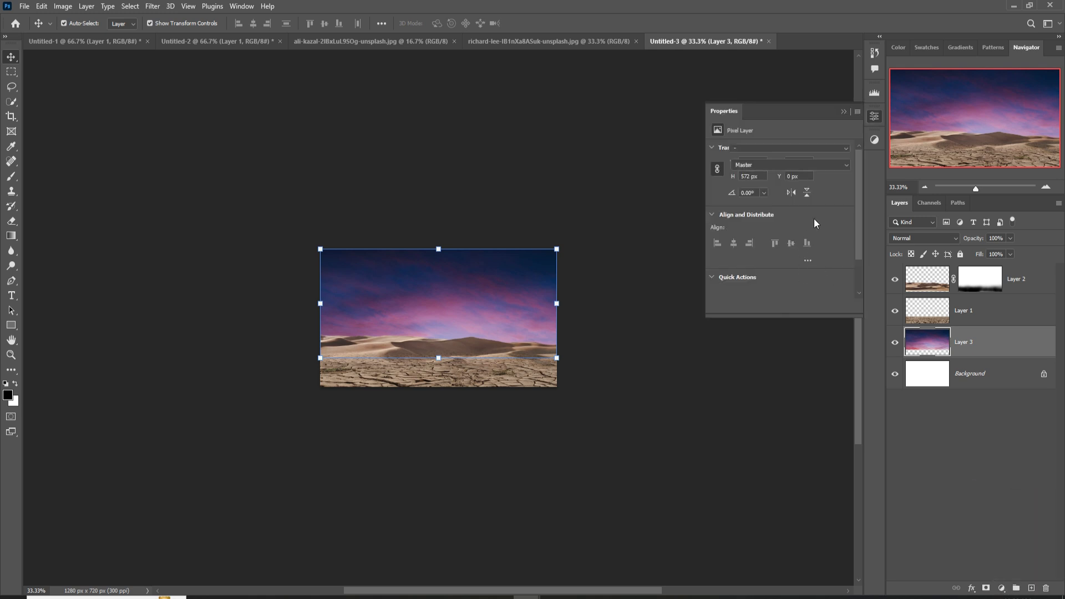
left_click(780, 306)
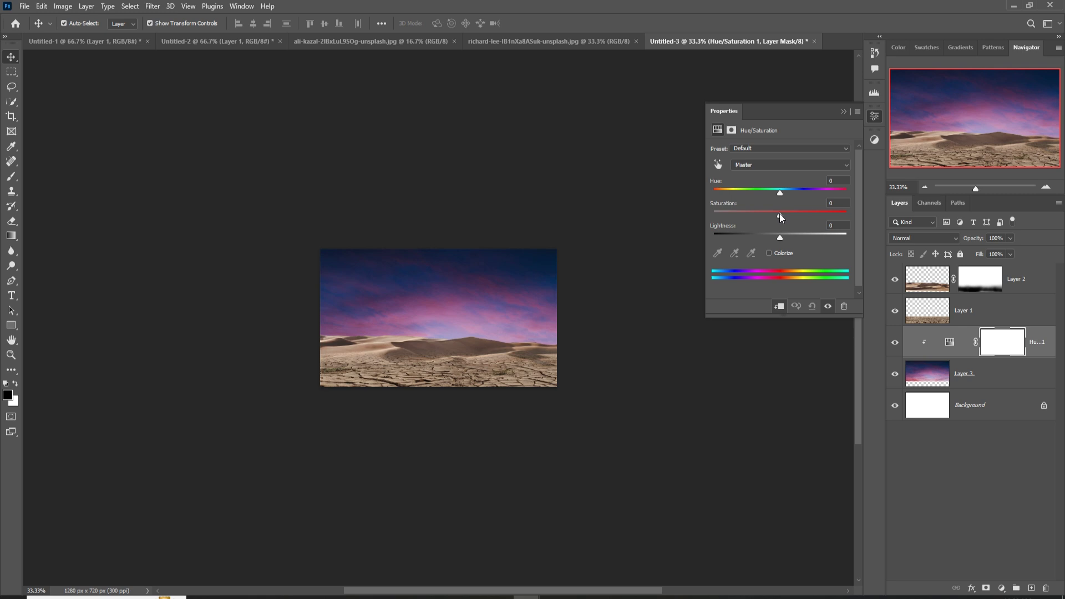
left_click_drag(780, 215, 721, 216)
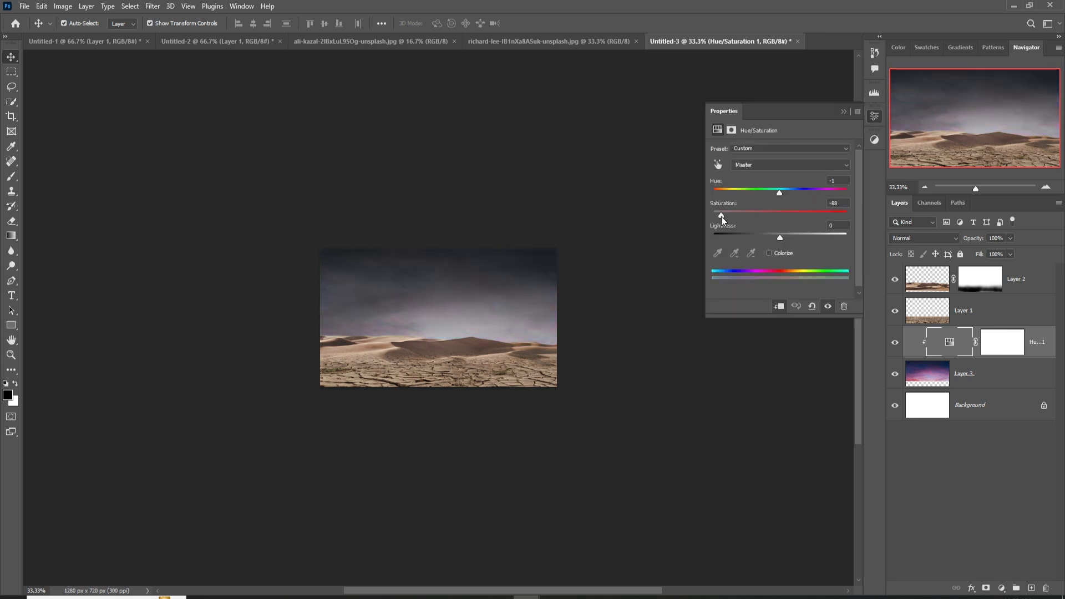
left_click(843, 111)
Step: Create a new layer above the Hue/Saturation adjustment, clip it to the sky, and set its blend mode to Linear Dodge (Add)
left_click(956, 379)
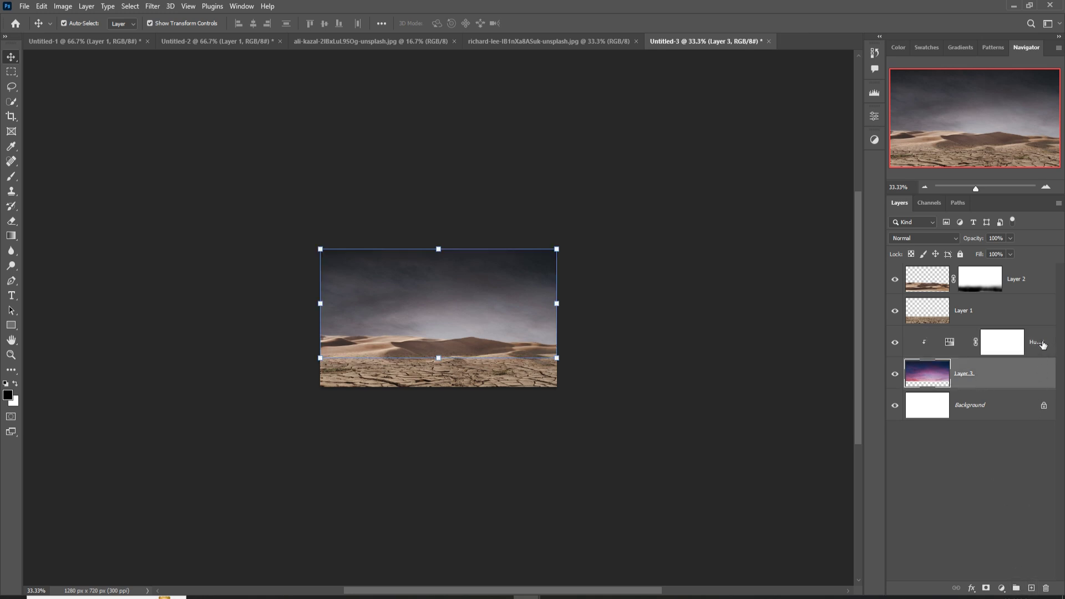
left_click(1043, 345)
left_click(1035, 588)
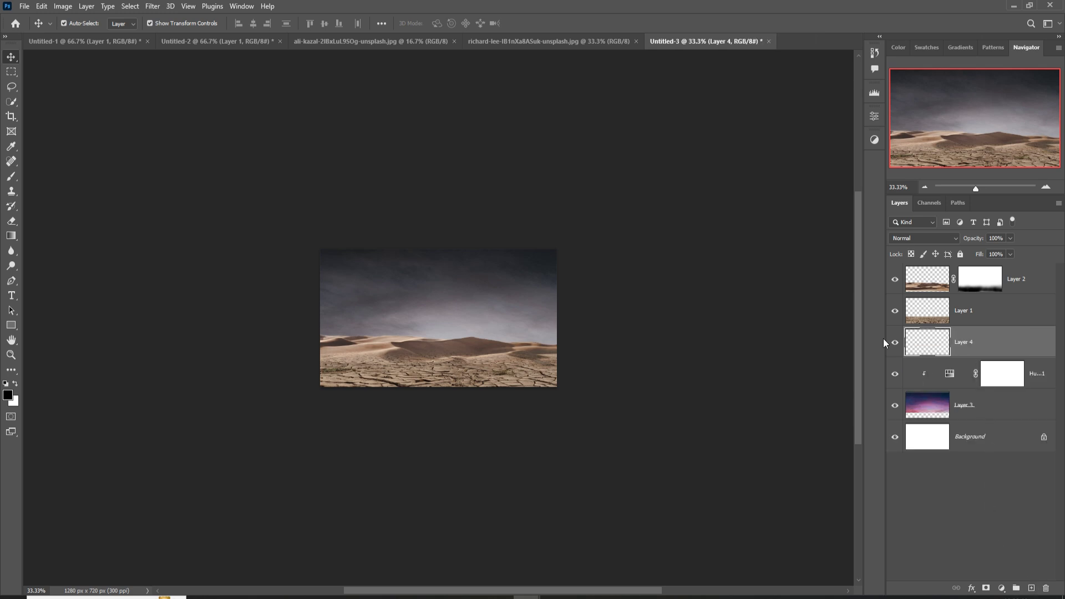
right_click(985, 337)
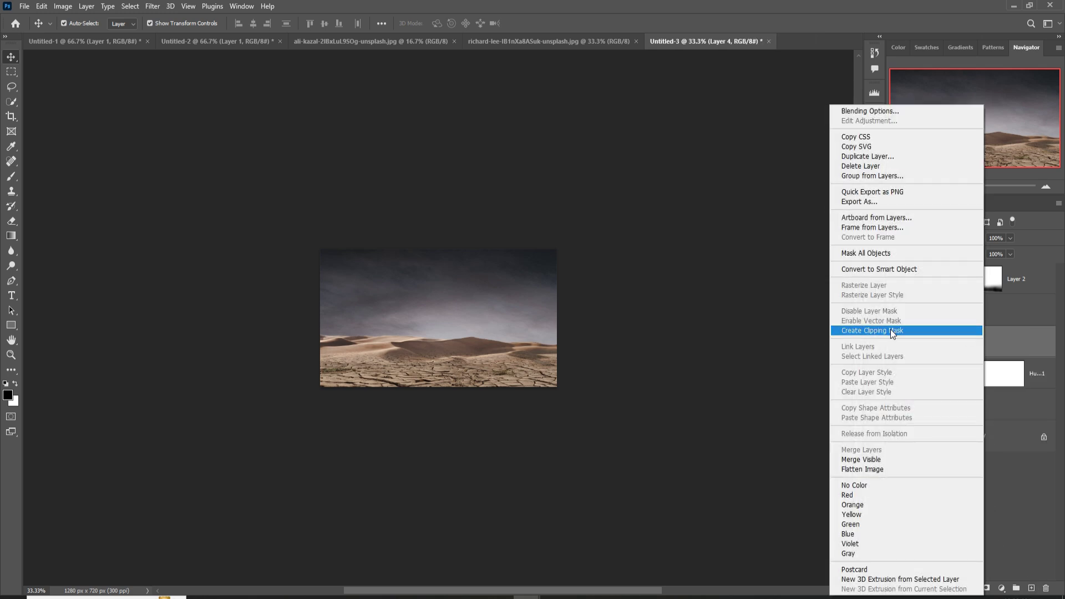
left_click(904, 331)
left_click(919, 238)
left_click(916, 349)
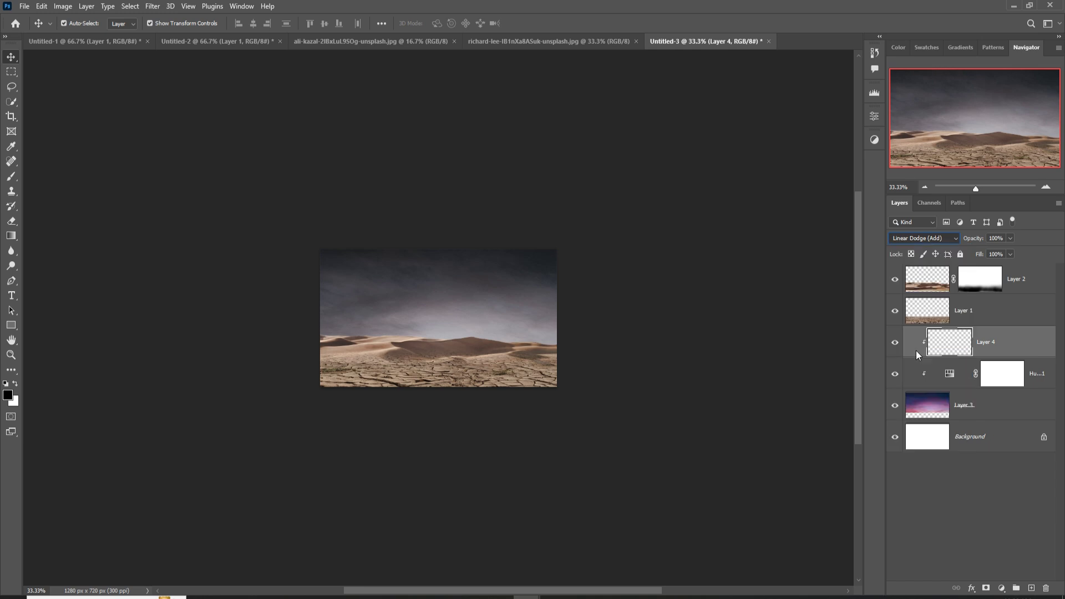
Step: Replace the empty clipped layer above the sky's Hue/Saturation with a brown Solid Color fill and set its blend mode to Screen
left_click(1003, 588)
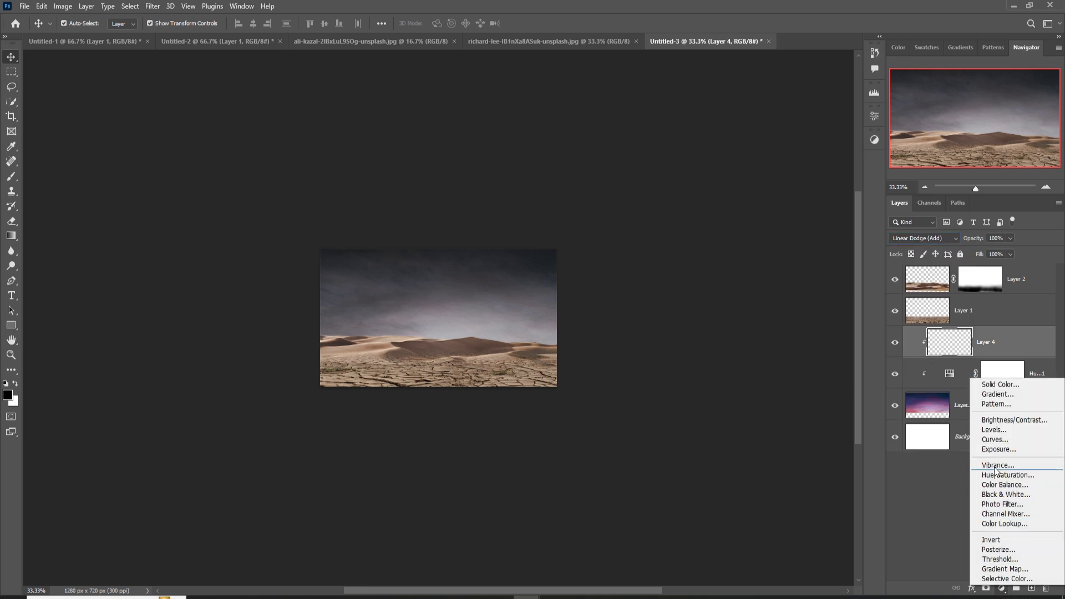
left_click(1000, 384)
left_click_drag(521, 111, 751, 120)
left_click_drag(761, 156, 673, 207)
left_click(868, 144)
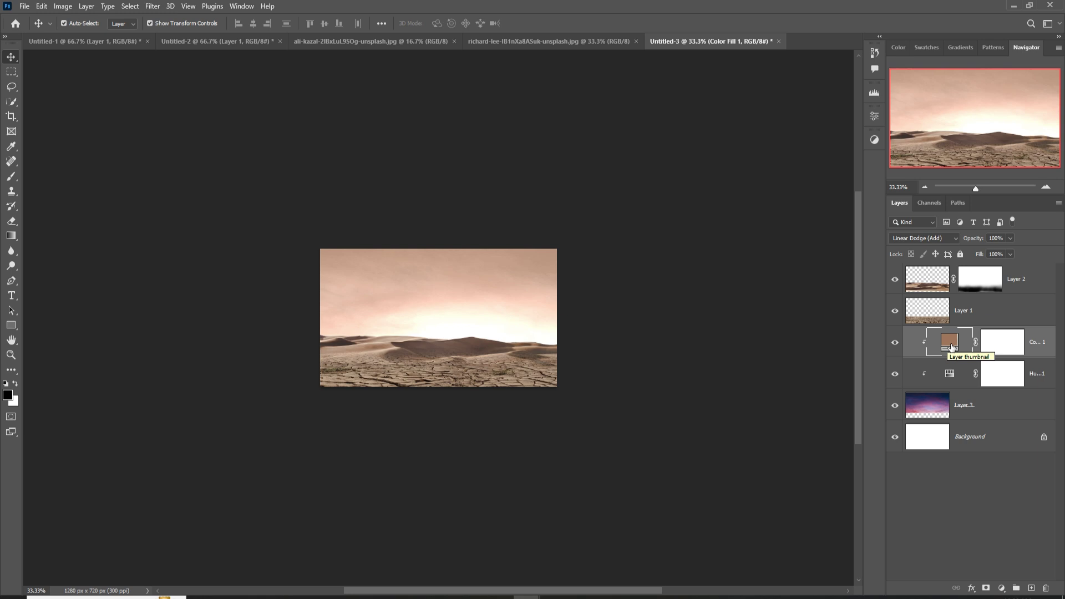
left_click(947, 240)
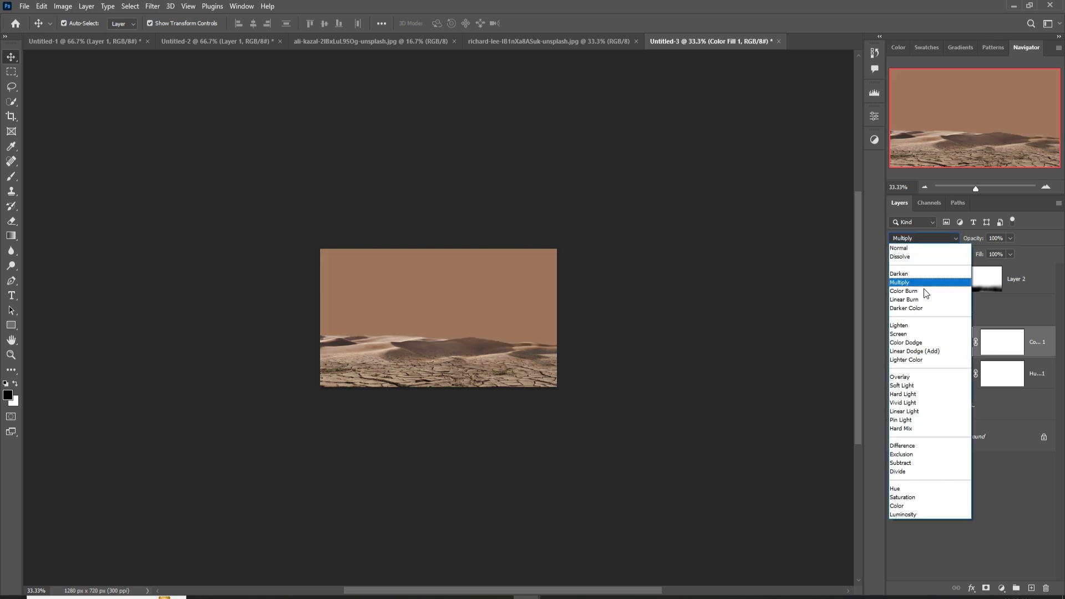
left_click(911, 335)
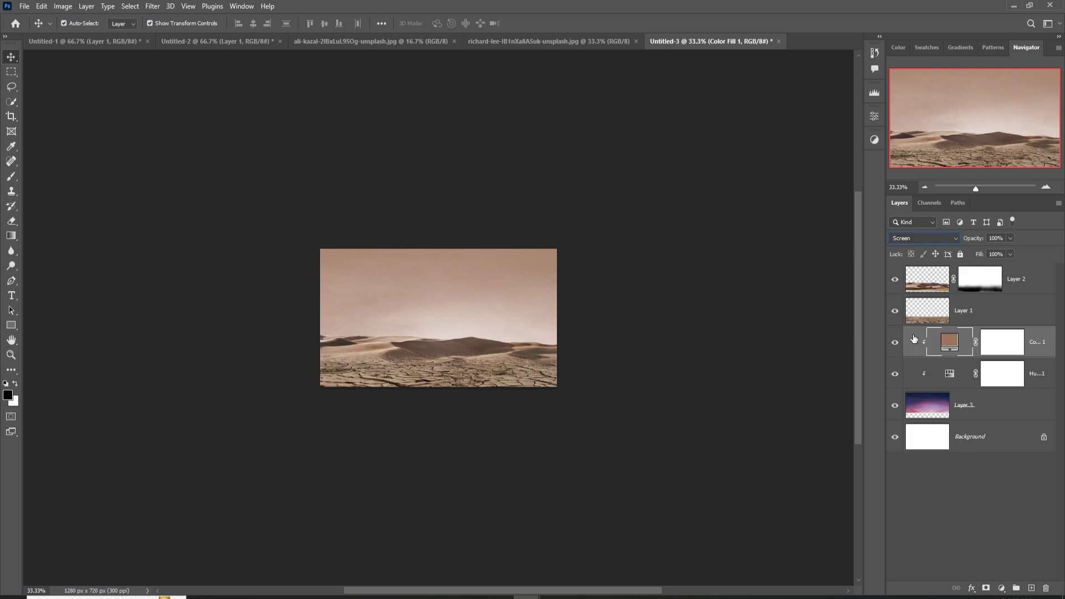
Step: In the brown fill's Blending Options, split the Underlying Layer black slider to 0 / 92
right_click(950, 342)
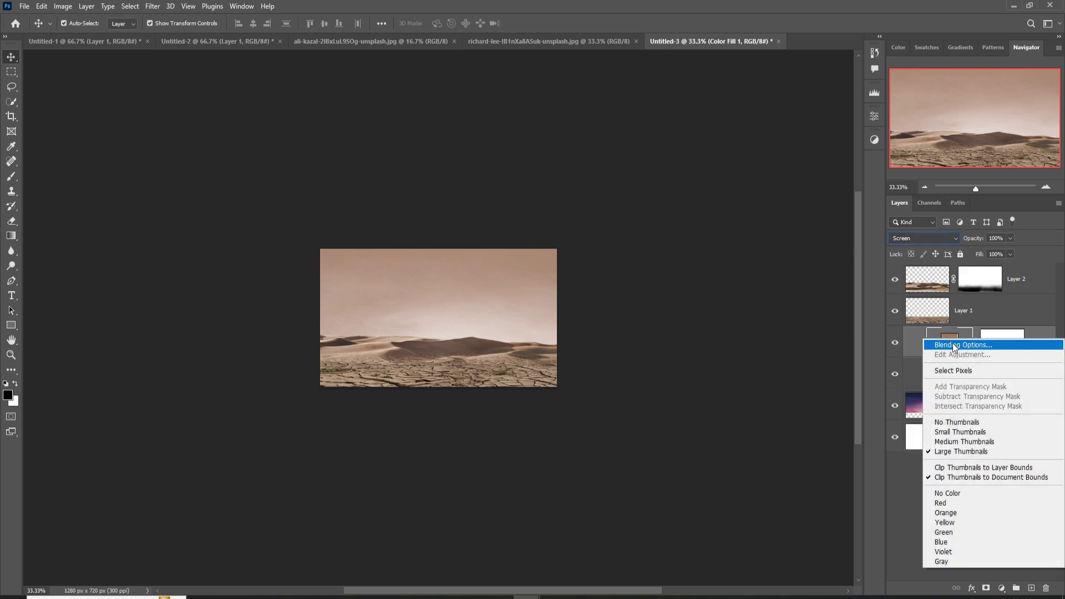
left_click(953, 343)
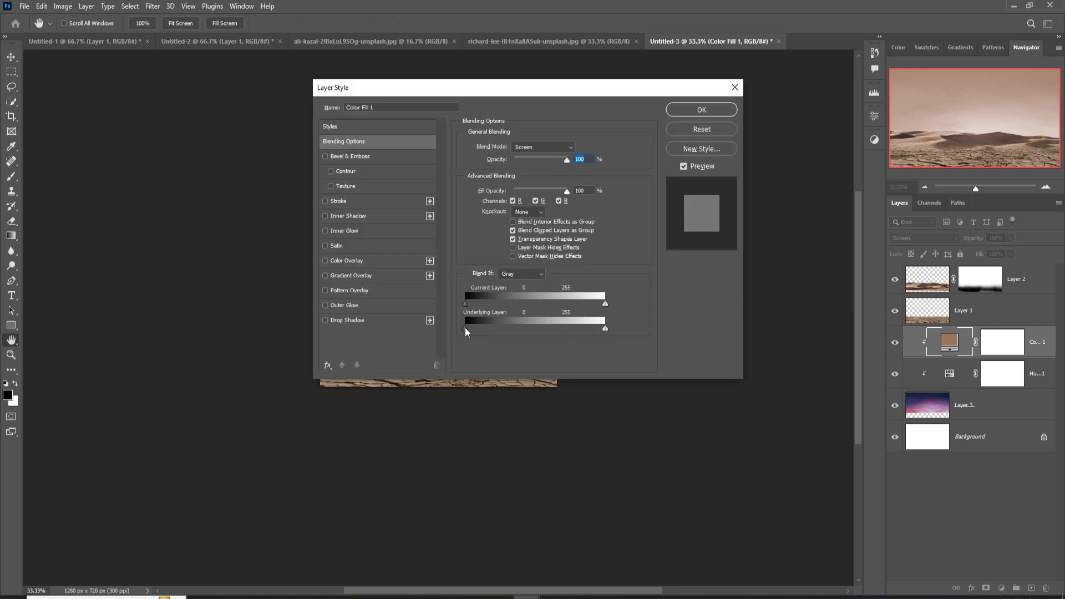
left_click_drag(539, 100, 873, 156)
key("alt")
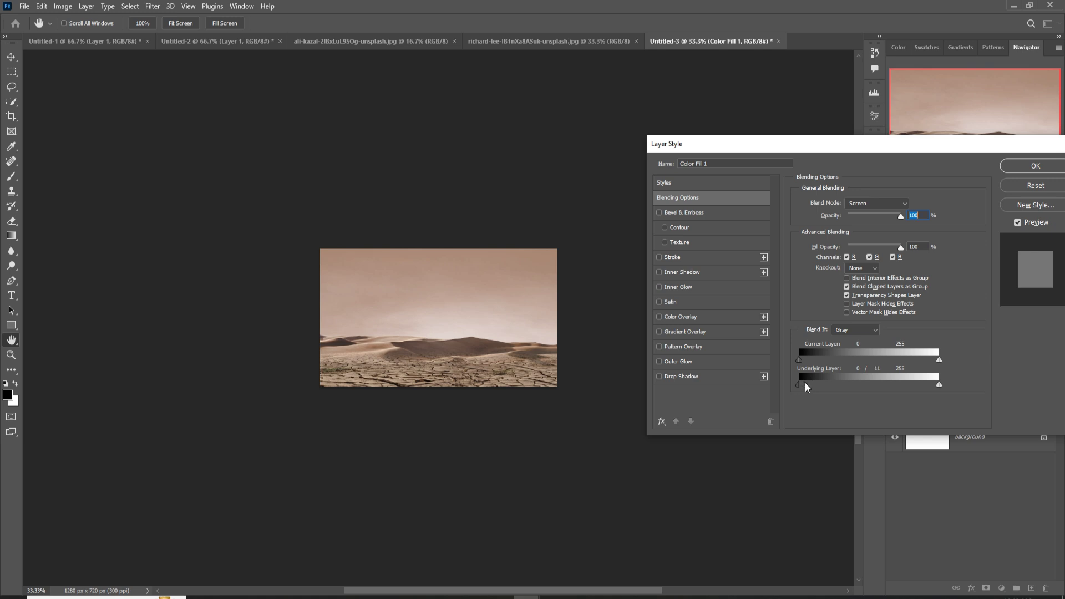
left_click_drag(805, 383, 856, 383)
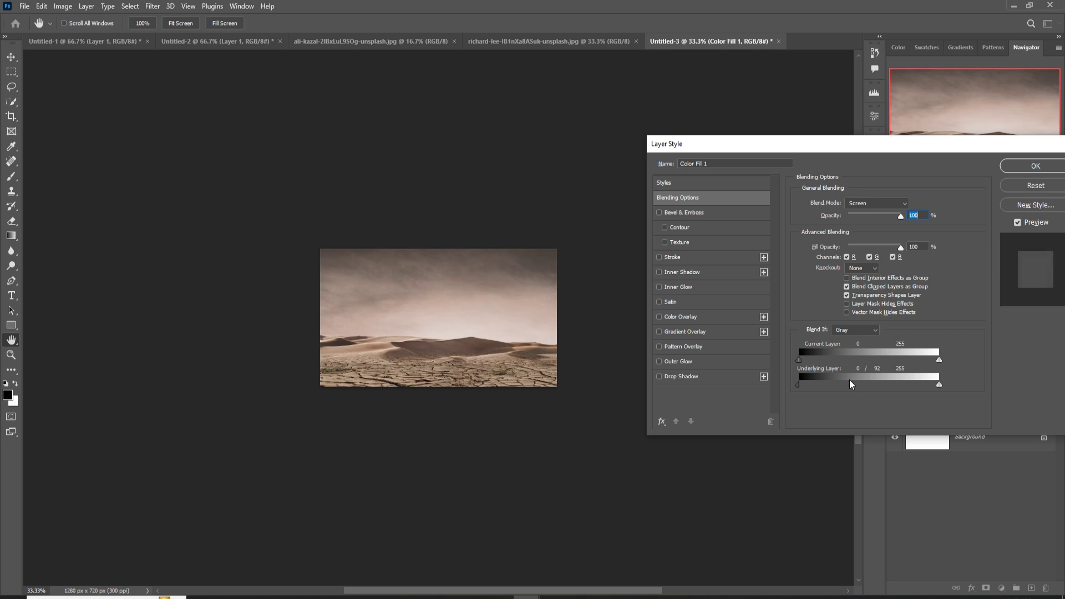
left_click(1022, 166)
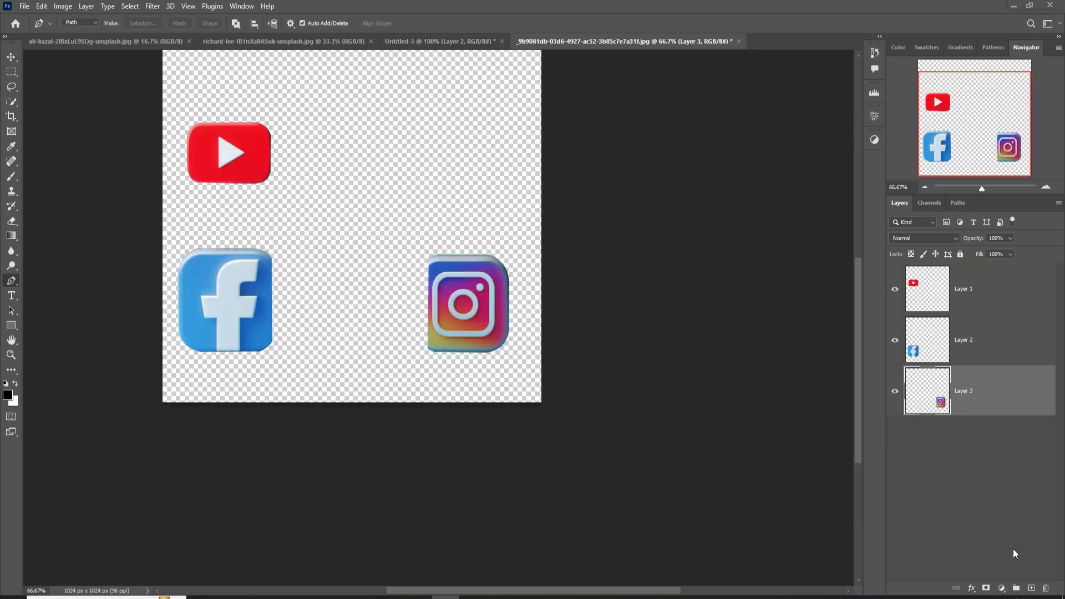
Step: Copy the YouTube icon from the social icons document into the desert composite, then enlarge and tilt it above the dunes
scroll(641, 237, "up", 2)
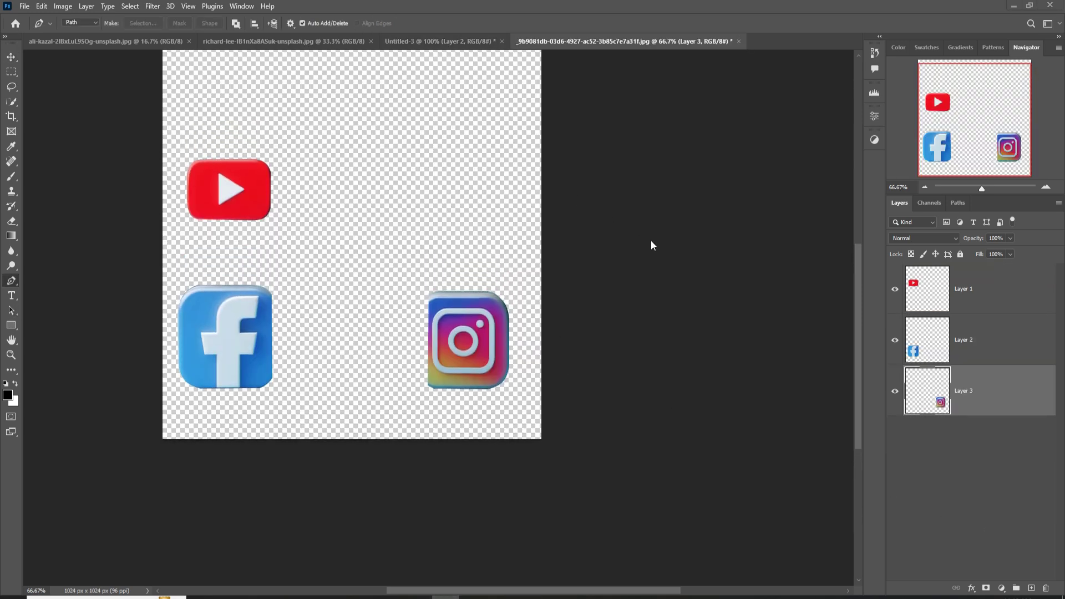
left_click_drag(591, 48, 590, 95)
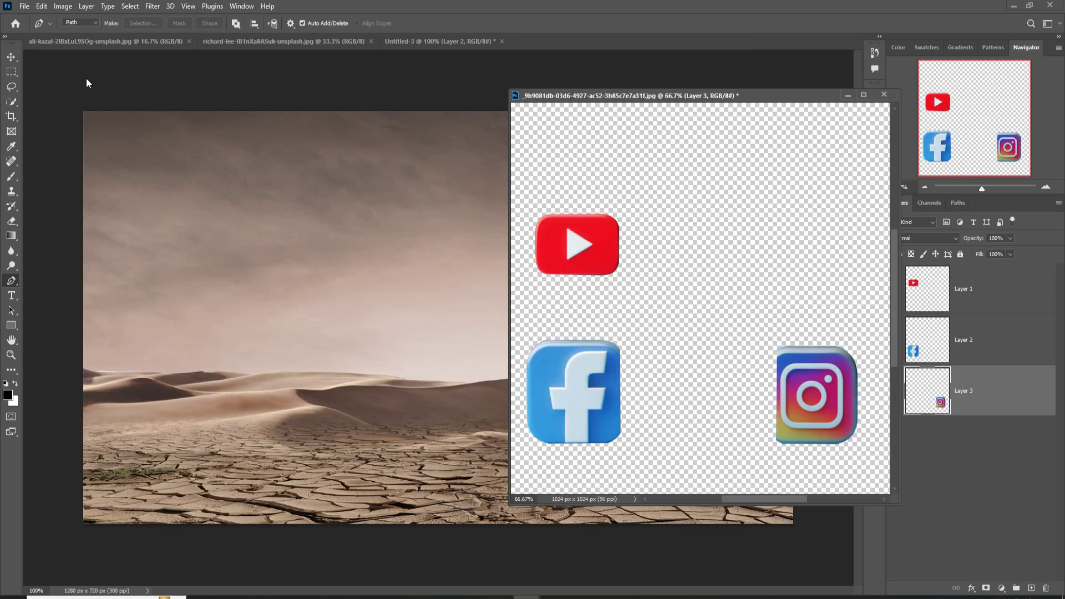
left_click(11, 57)
left_click(582, 238)
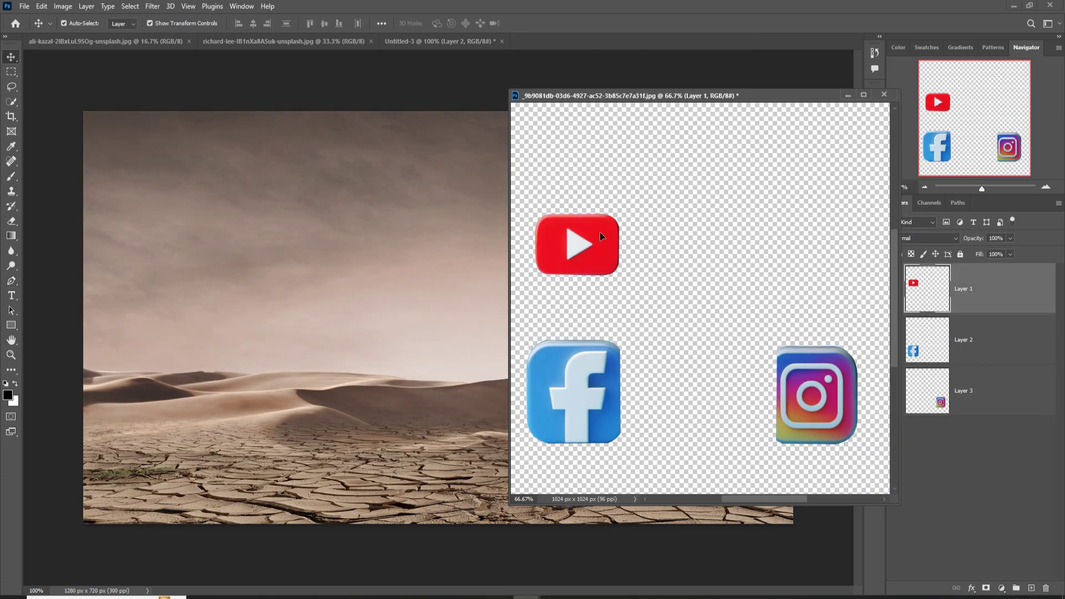
left_click_drag(601, 237, 340, 245)
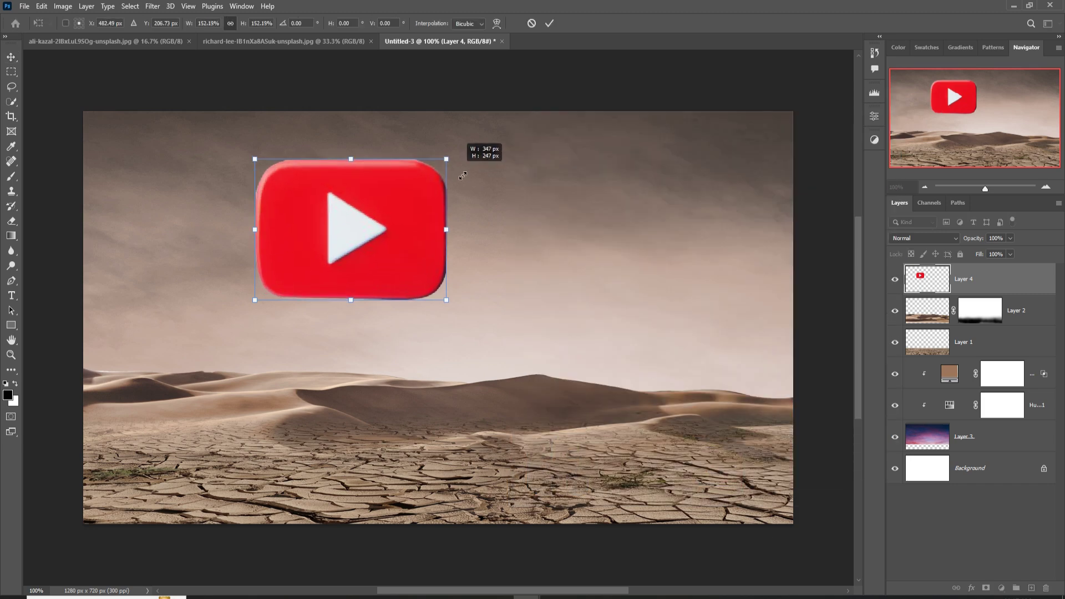
mouse_move(460, 310)
left_mouse_down()
mouse_move(435, 280)
mouse_move(455, 300)
left_mouse_up()
left_click_drag(331, 298, 441, 325)
left_click(550, 23)
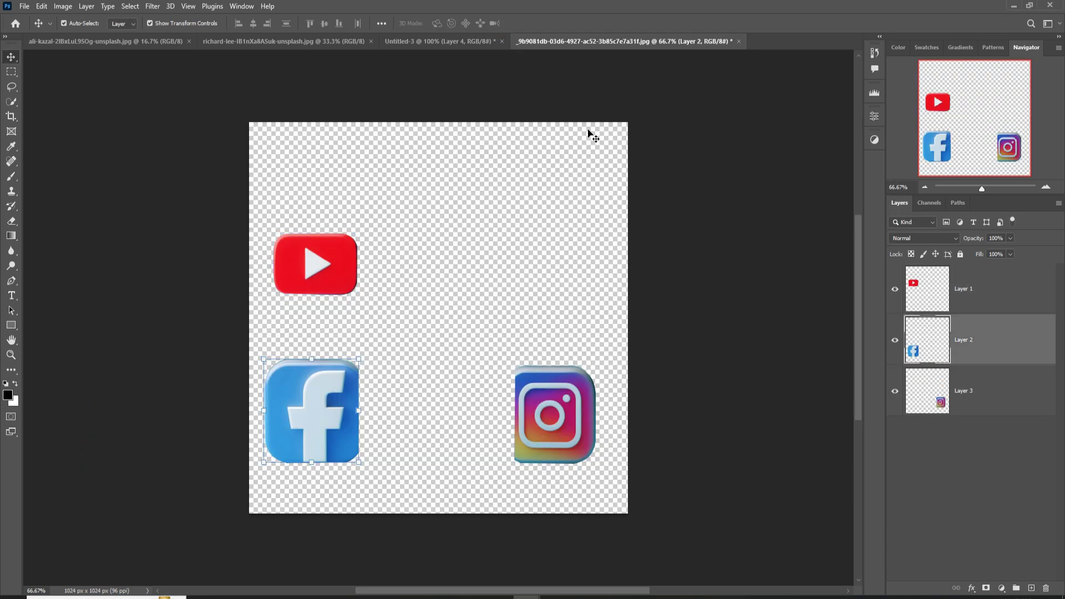
Step: Bring the Facebook and Instagram icons into the desert composite and tilt the Instagram icon about -56° over the right-hand dune
left_click_drag(610, 399, 294, 422)
left_click_drag(826, 366, 391, 213)
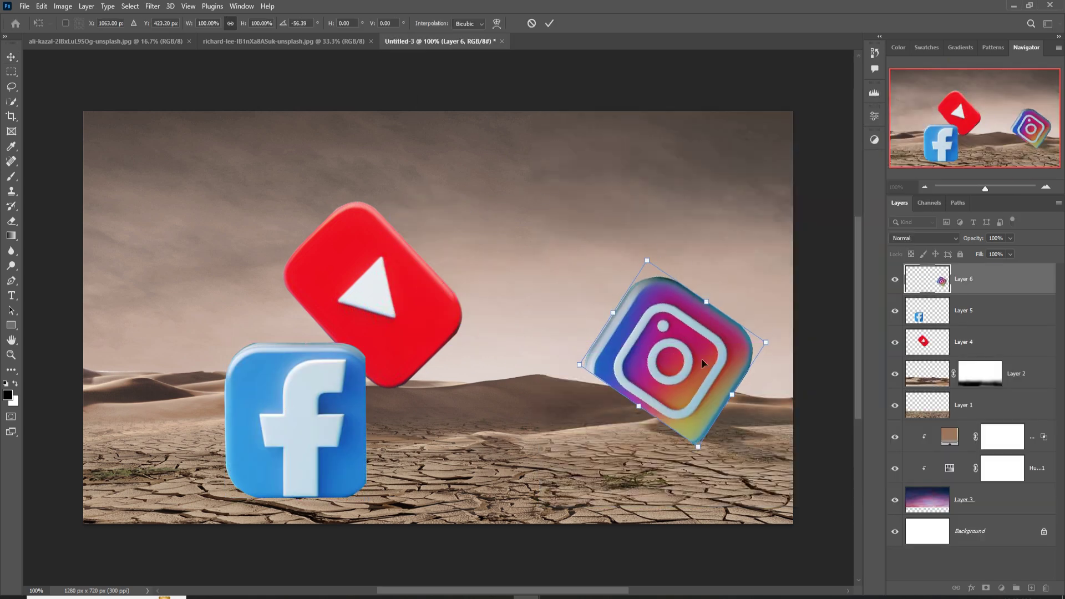
left_click_drag(693, 360, 713, 353)
left_click(549, 24)
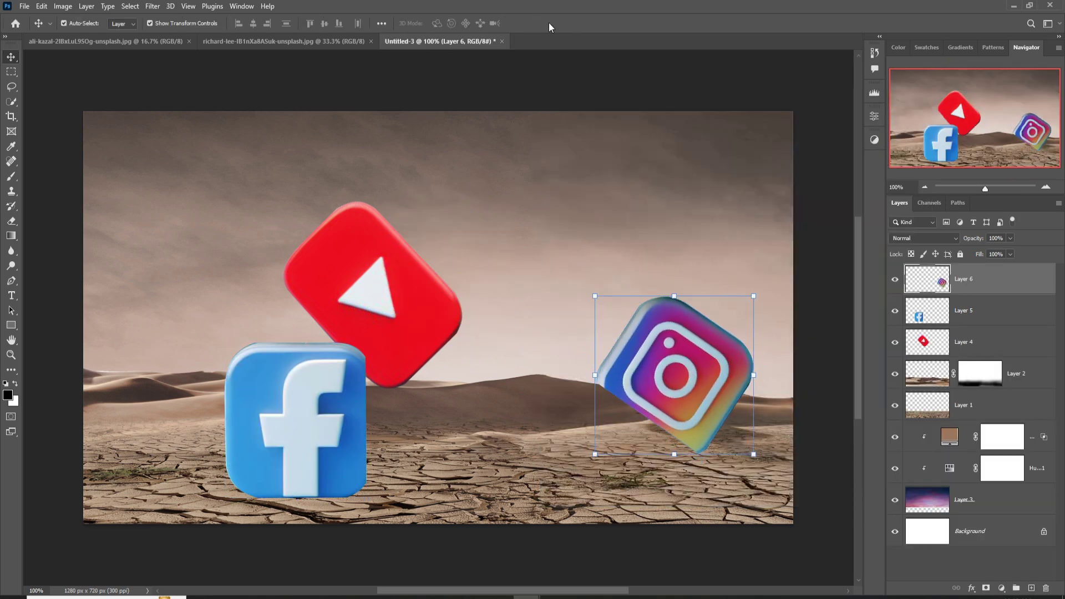
Step: Rotate the Facebook icon about 75° and move it onto the cracked ground near the image's left edge
left_click(299, 421)
left_click_drag(372, 503, 242, 451)
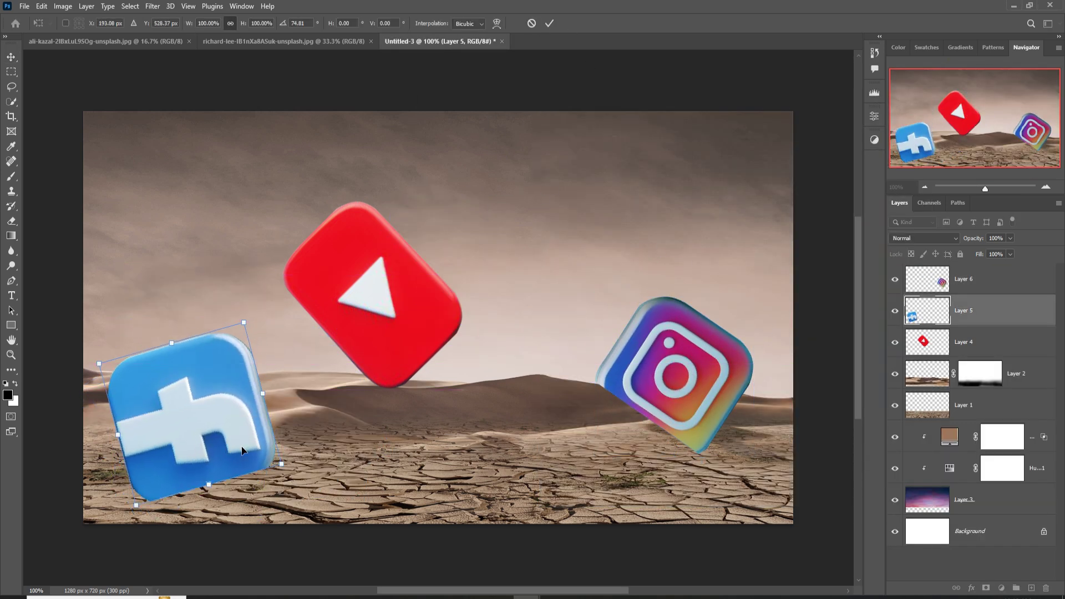
key("Return")
Step: Add a layer mask to the Instagram icon and paint out its lower part with an 80 px black brush at 100% opacity
left_click(991, 286)
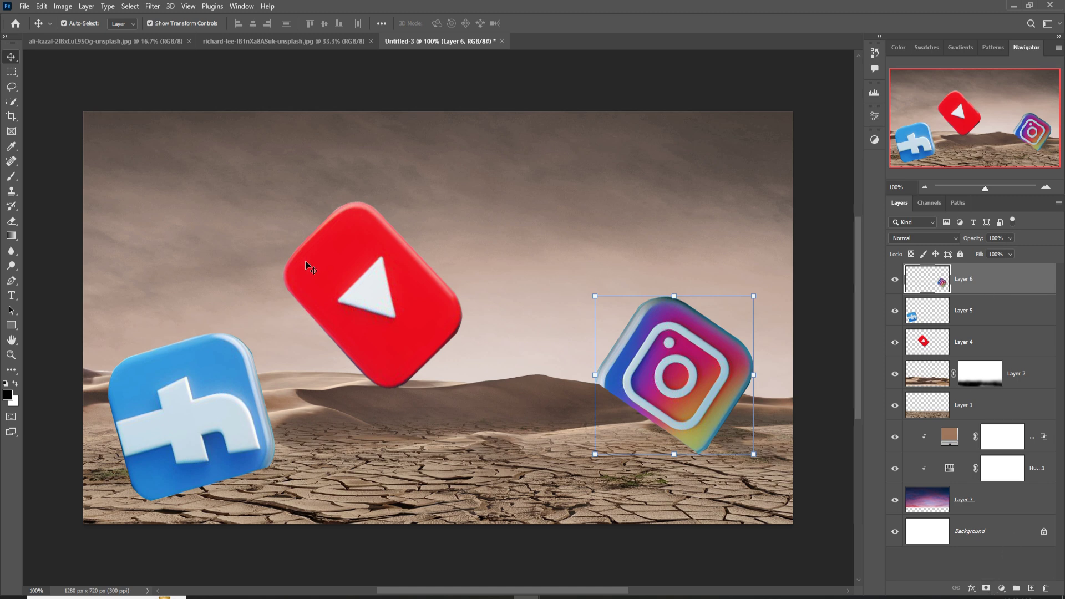
left_click(986, 587)
key("b")
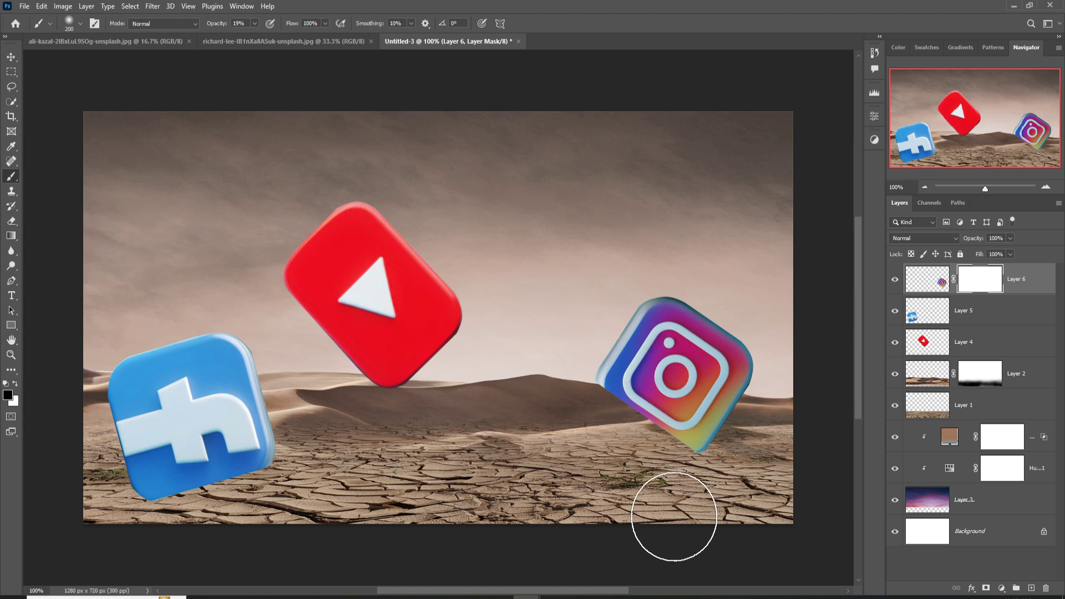
key("bracketleft")
key("bracketleft")
key("bracketleft")
key("bracketleft")
key("bracketleft")
key("bracketleft")
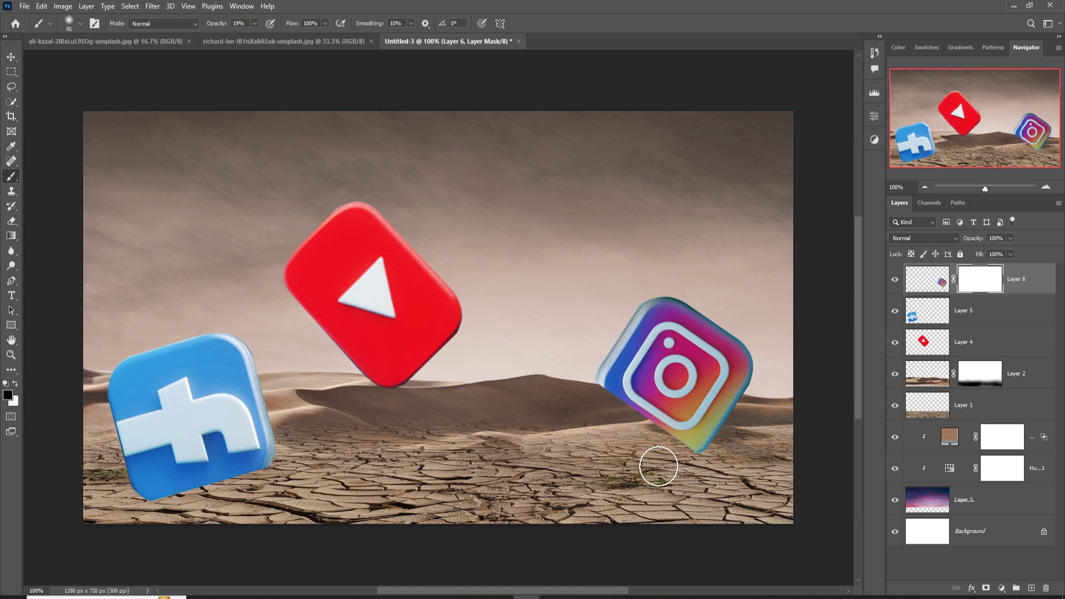
left_click(253, 24)
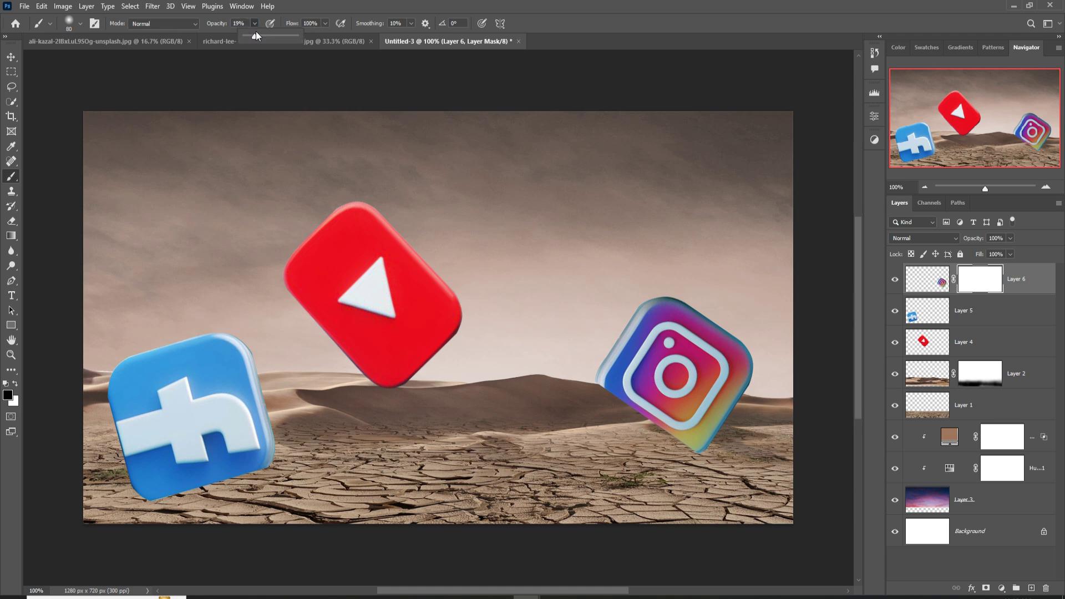
left_click_drag(254, 37, 345, 40)
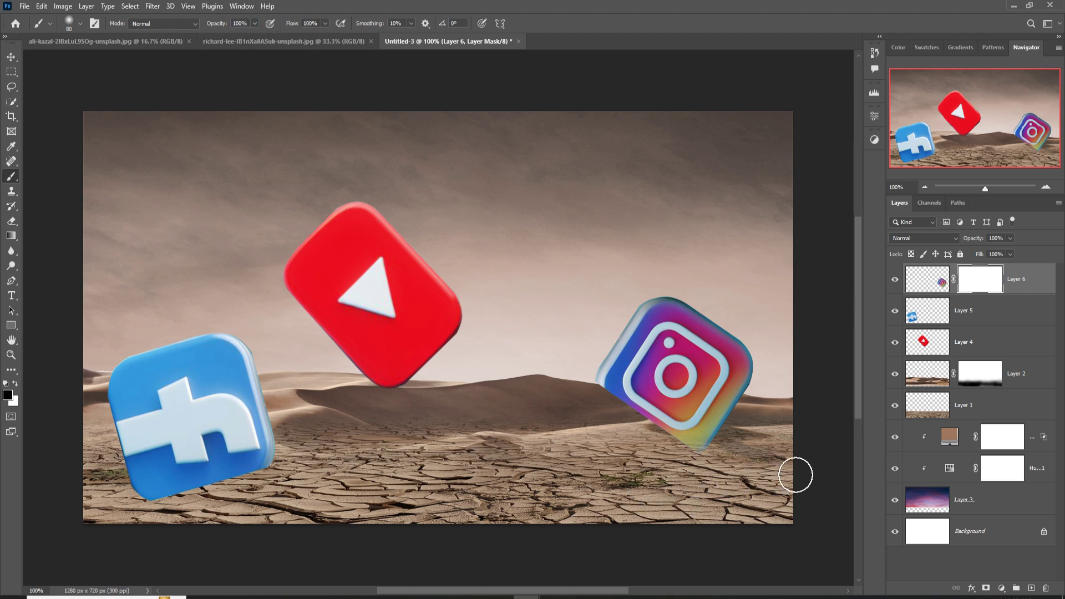
mouse_move(797, 473)
left_mouse_down()
mouse_move(550, 452)
mouse_move(858, 453)
mouse_move(587, 447)
left_mouse_up()
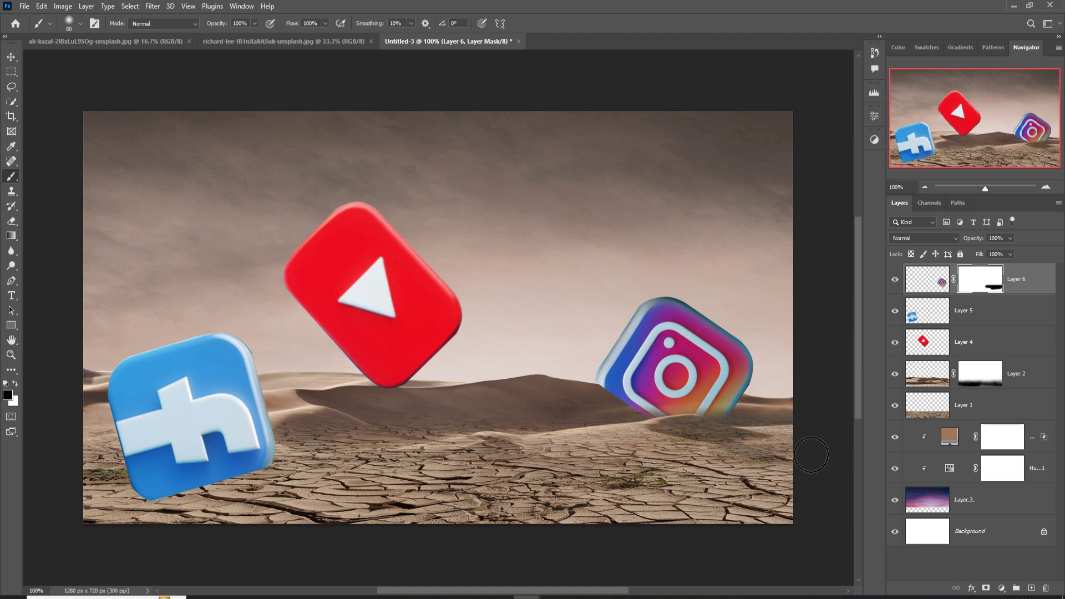
Step: Refine the Instagram icon's mask along the dune crest using a 70 px Hard Round brush
left_click(79, 24)
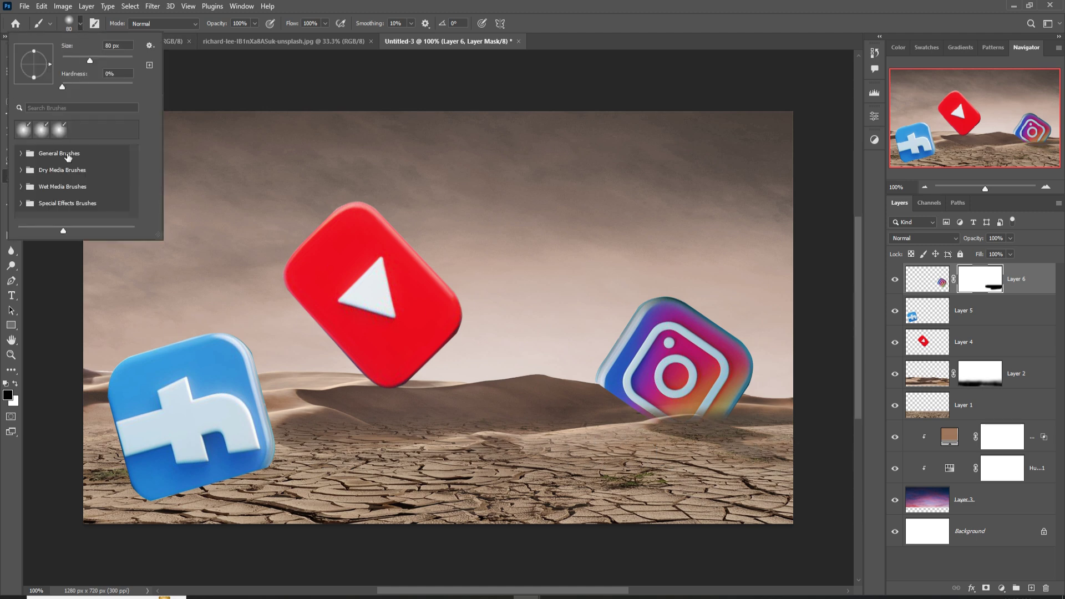
left_click(21, 154)
left_click(73, 218)
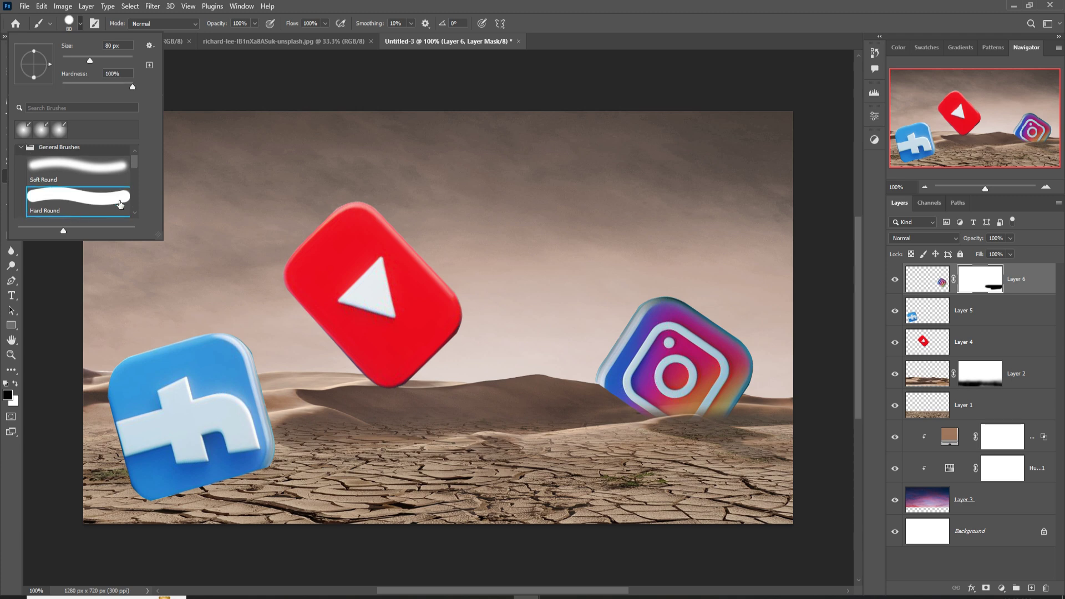
key("Return")
key("bracketleft")
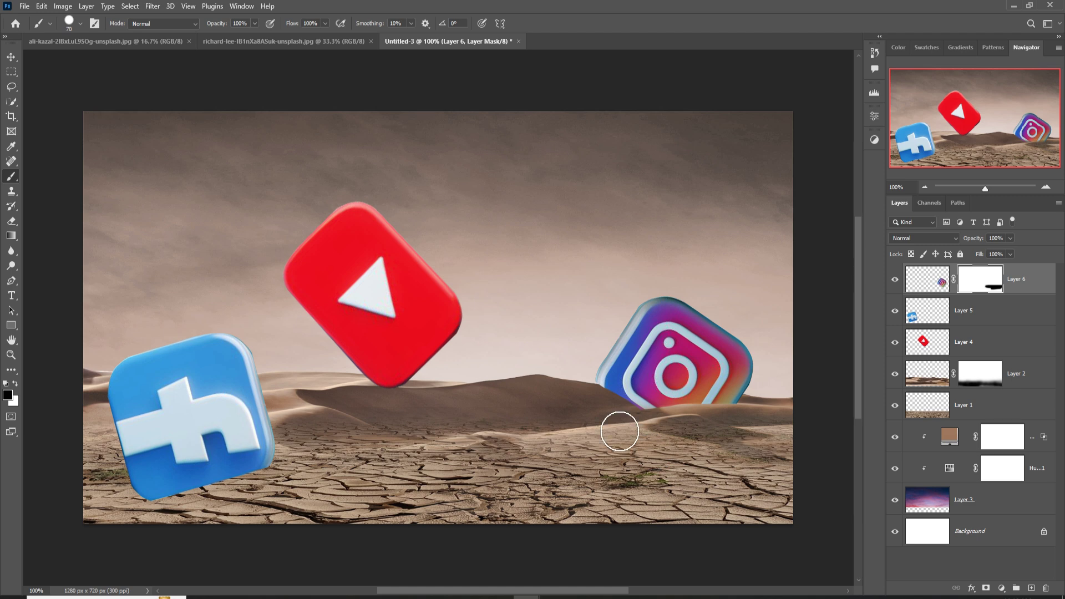
mouse_move(624, 431)
left_mouse_down()
mouse_move(637, 456)
mouse_move(471, 428)
mouse_move(642, 435)
mouse_move(621, 430)
left_mouse_up()
Step: Add layer masks to the Facebook and YouTube icons and paint out their lower edges where they meet the sand
left_click(978, 321)
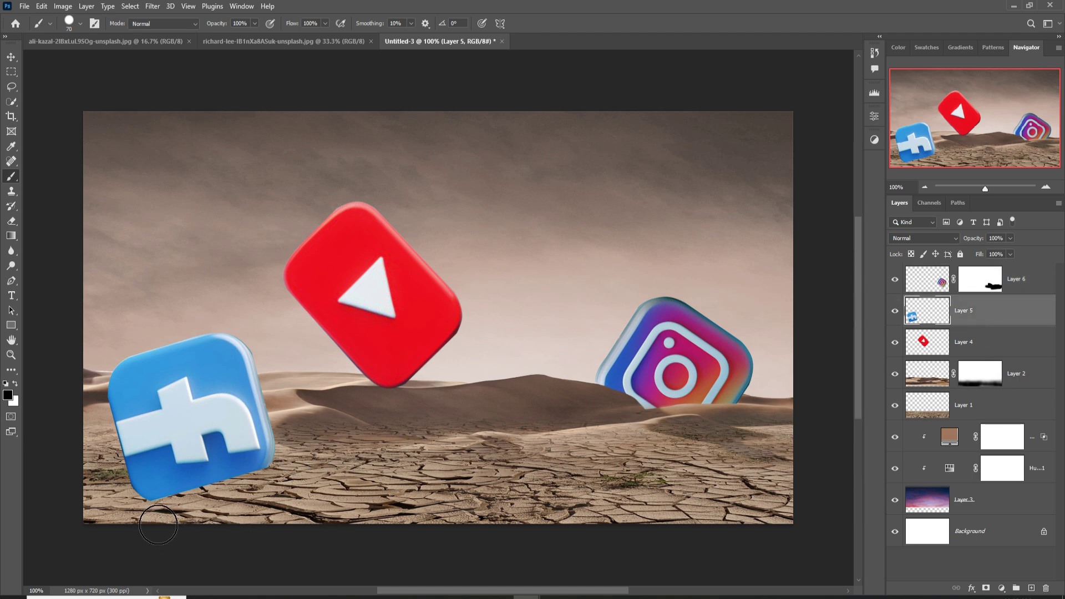
left_click_drag(125, 499, 142, 499)
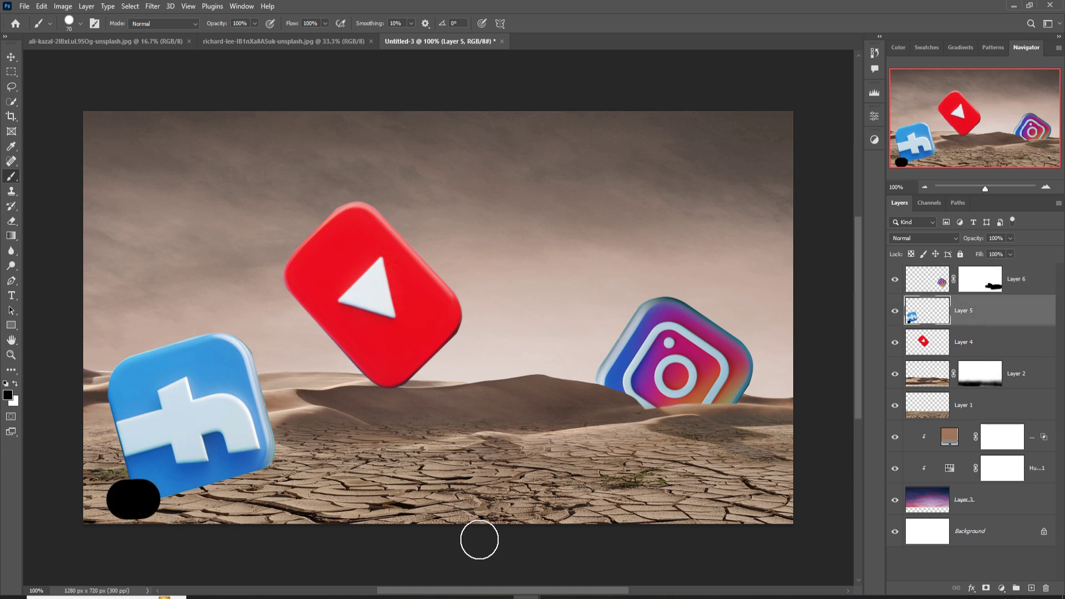
key("ctrl+z")
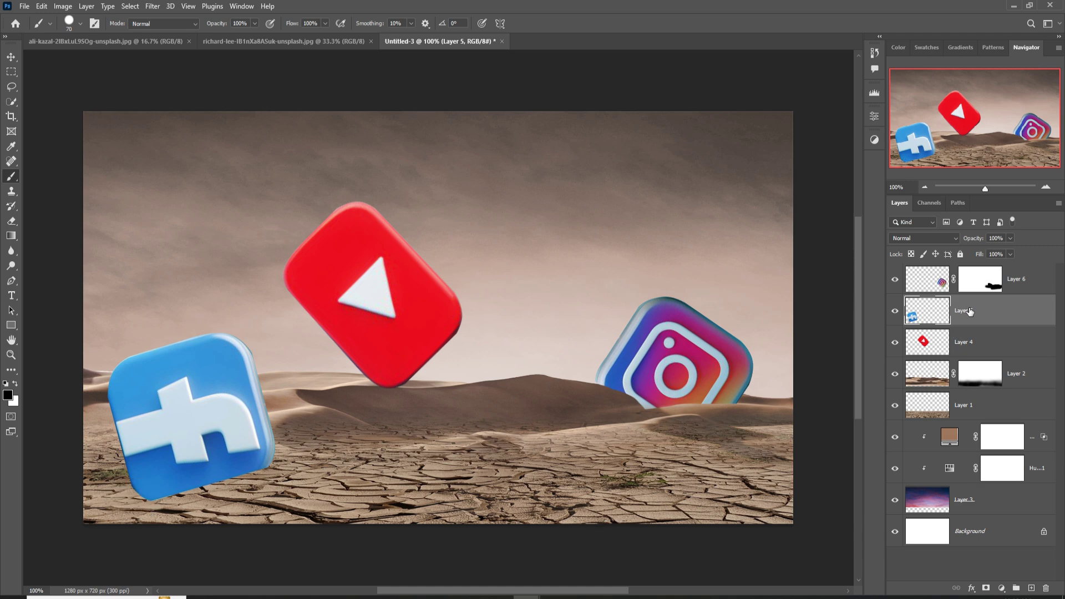
left_click(986, 588)
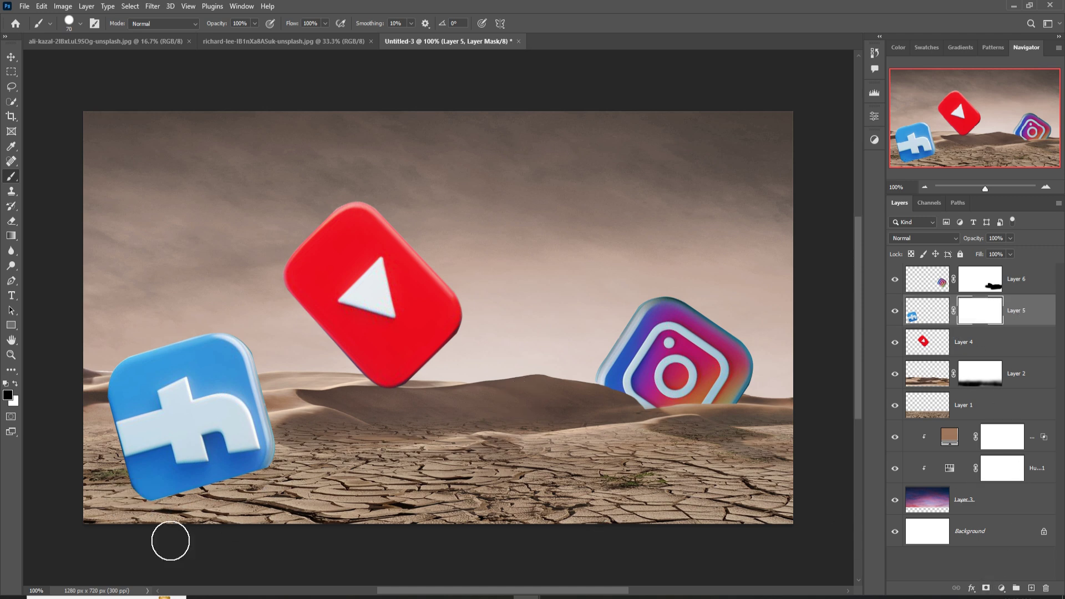
mouse_move(129, 520)
left_mouse_down()
mouse_move(178, 494)
mouse_move(287, 496)
mouse_move(183, 493)
left_mouse_up()
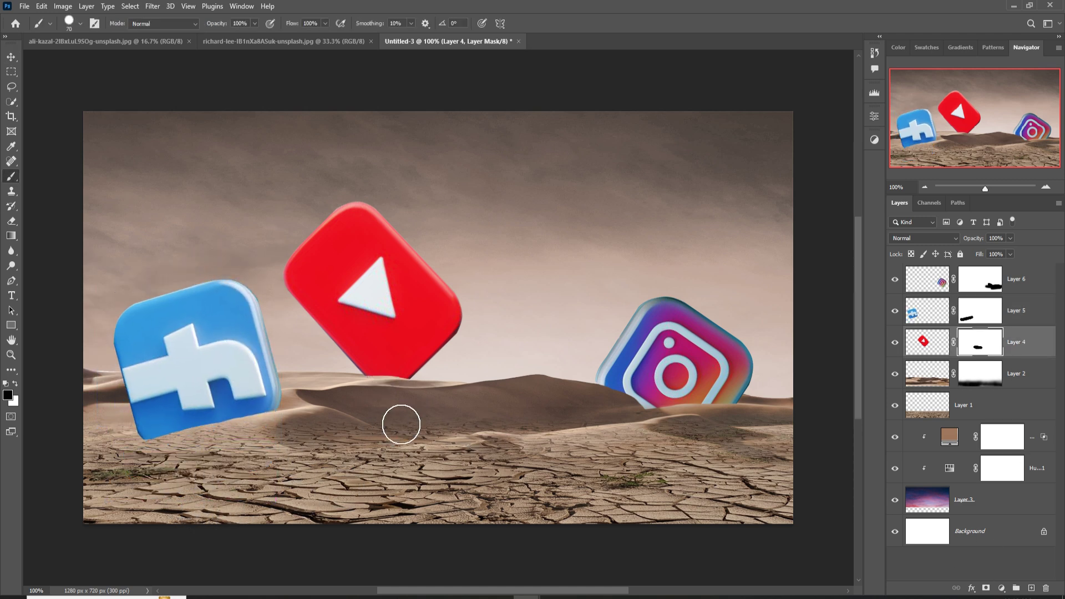
Step: Add a Hue/Saturation adjustment clipped to the Instagram icon layer with saturation -53
key("v")
left_click(679, 334)
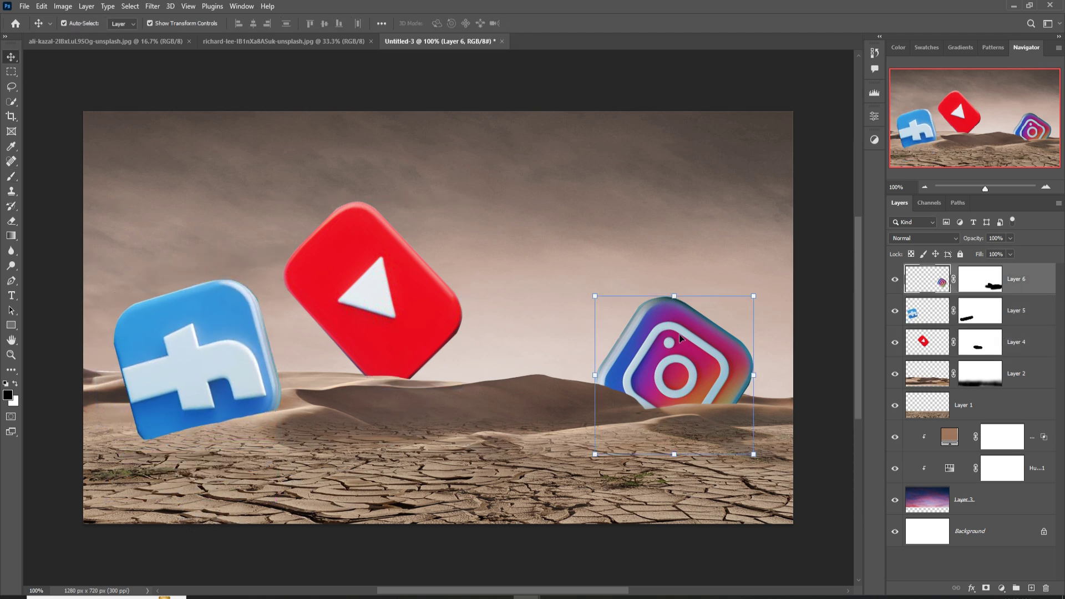
left_click(1004, 588)
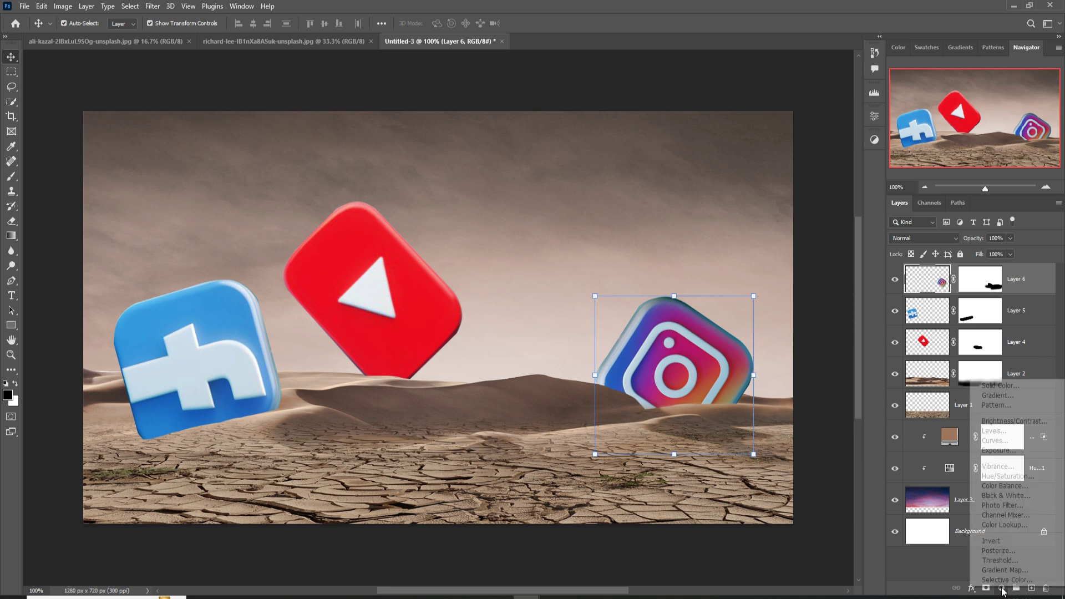
left_click(1007, 476)
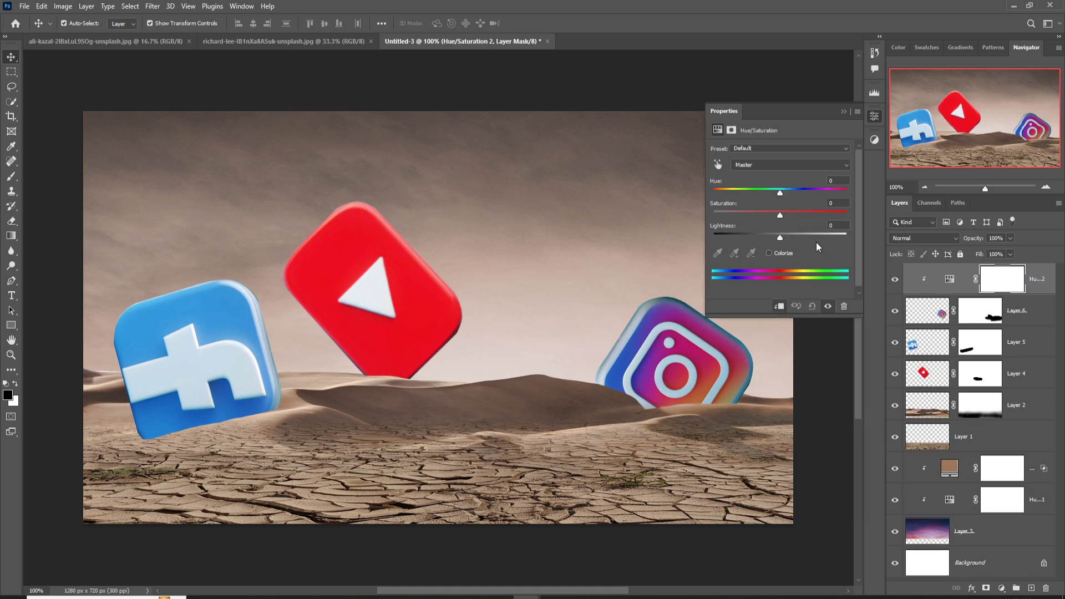
left_click_drag(781, 211, 747, 215)
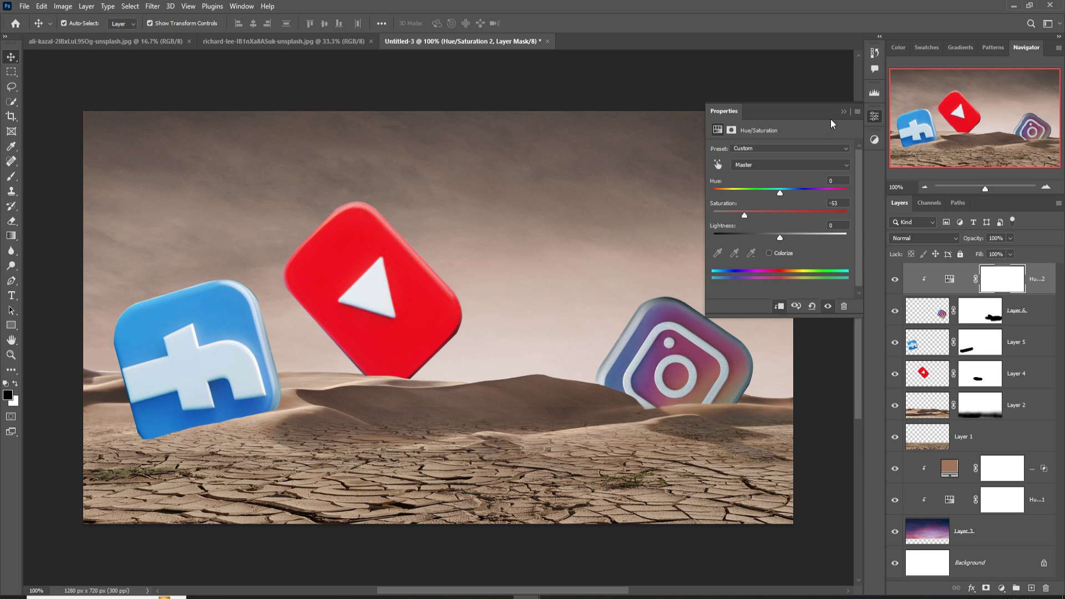
Step: Bring the selected cracked ground from desert-279862.jpg into the desert composite as a new top layer
left_click(844, 112)
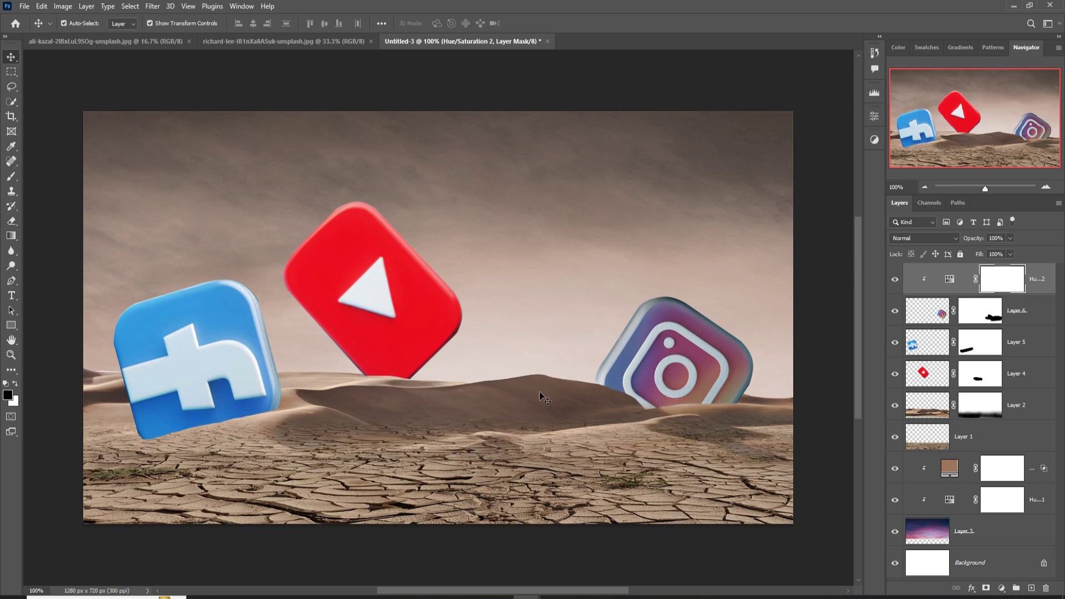
mouse_move(527, 598)
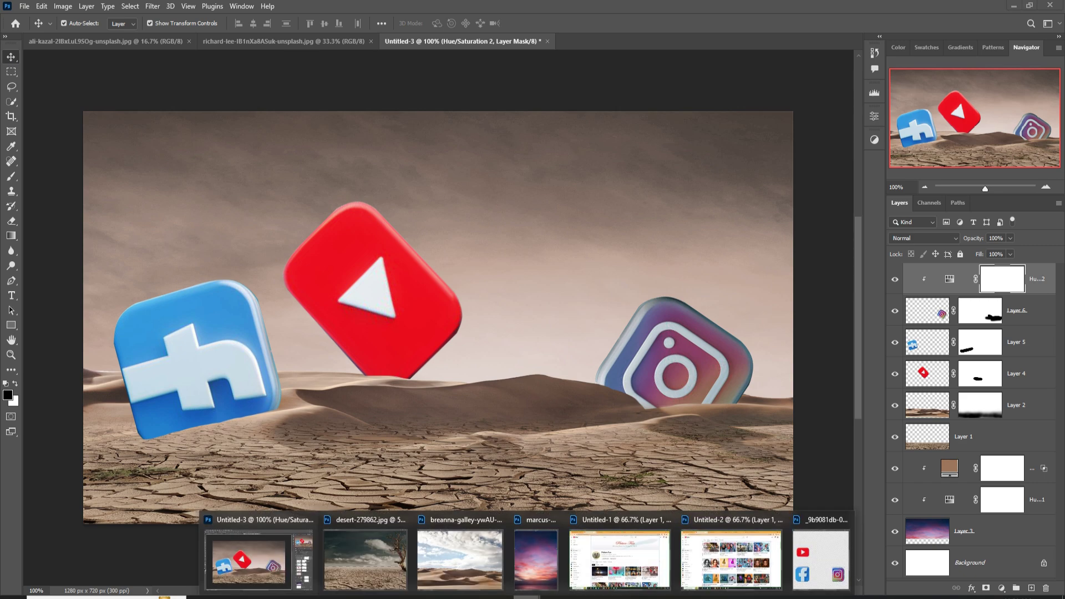
left_click(368, 583)
left_click_drag(733, 124, 907, 135)
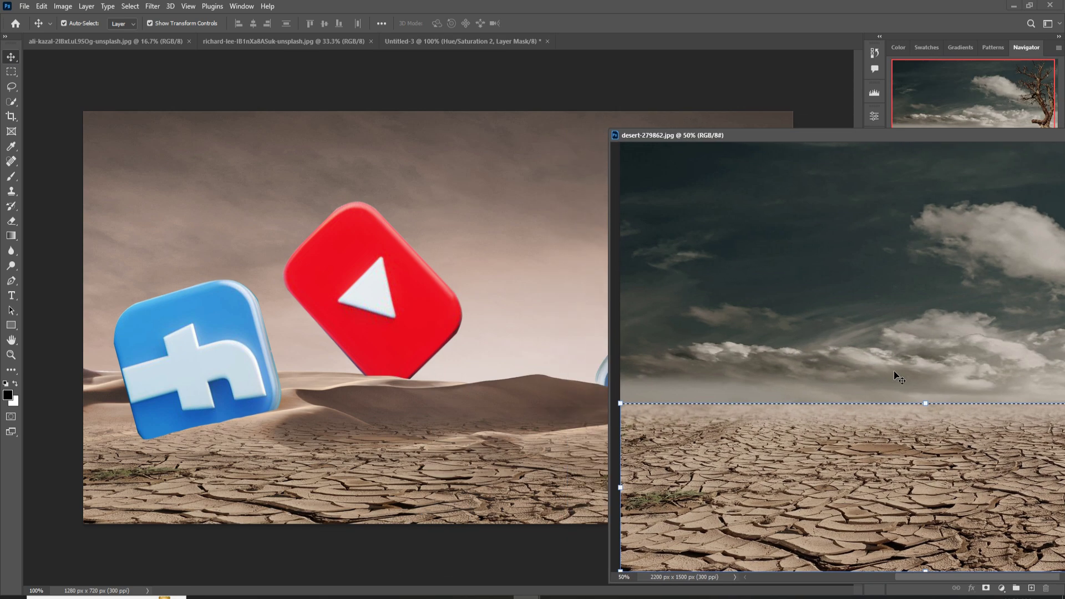
left_click_drag(875, 464, 615, 371)
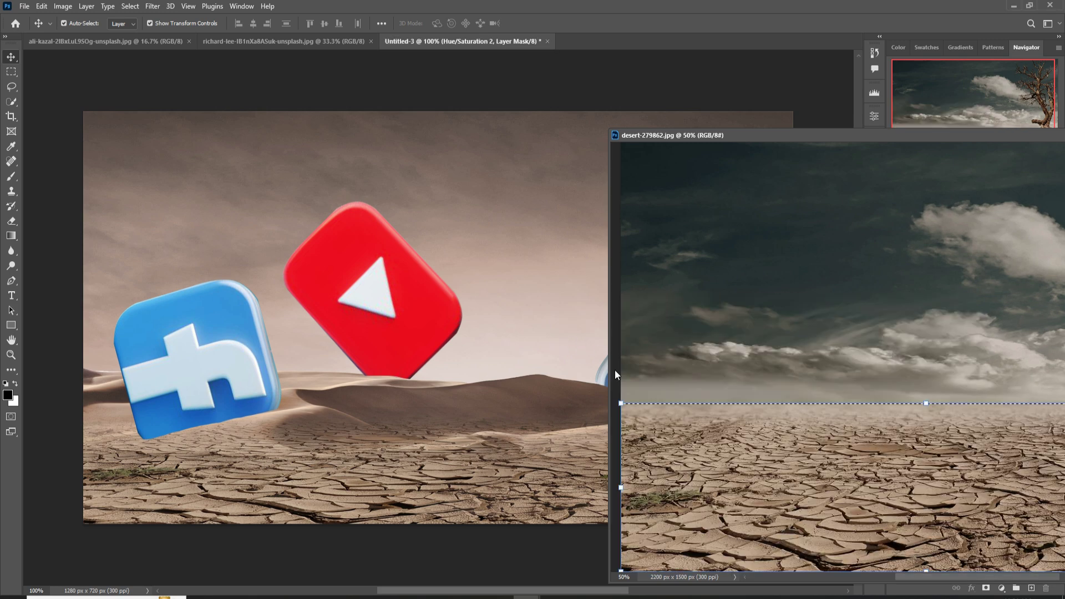
left_click_drag(1021, 137, 738, 275)
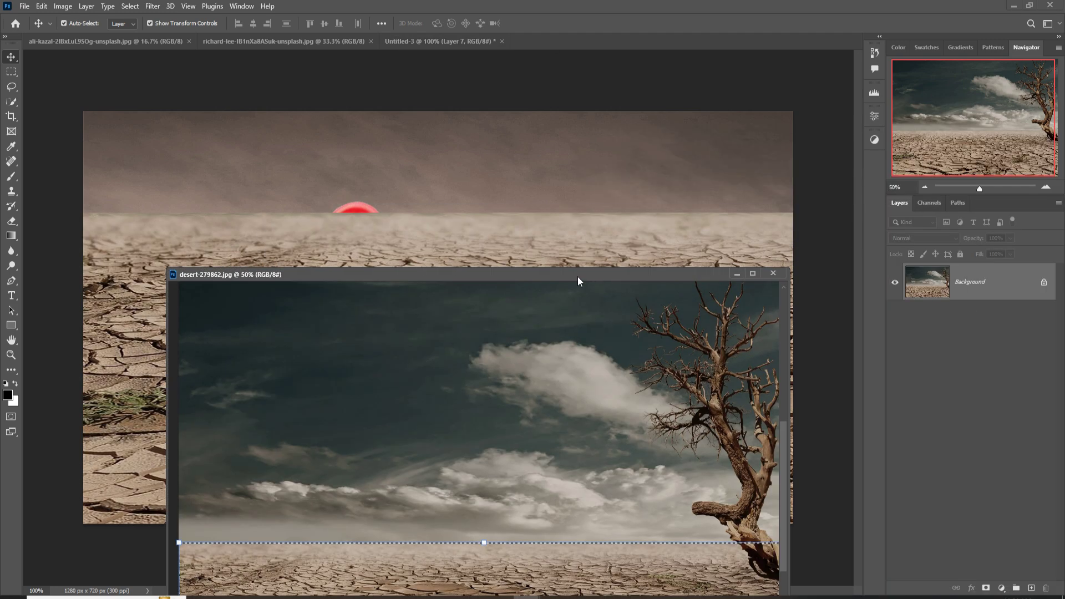
left_click(737, 274)
Step: Clip the cracked-ground layer to the Instagram icon, scale it down to 39.80% and position it over the icon
right_click(1016, 282)
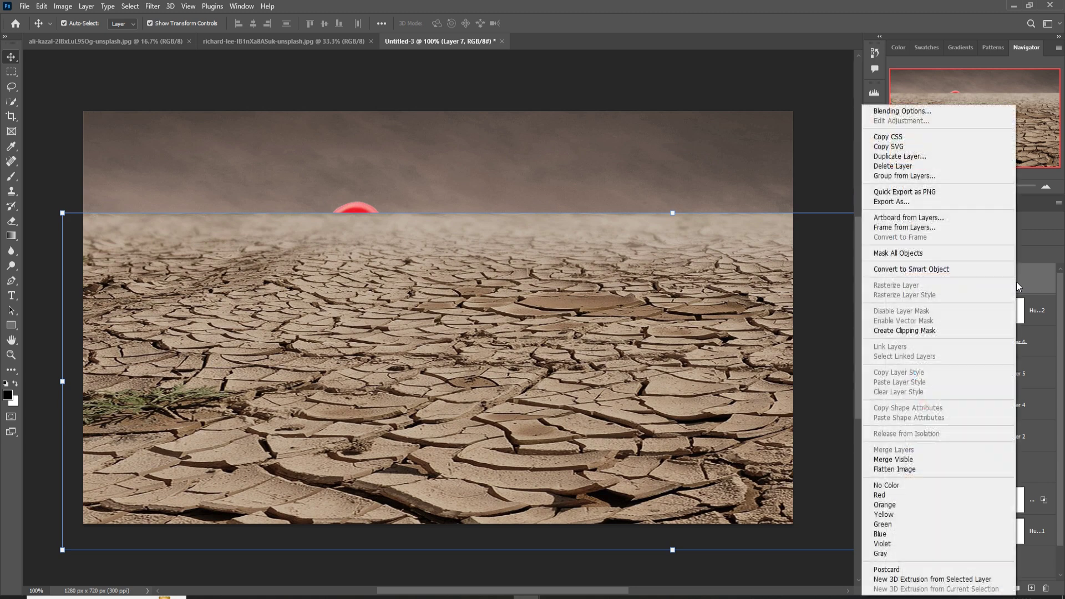
left_click(921, 331)
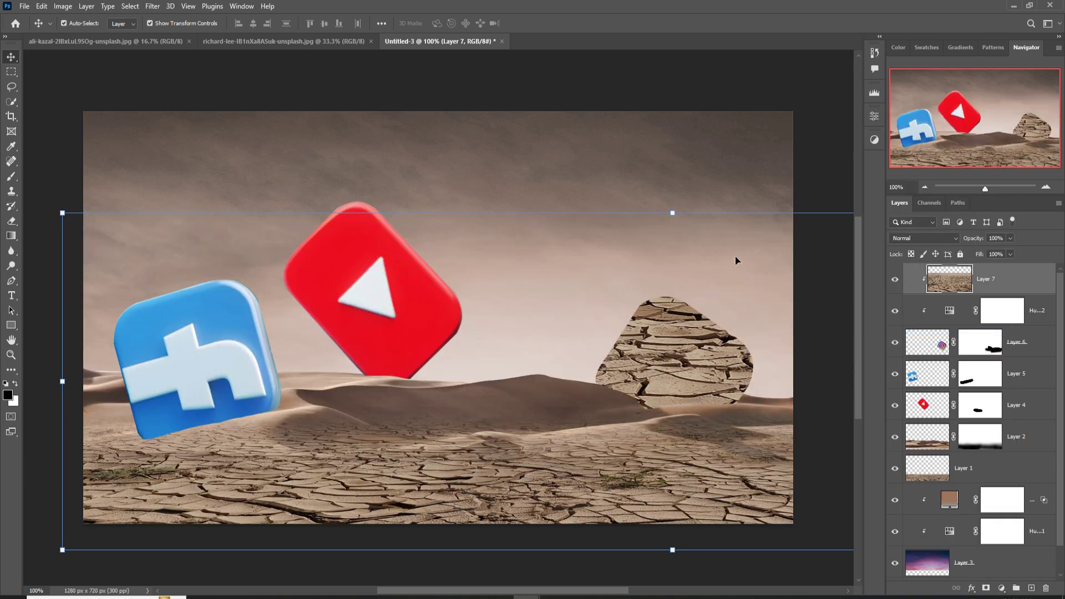
left_click_drag(678, 220, 676, 392)
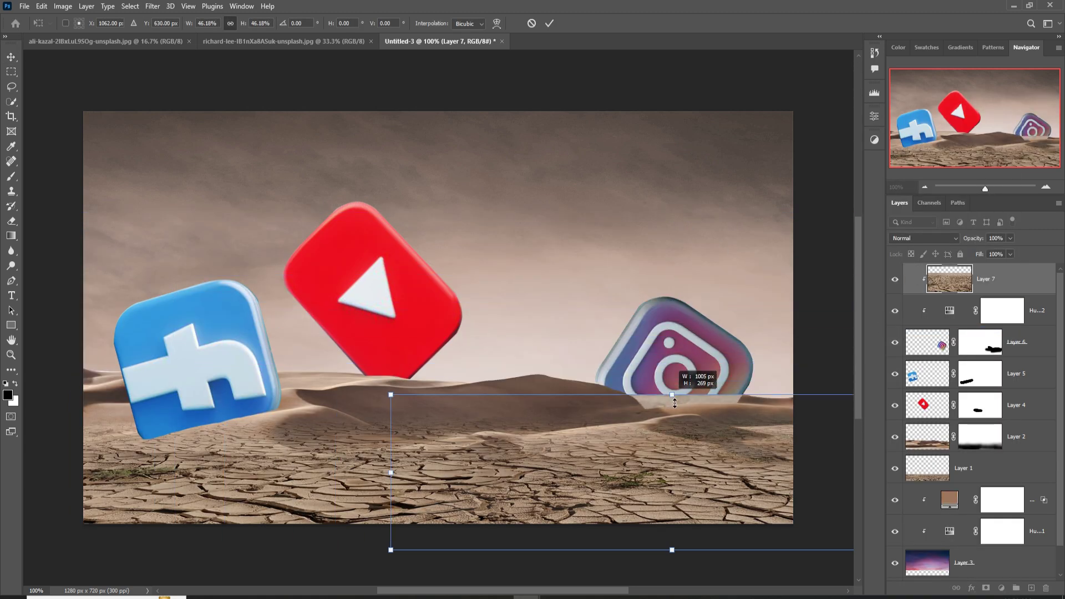
left_click_drag(700, 430, 726, 300)
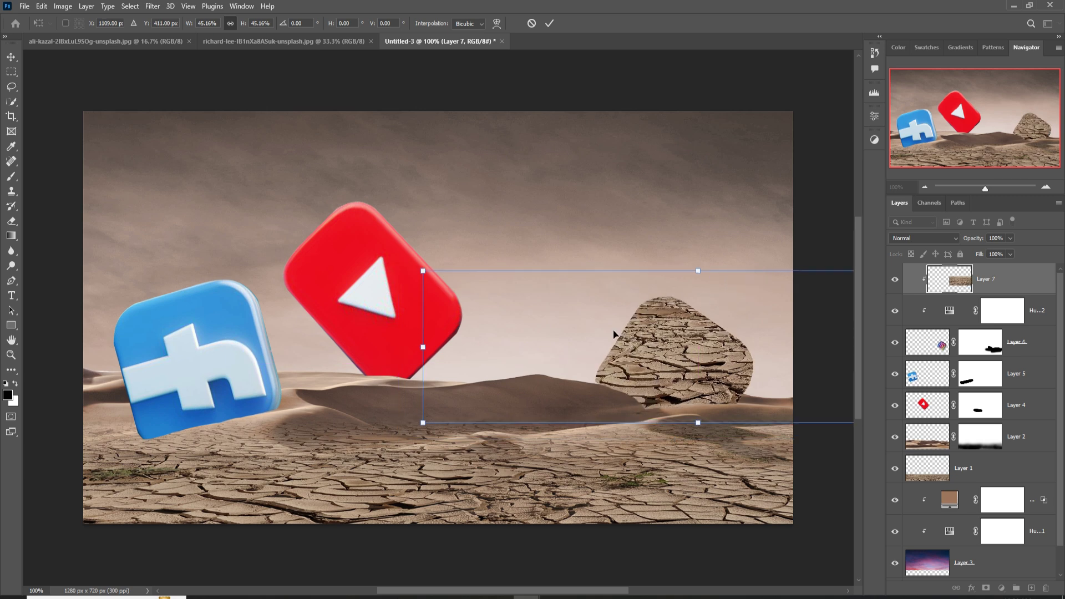
left_click_drag(430, 354, 488, 350)
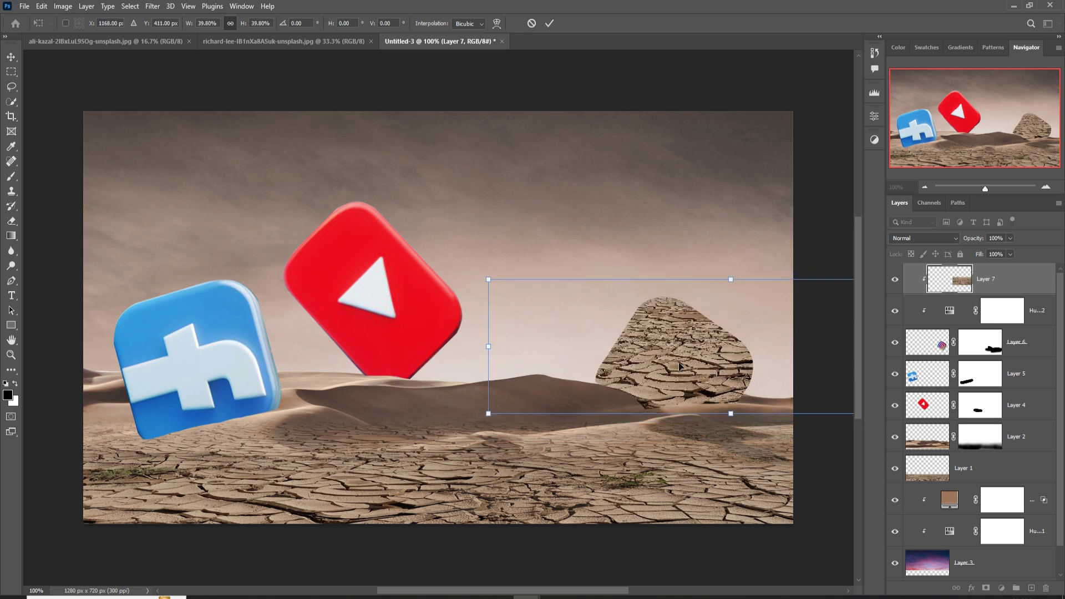
left_click_drag(697, 353, 673, 353)
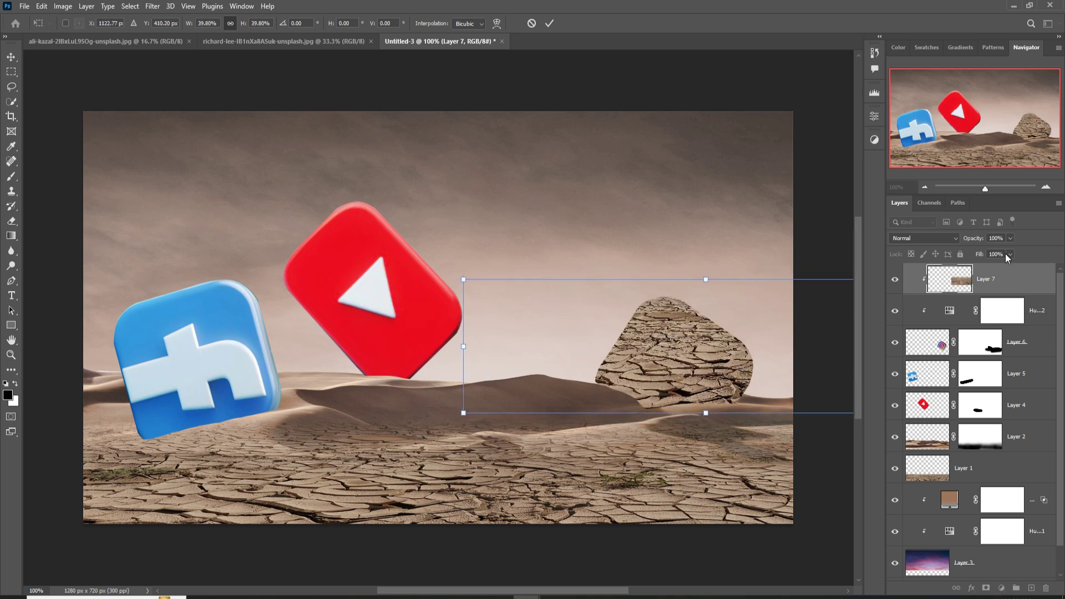
Step: Split the cracked texture's Blend If underlying-layer shadow point to 0 / 119 and set the layer's blend mode to Overlay
left_click(944, 284)
right_click(956, 281)
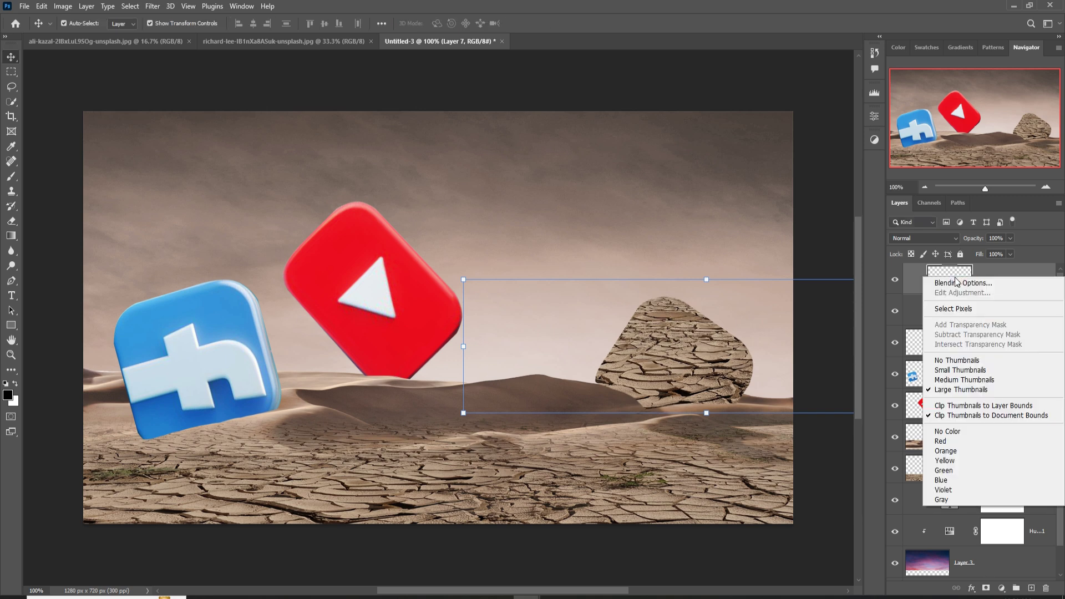
left_click(957, 283)
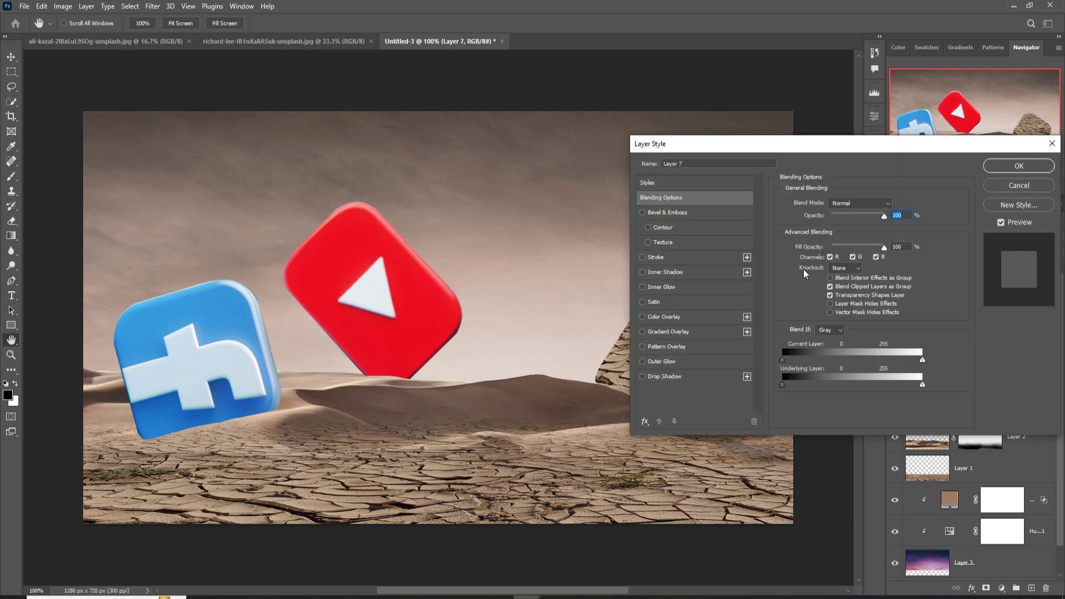
left_click_drag(814, 149, 328, 176)
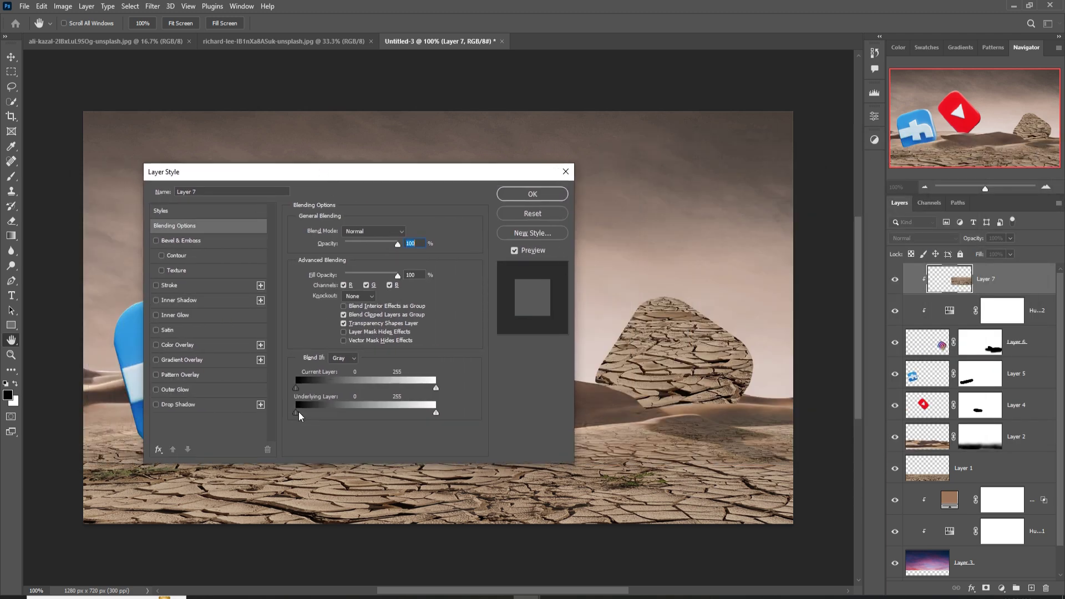
left_click_drag(314, 413, 362, 411)
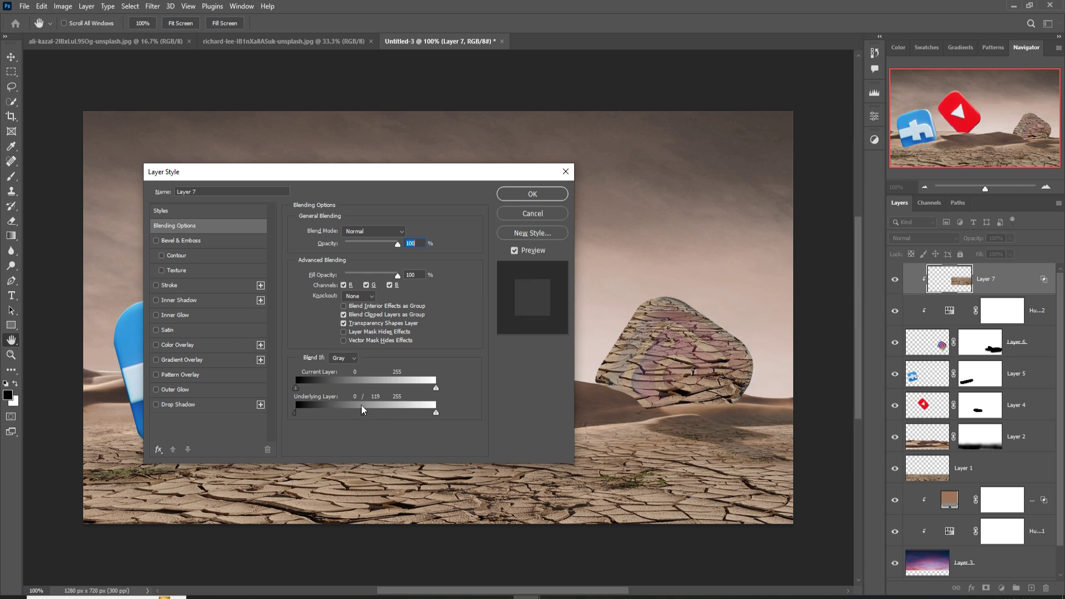
left_click(532, 194)
left_click(956, 238)
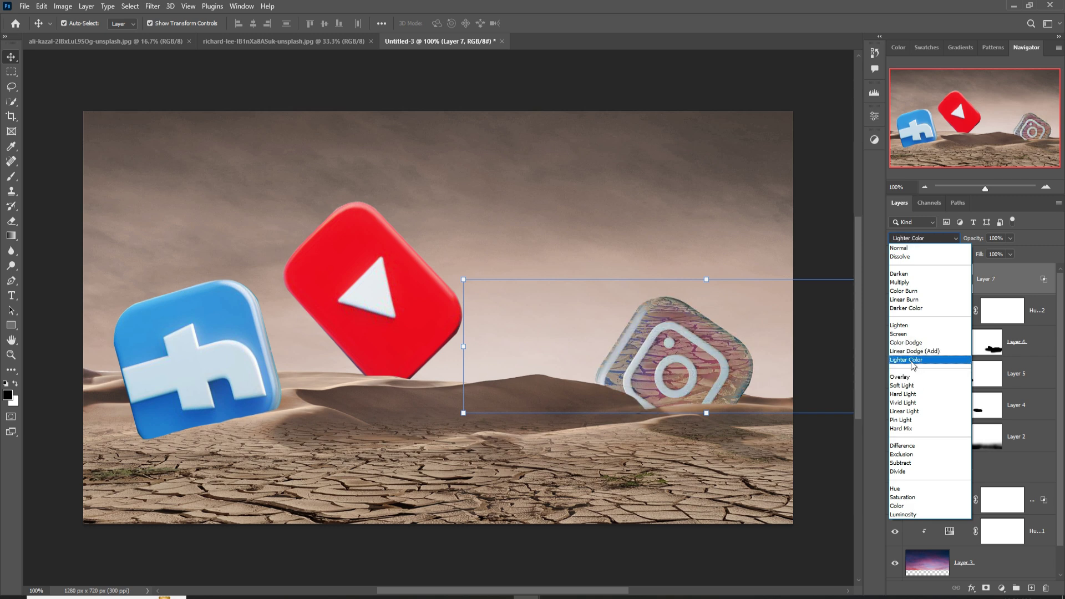
left_click(911, 377)
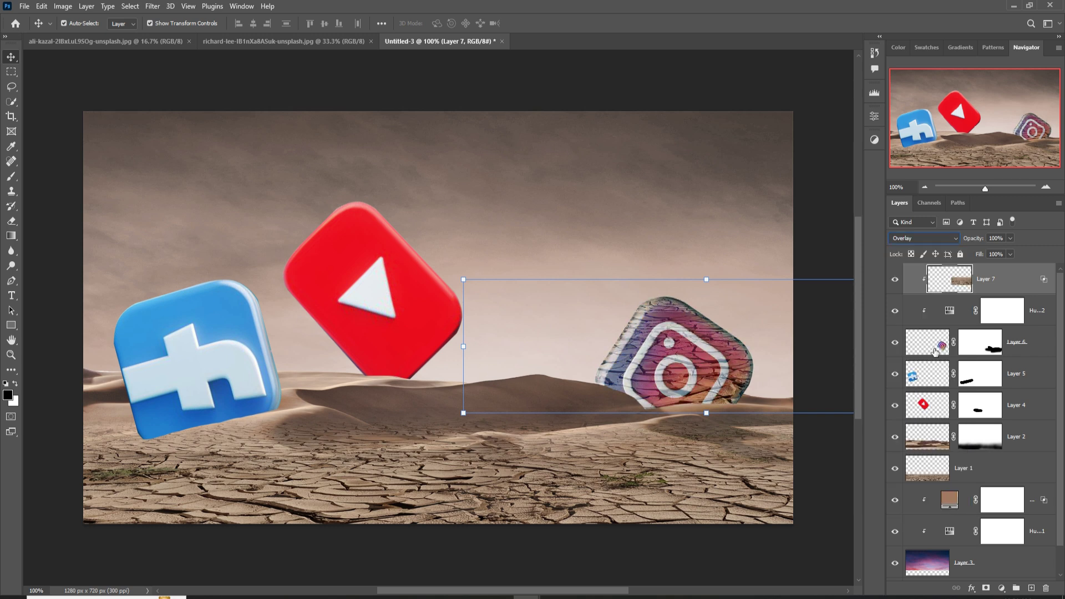
Step: Lower the saturation further in the Hue/Saturation adjustment clipped to the Instagram icon until its colors are nearly gone
left_click(949, 346)
double_click(956, 316)
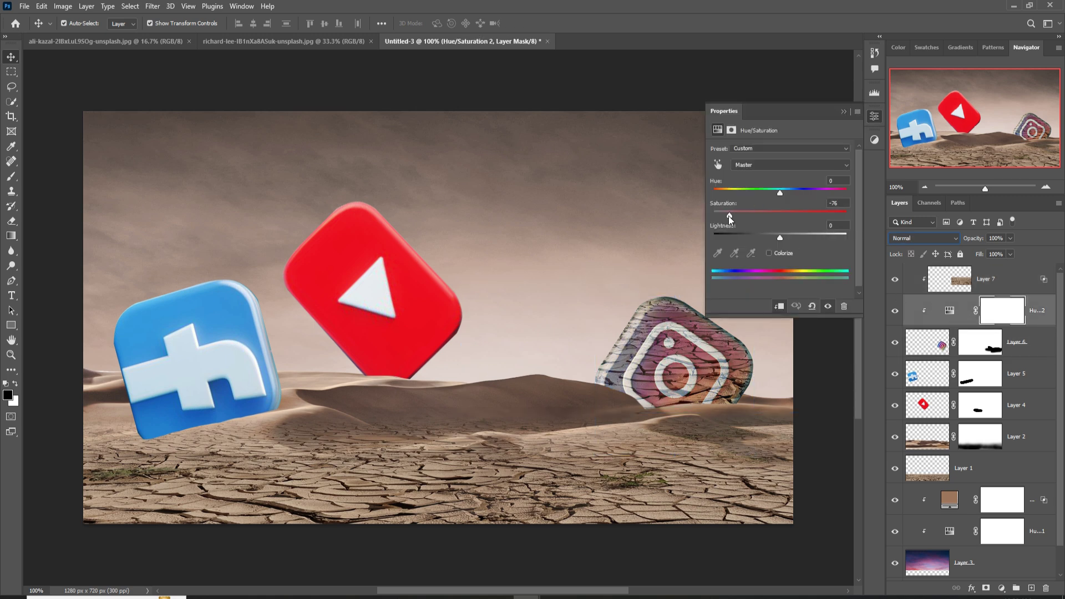
left_click_drag(719, 218, 718, 217)
left_click(843, 112)
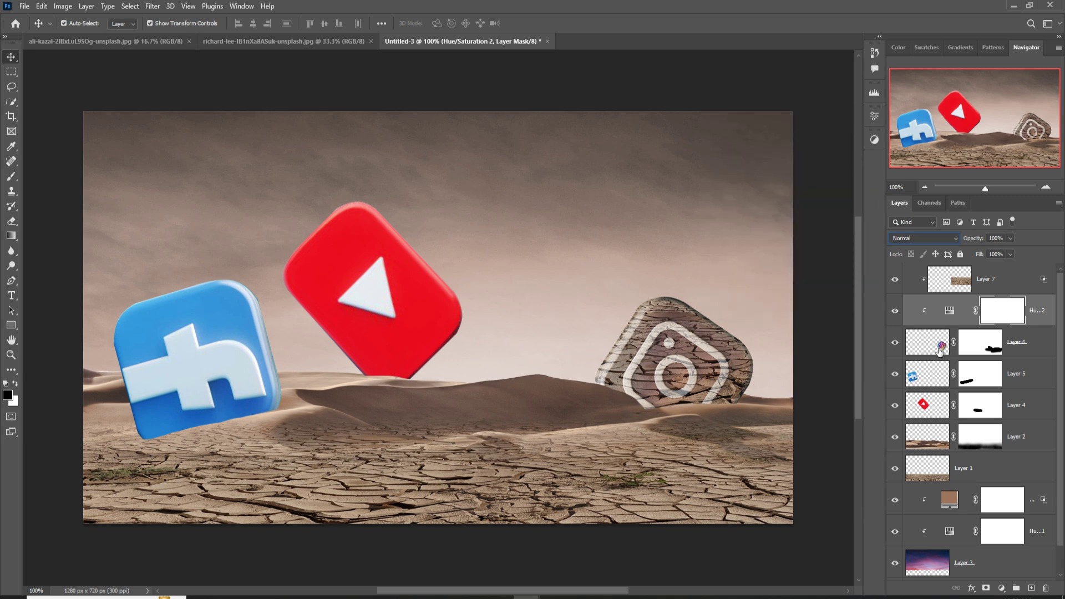
Step: Set the Instagram texture layer's Blend If underlying-layer shadow split to 0 / 29
left_click(969, 284)
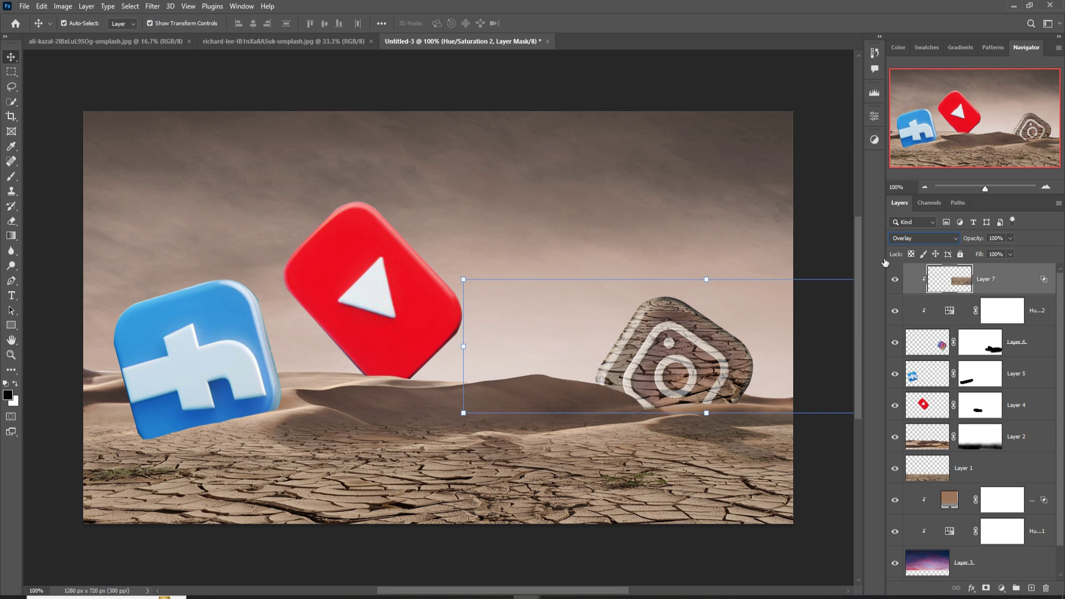
double_click(964, 284)
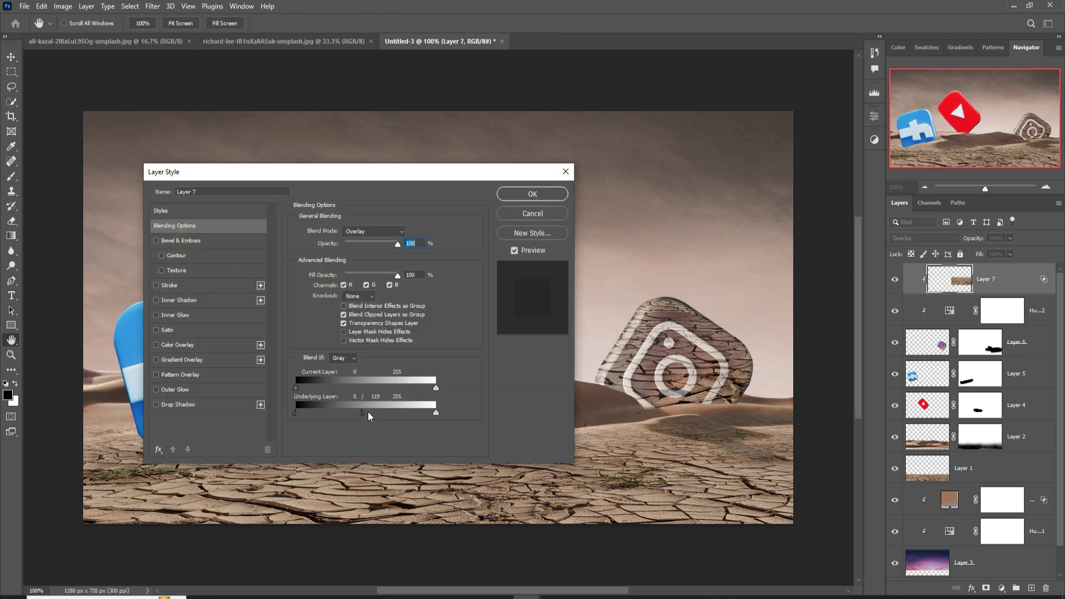
left_click_drag(363, 413, 308, 414)
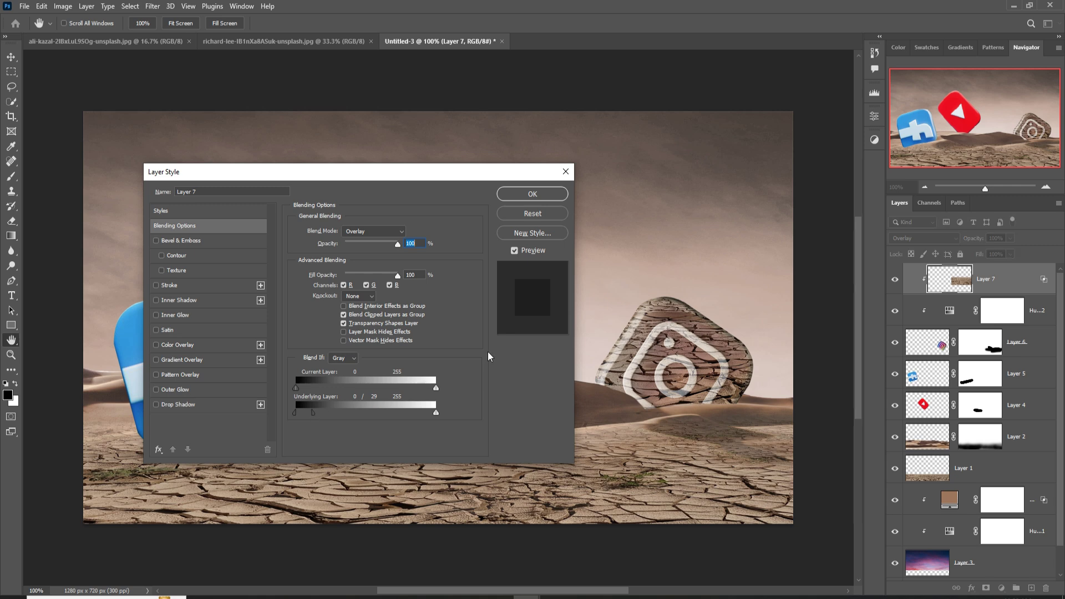
left_click(532, 193)
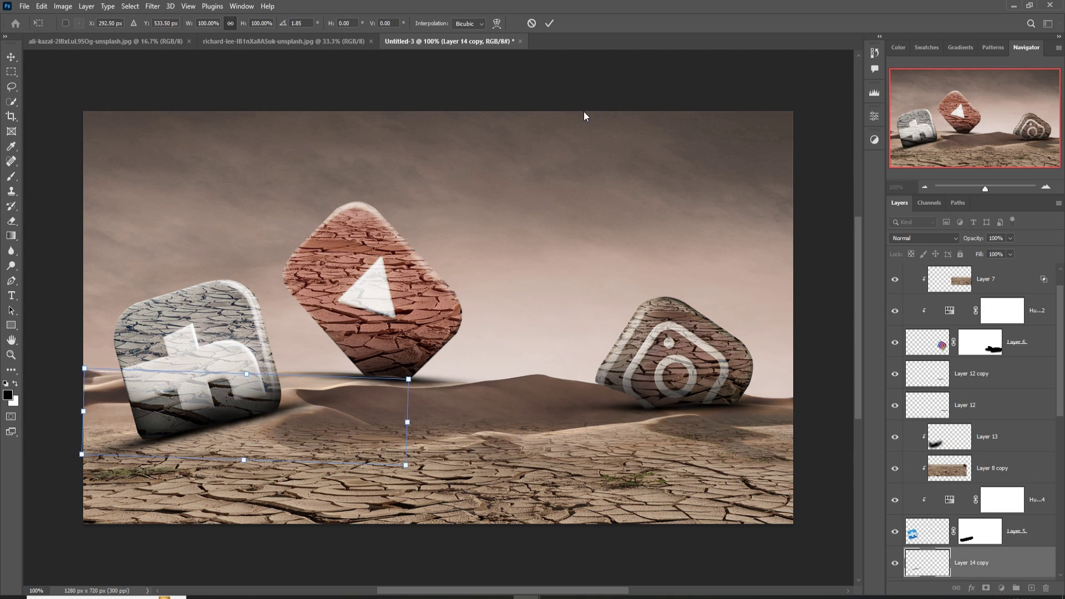
Step: Apply the 1.85° rotation to the shadow copy beneath the Facebook icon and add an empty layer above the dune layer
key("Return")
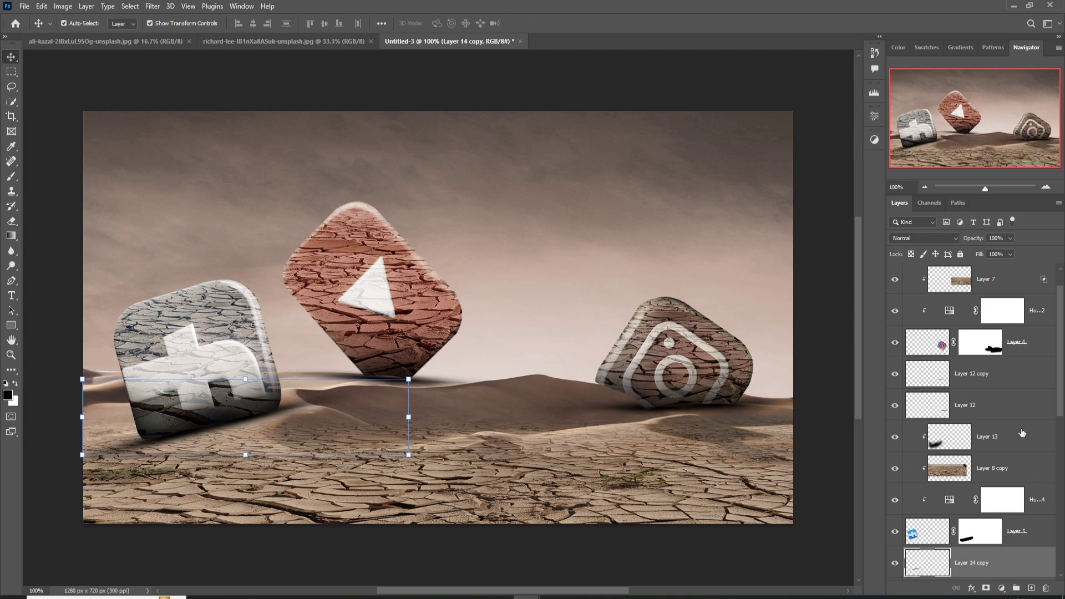
scroll(1042, 439, "down", 8)
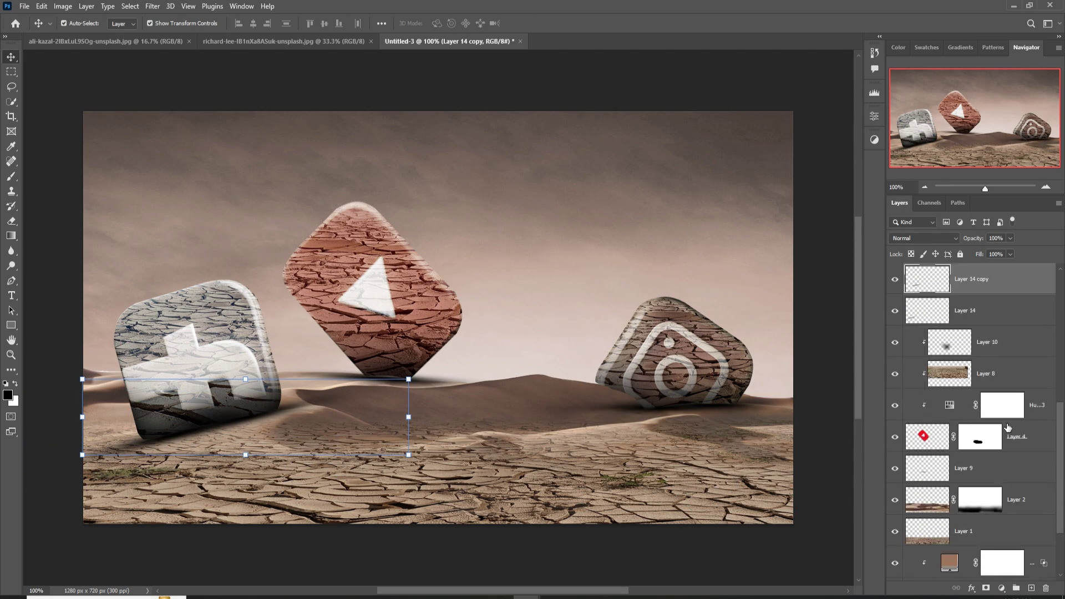
left_click(1033, 447)
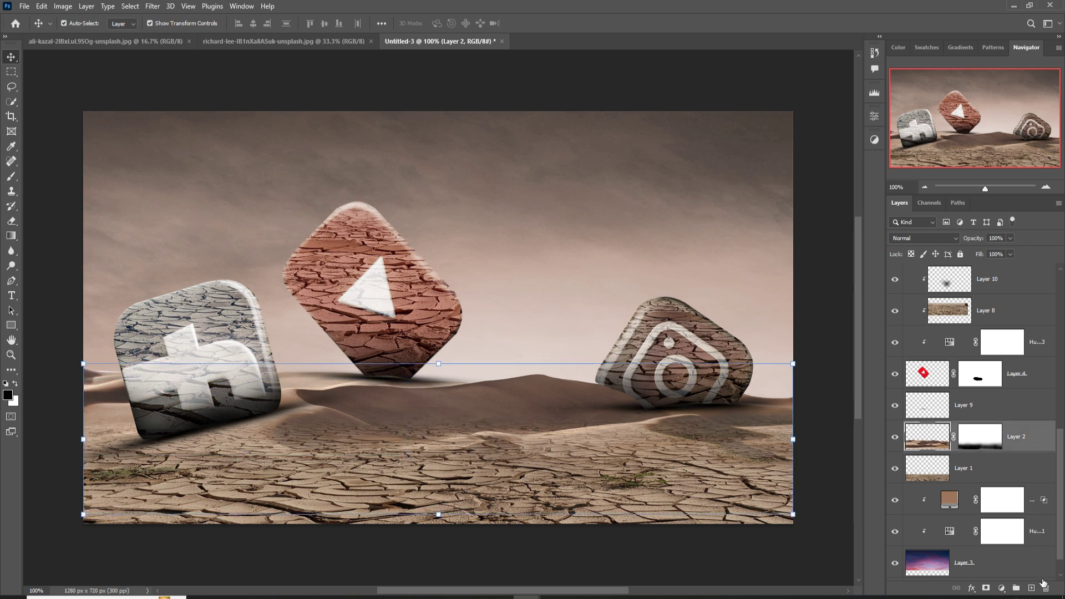
left_click(1031, 588)
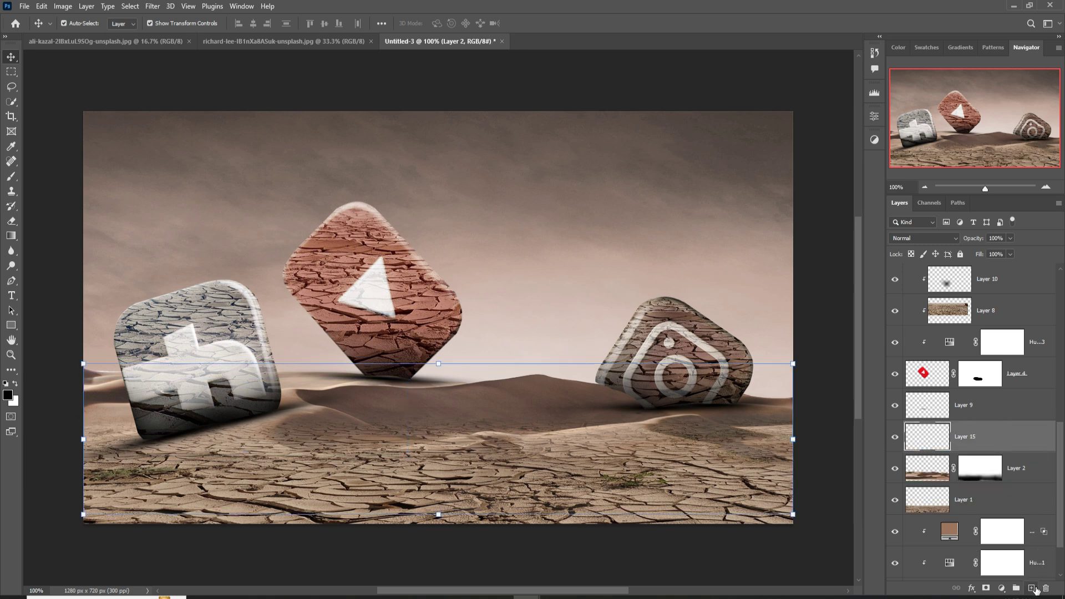
Step: Darken the lower and outer edges of the scene on the new layer with a 500 px soft black brush at 16% opacity
left_click(16, 177)
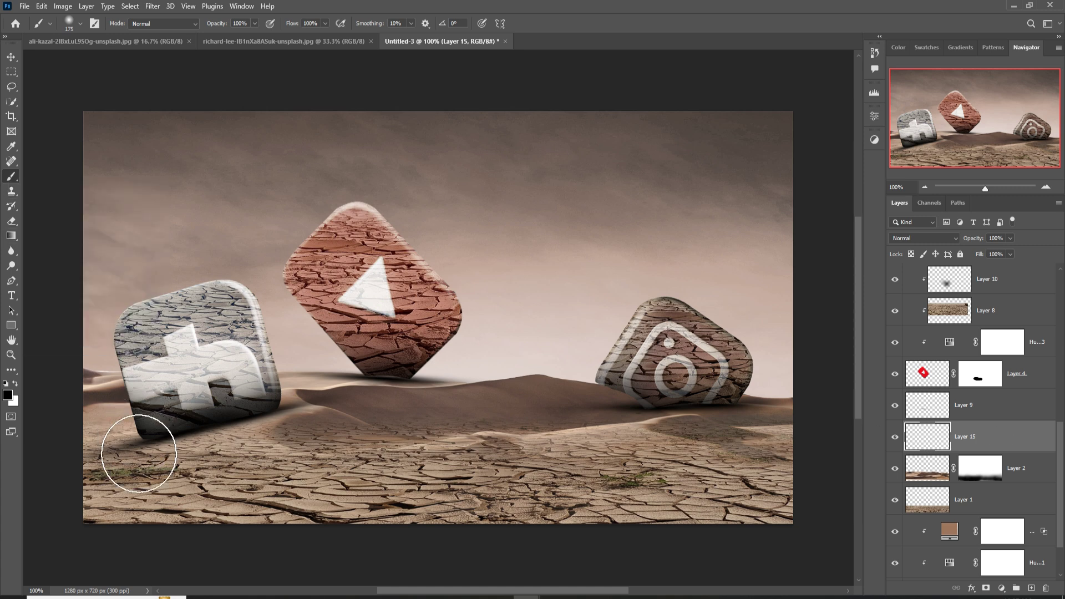
key("bracketright")
key("bracketright")
key("bracketright")
key("bracketright")
key("bracketright")
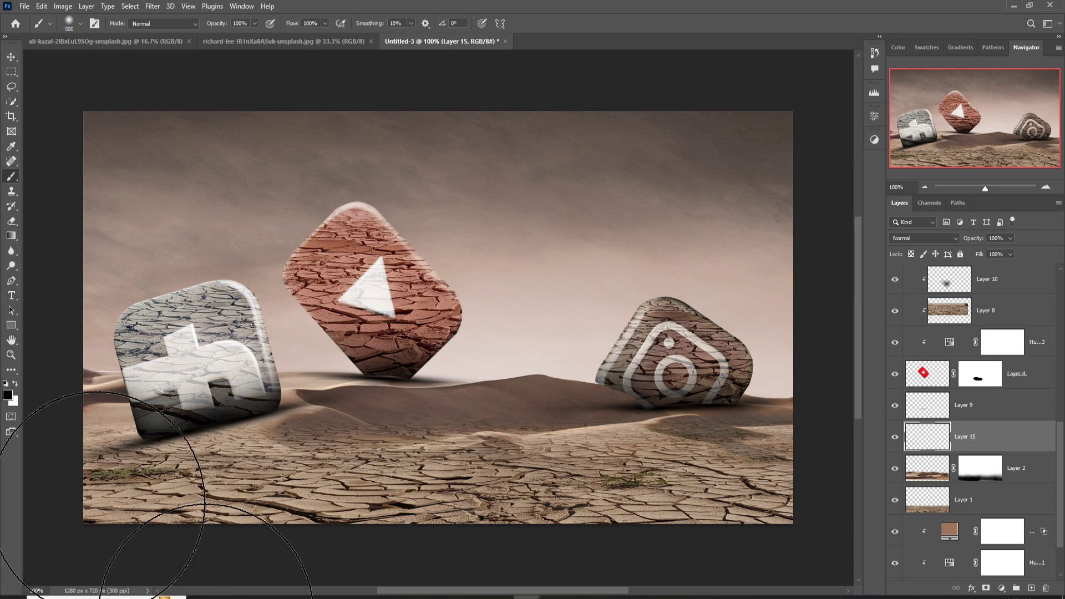
left_click(255, 24)
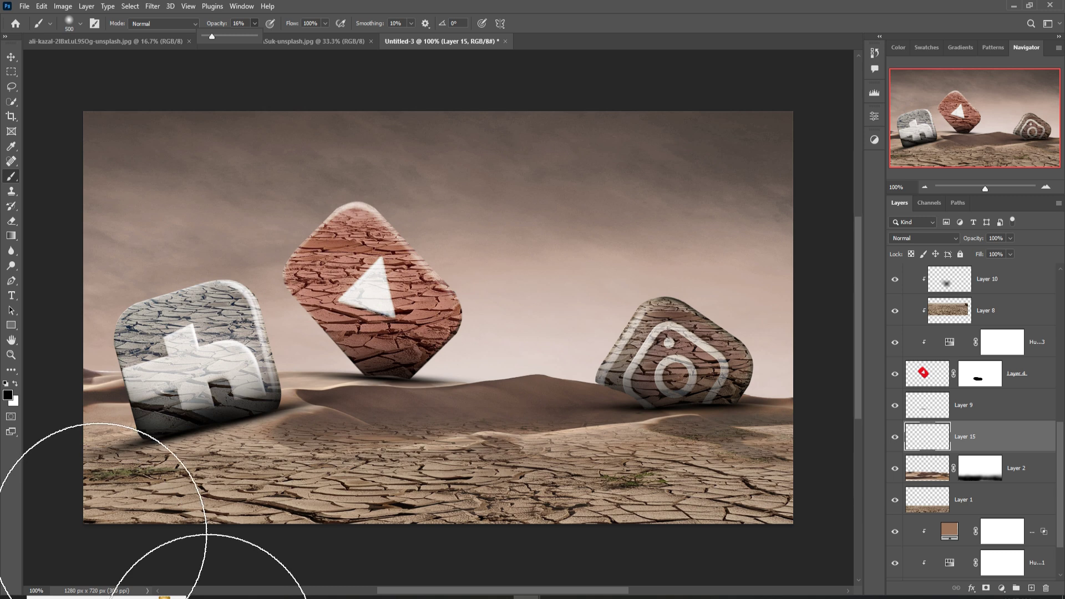
key("ctrl+minus")
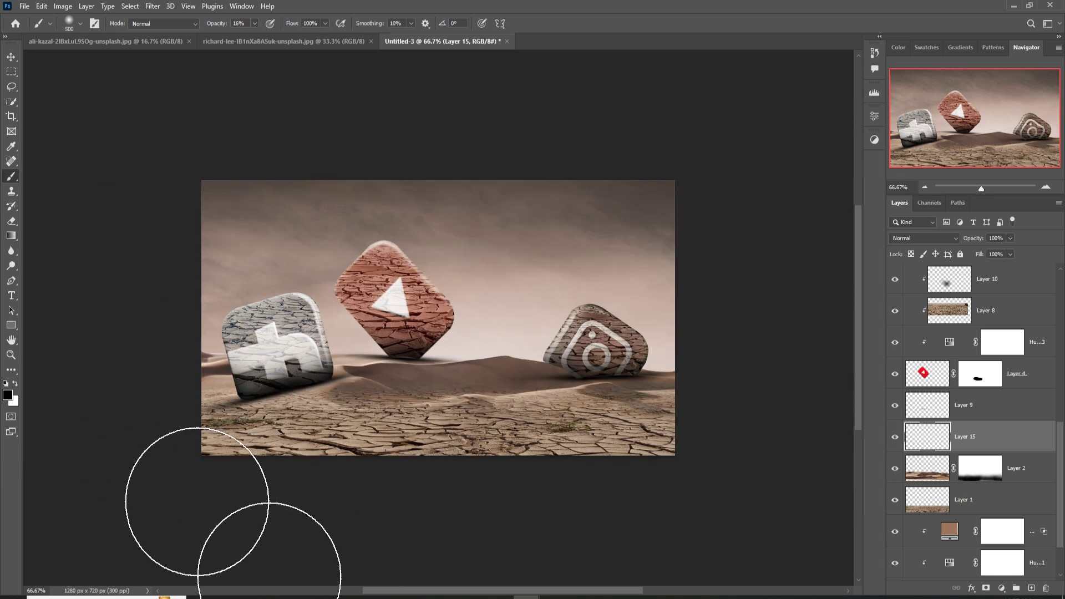
mouse_move(196, 453)
left_mouse_down()
mouse_move(197, 430)
mouse_move(159, 373)
mouse_move(161, 400)
mouse_move(240, 471)
mouse_move(677, 404)
mouse_move(737, 380)
mouse_move(673, 515)
left_mouse_up()
key("v")
key("ctrl+plus")
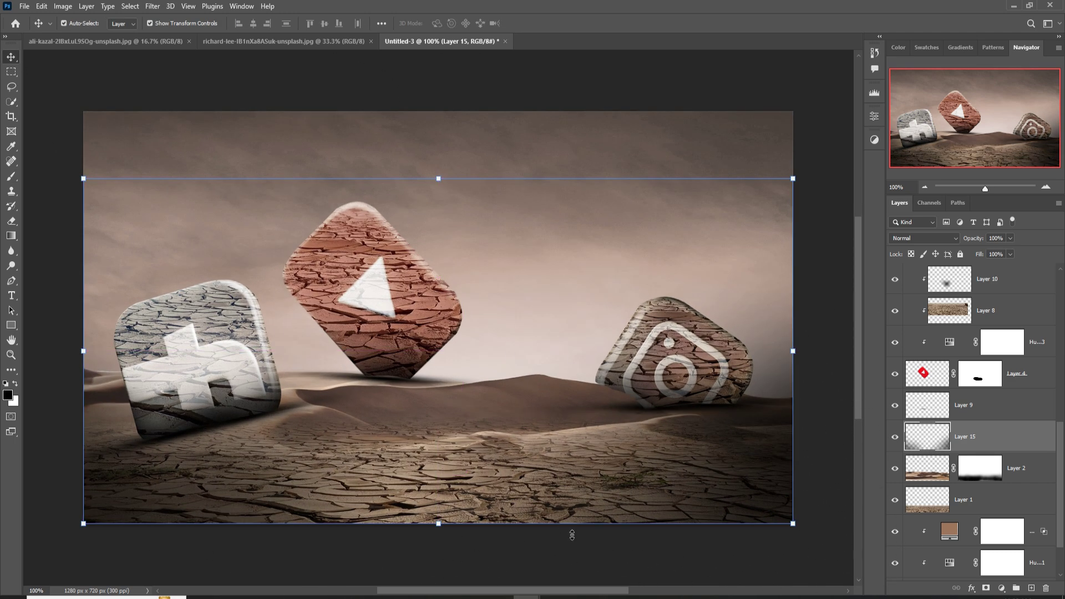
Step: Select the flying crane in its source photo using automatic subject selection
left_click(260, 36)
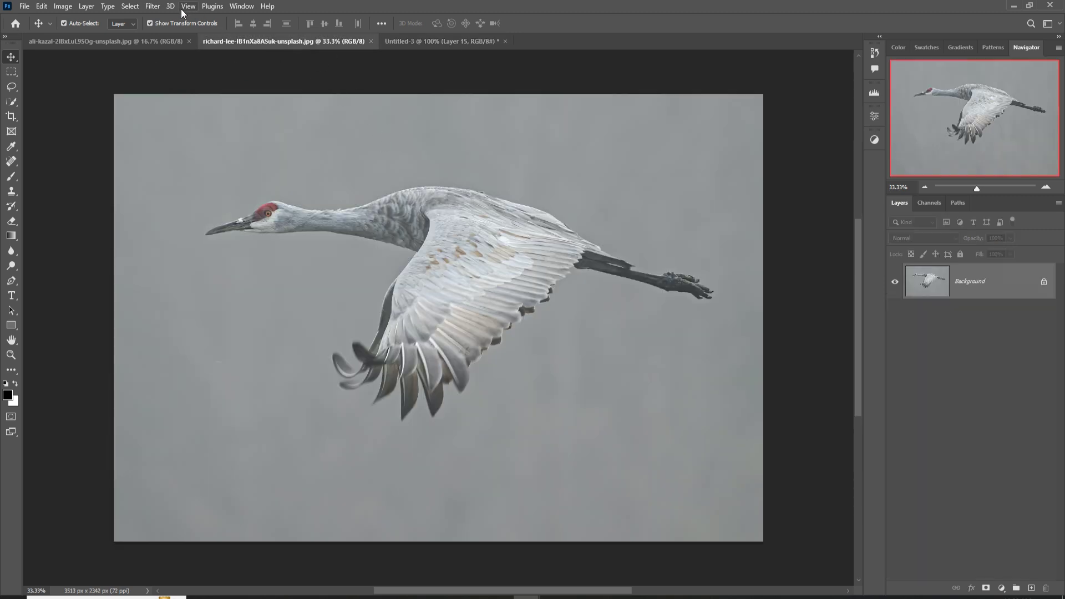
left_click(130, 6)
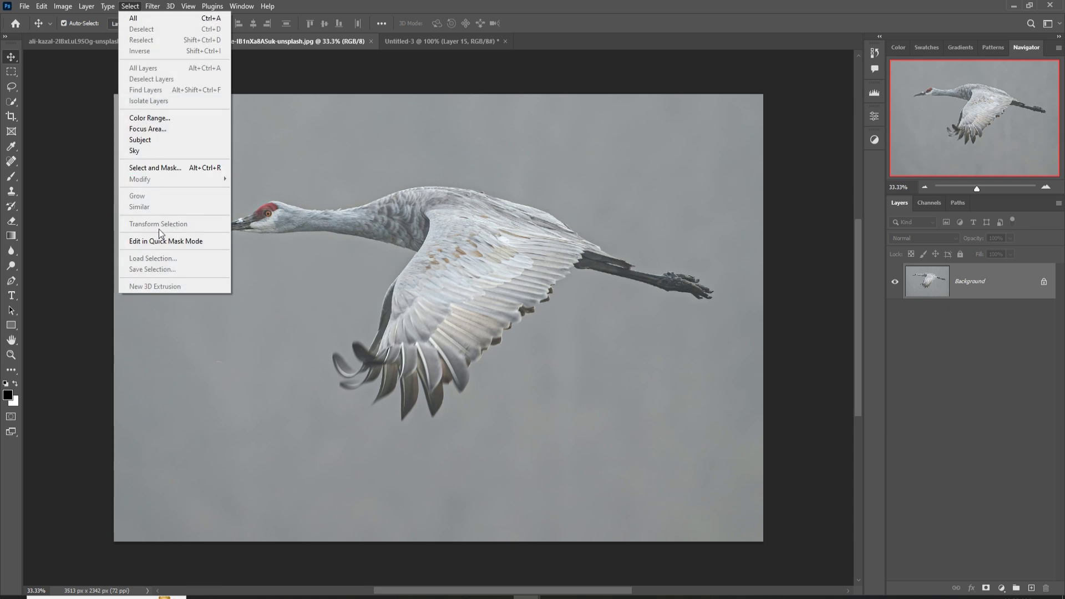
left_click(149, 140)
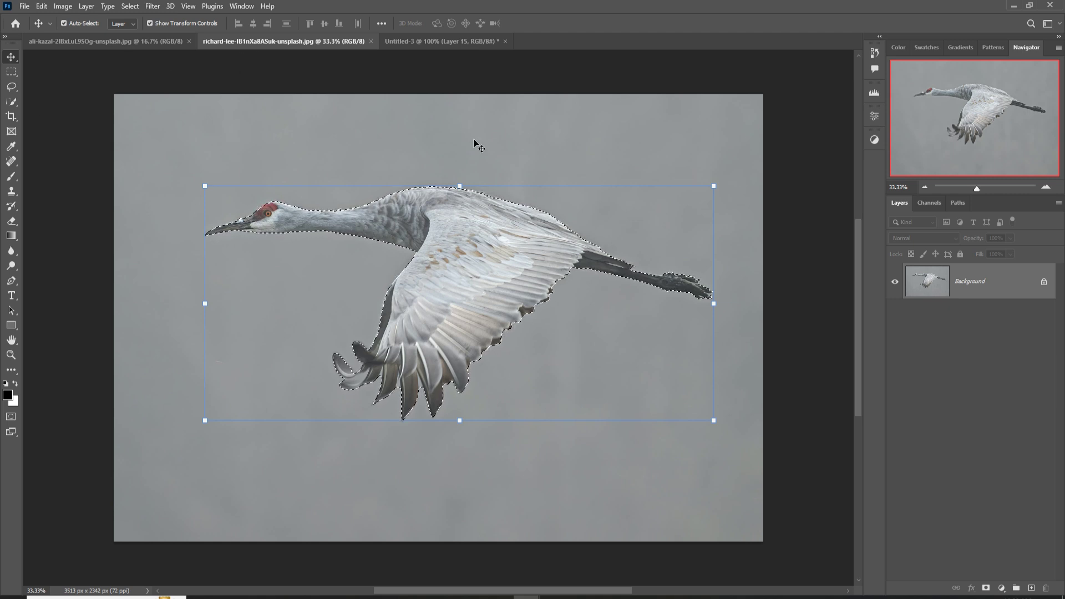
Step: Copy the selected crane onto its own layer and hide the background photo
key("ctrl")
key("ctrl+j")
left_click(894, 317)
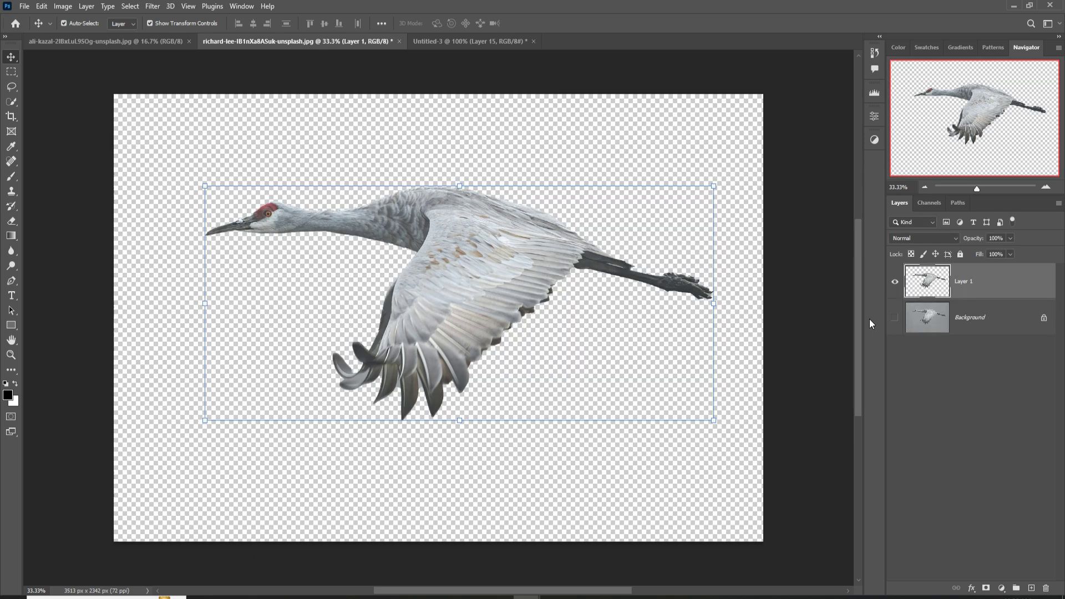
Step: Place the crane cutout in the composite's sky between the YouTube and Instagram icons and clip a Curves adjustment to it
left_click(10, 87)
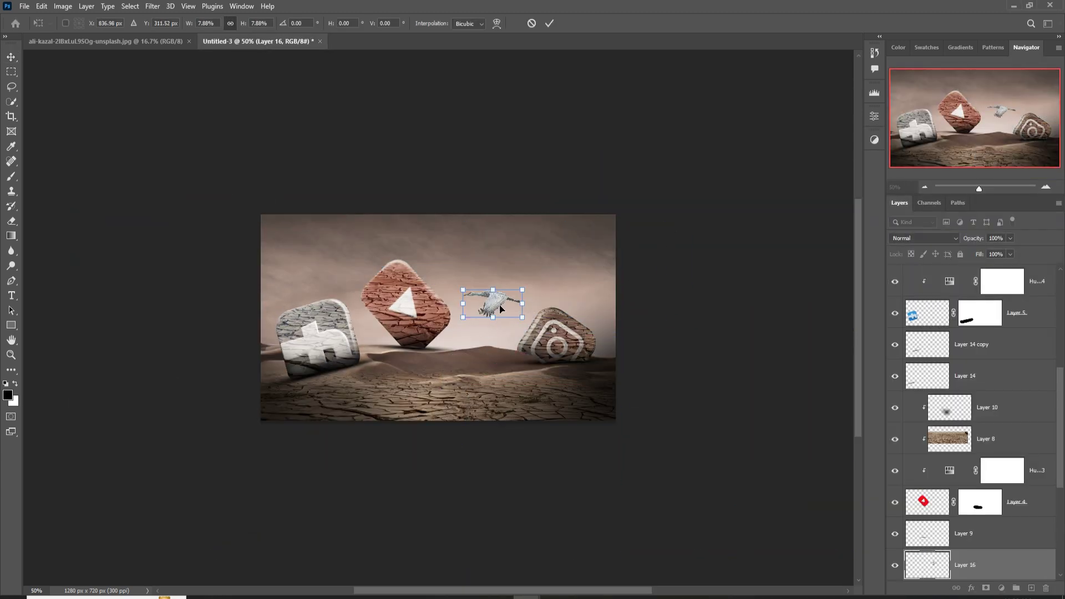
left_click_drag(487, 302, 480, 271)
key("Return")
right_click(966, 564)
left_click(930, 157)
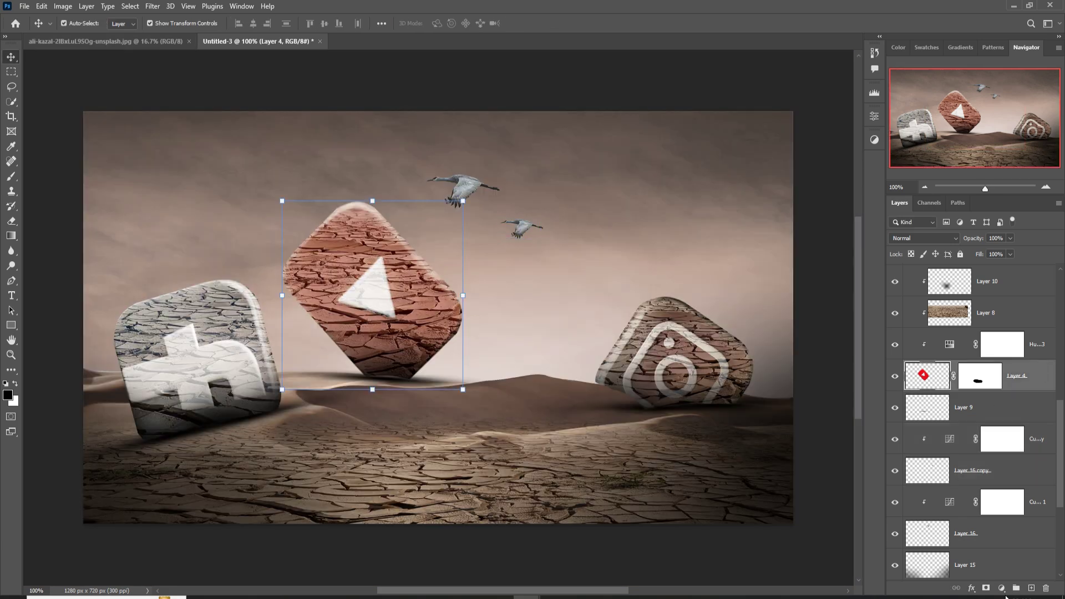
Step: Darken the YouTube icon with a clipped Curves adjustment, pulling the RGB curve's midtones down
left_click(1001, 588)
left_click_drag(796, 238, 819, 245)
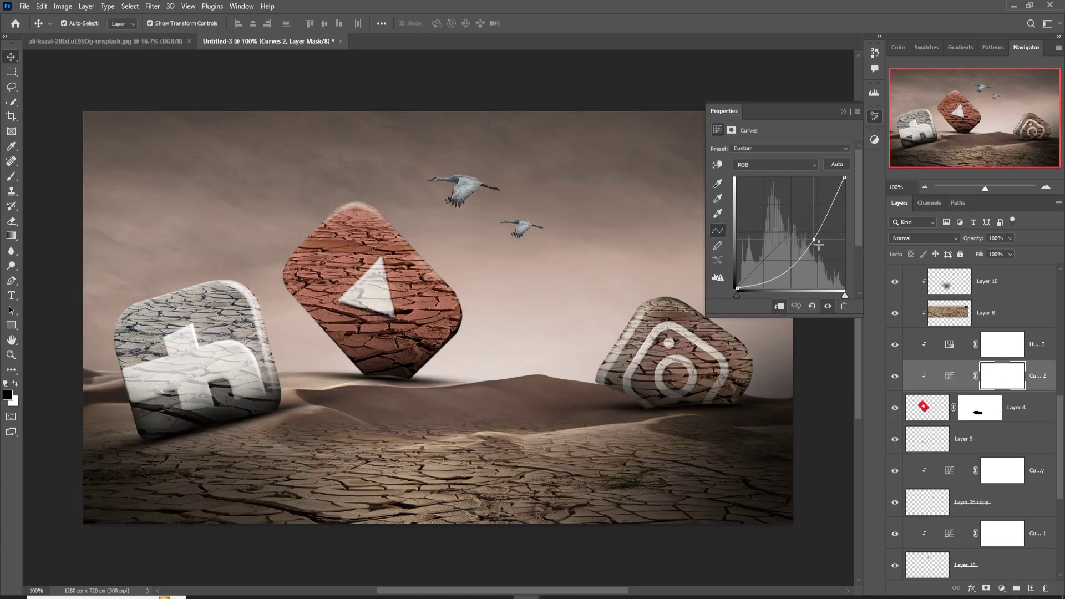
left_click(843, 112)
scroll(908, 462, "down", 3)
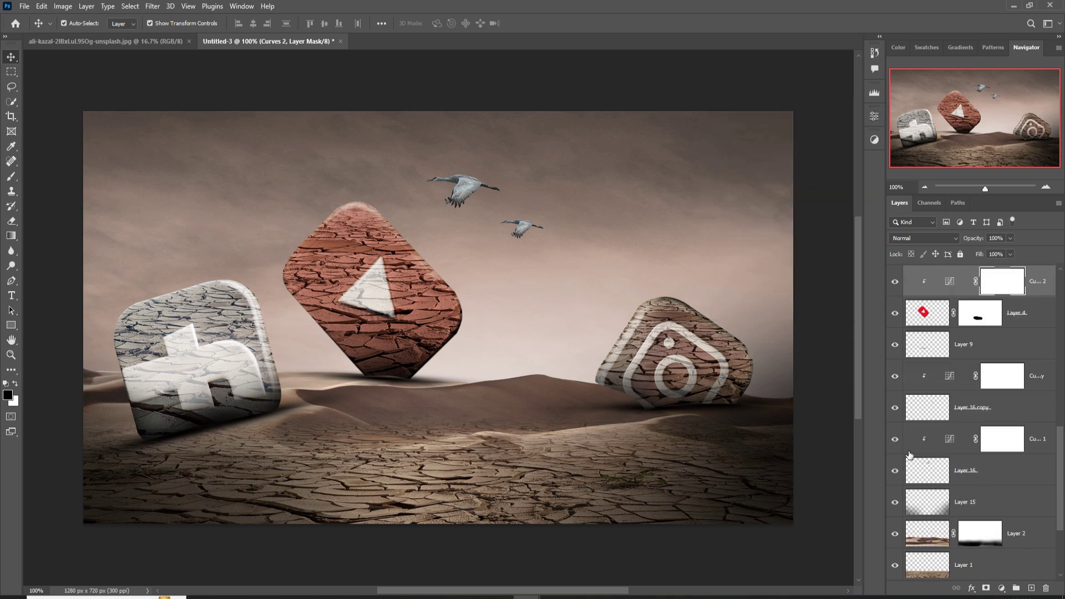
Step: Add clipped Curves adjustments directly above the Facebook and Instagram icon layers
scroll(997, 477, "up", 8)
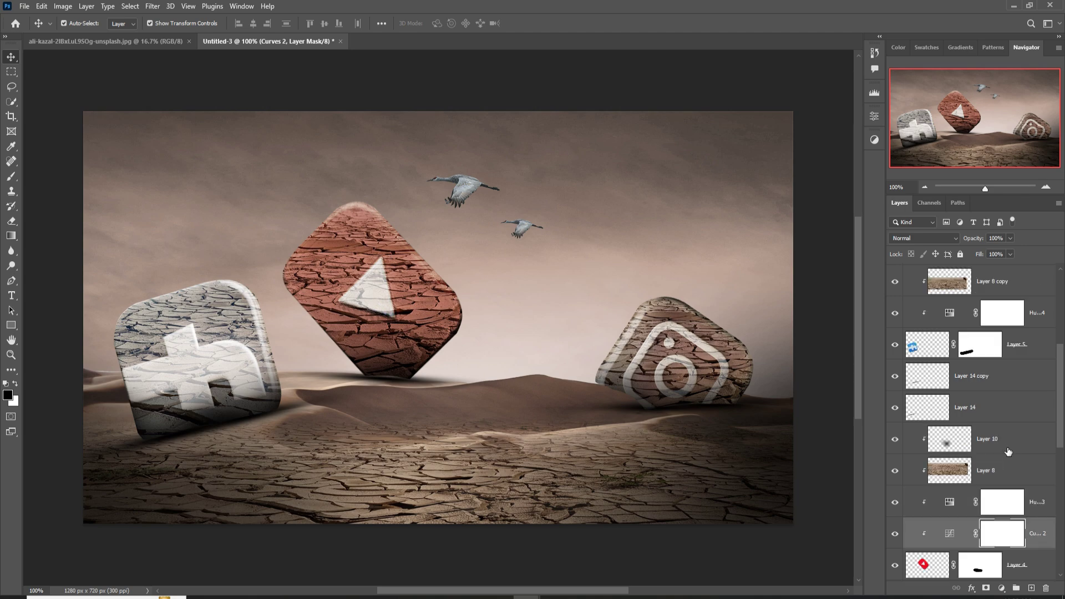
left_click(1006, 352)
scroll(1006, 355, "up", 7)
left_click(950, 533)
left_click(999, 344)
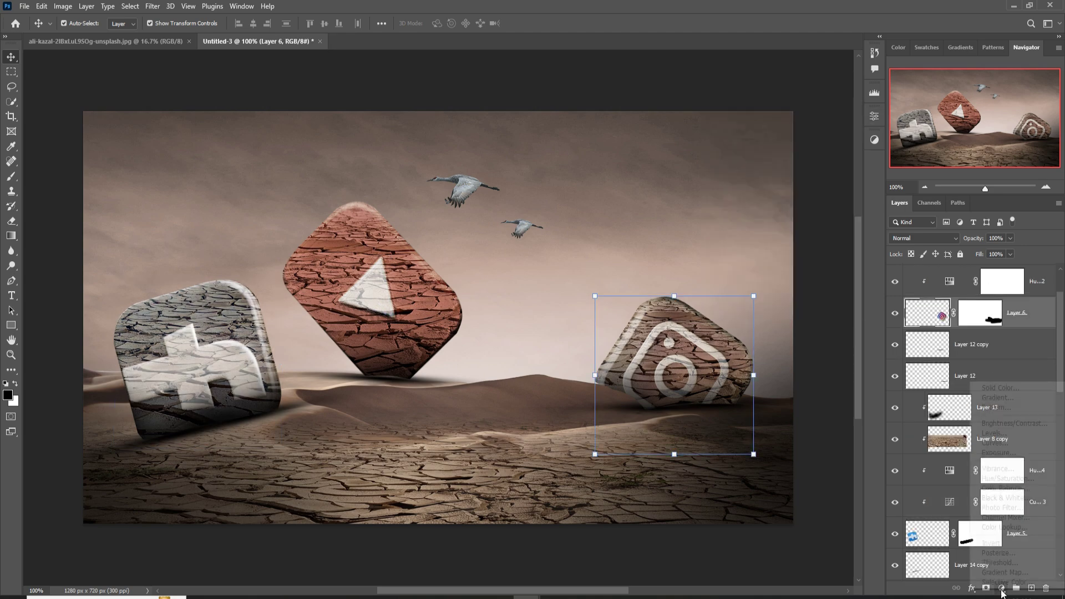
left_click(950, 312)
left_click(843, 116)
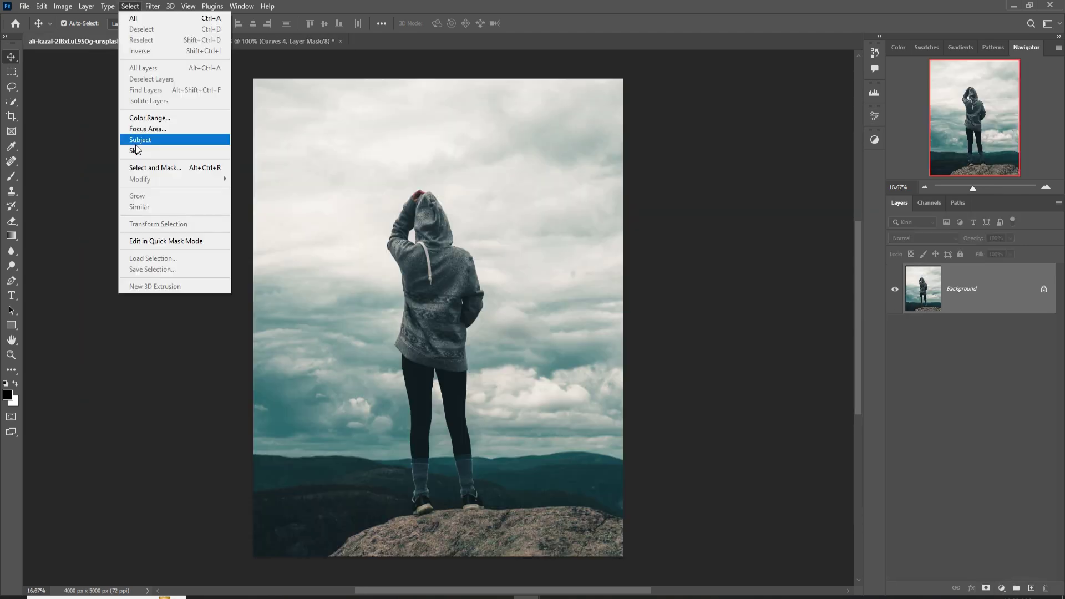
Step: Select the hooded person with automatic subject selection and place the cutout in the composite as an unclipped layer on the foreground ground
left_click(135, 150)
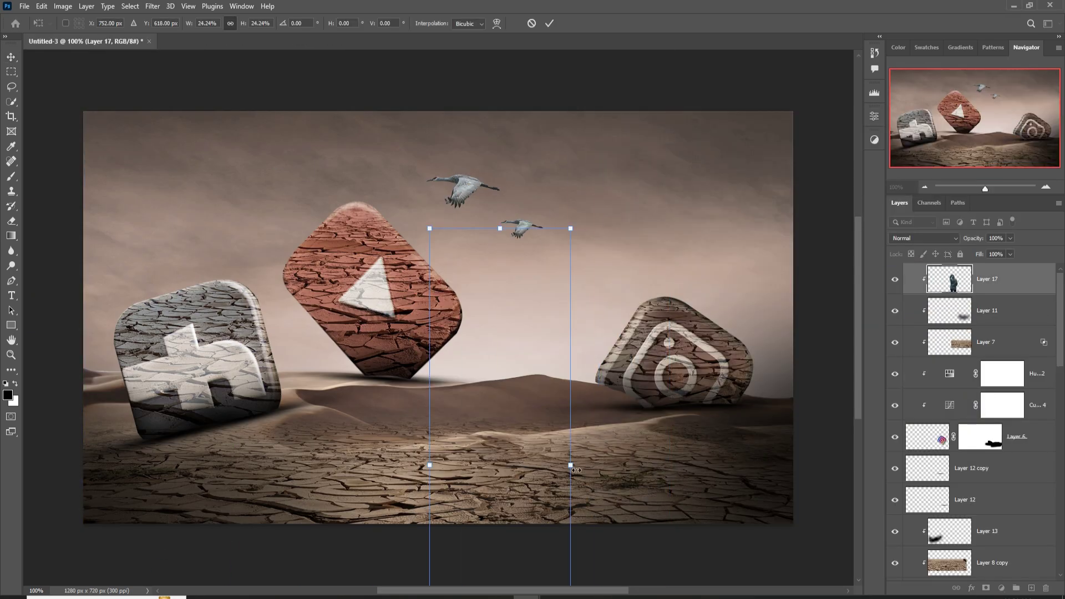
key("ctrl+alt+g")
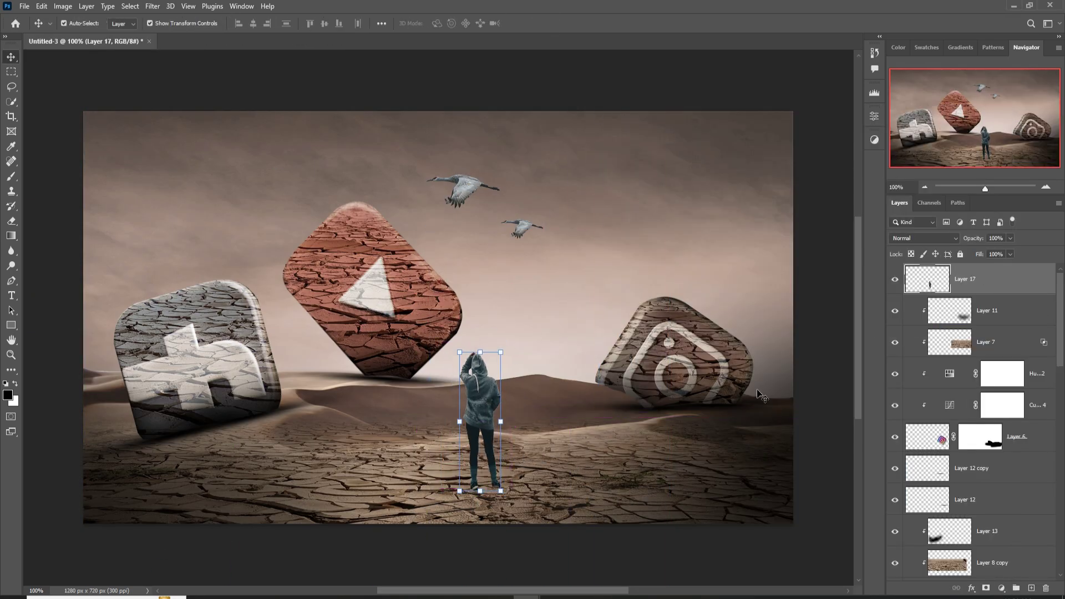
Step: Look through the opened rubble cutout images for debris to put on the icons
left_click(703, 42)
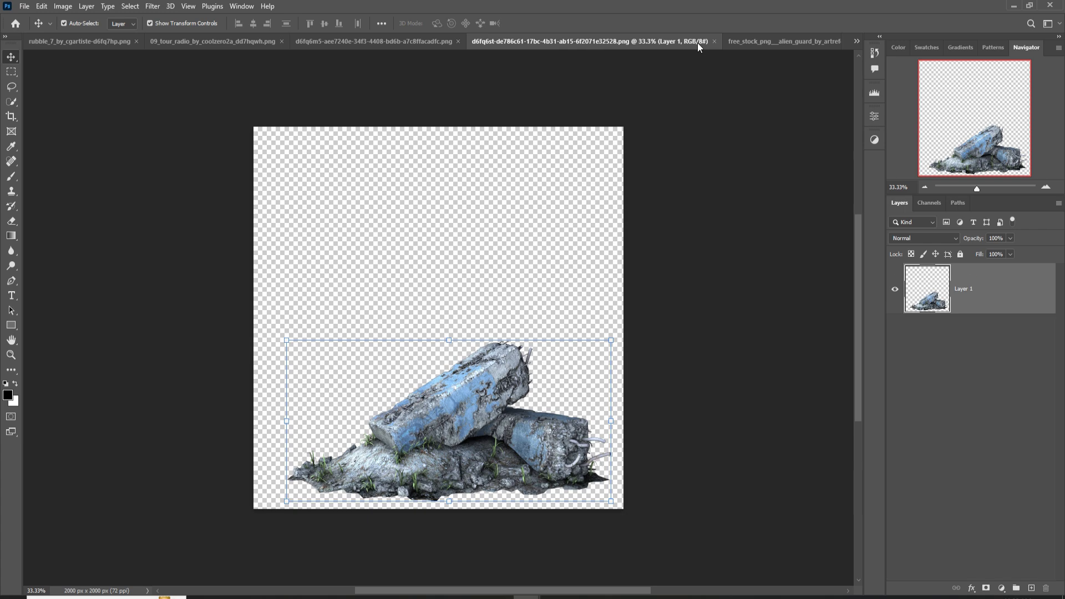
left_click(407, 41)
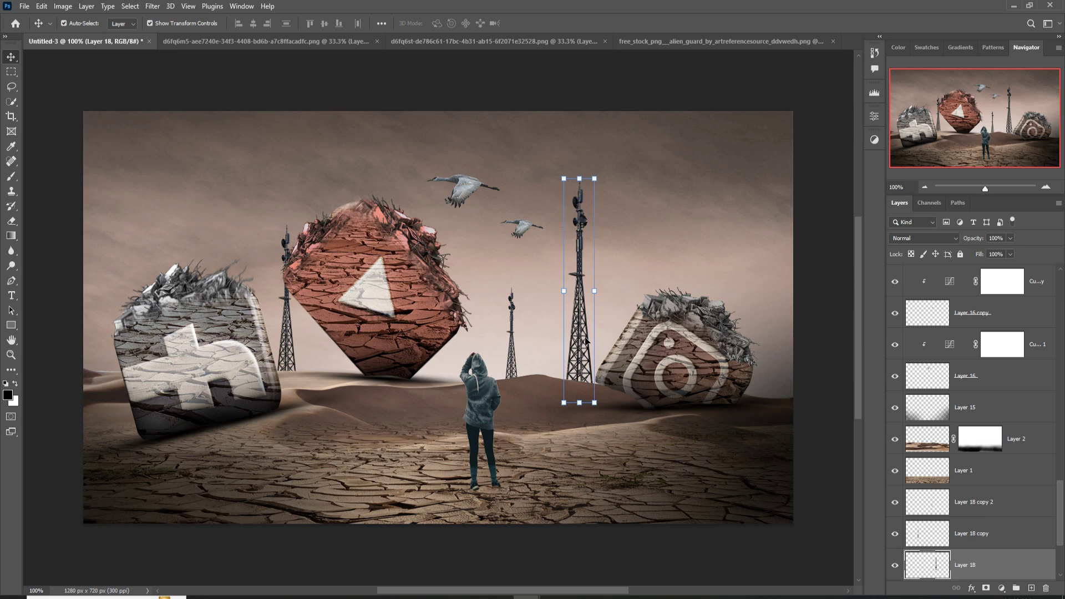
Step: Apply a Gaussian Blur with a 1.0 pixel radius to the tallest radio tower beside the Instagram icon
left_click(154, 6)
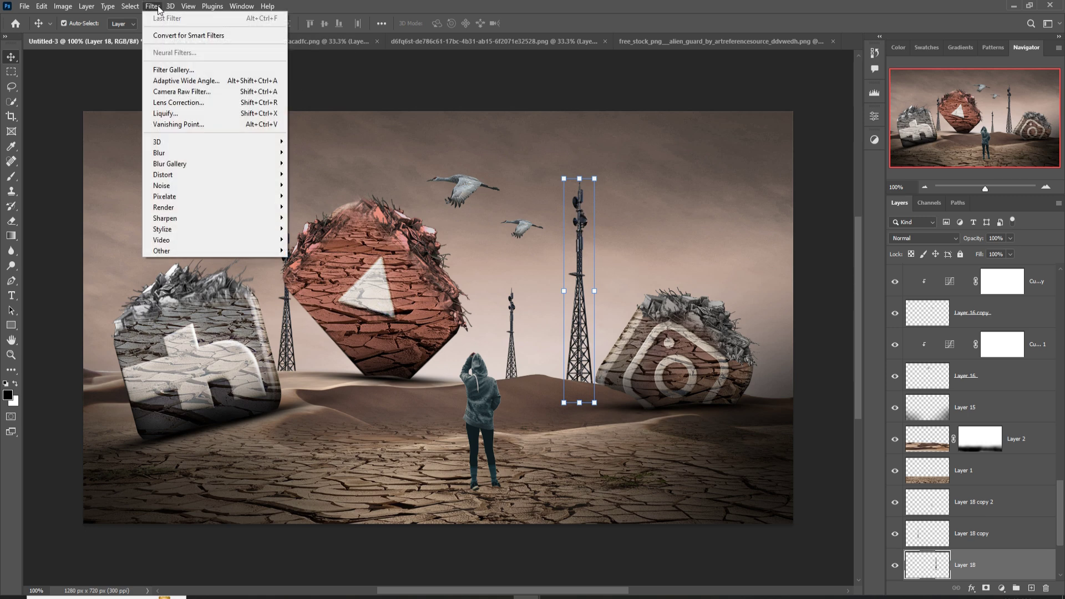
mouse_move(166, 153)
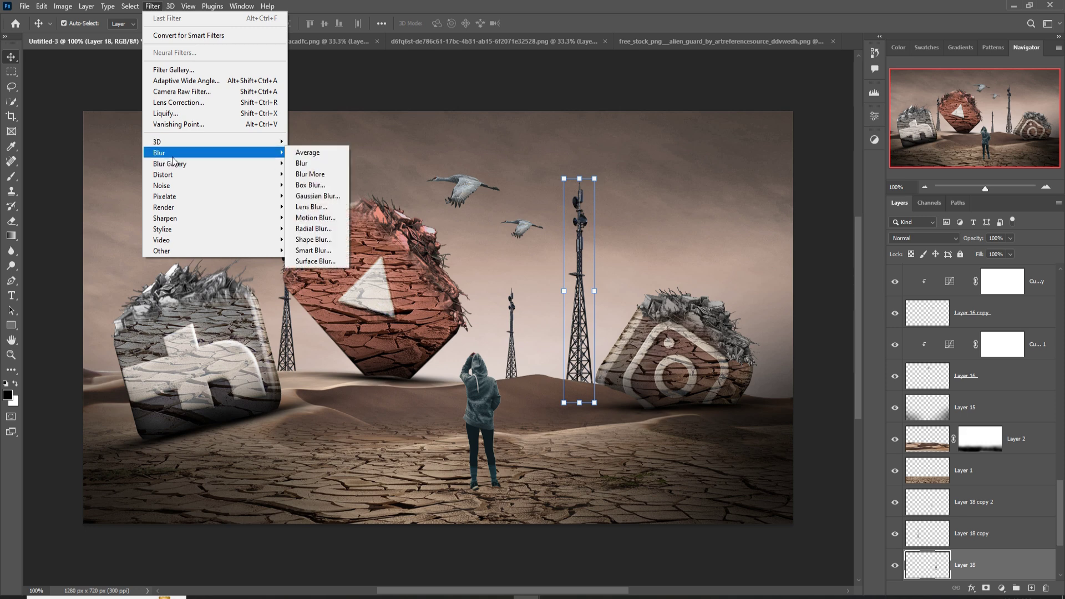
left_click(322, 197)
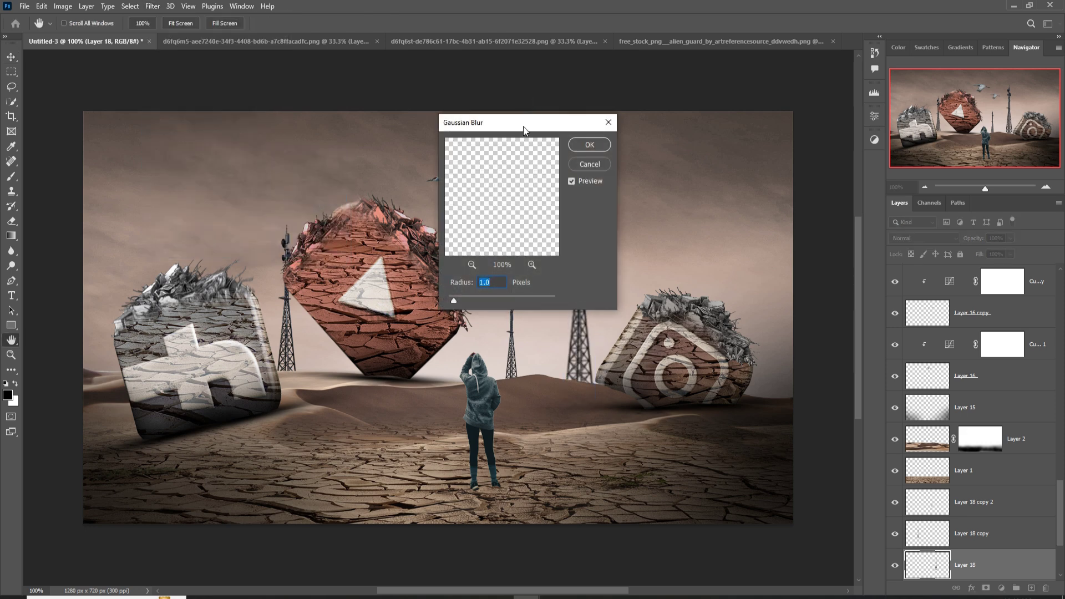
left_click_drag(524, 128, 865, 130)
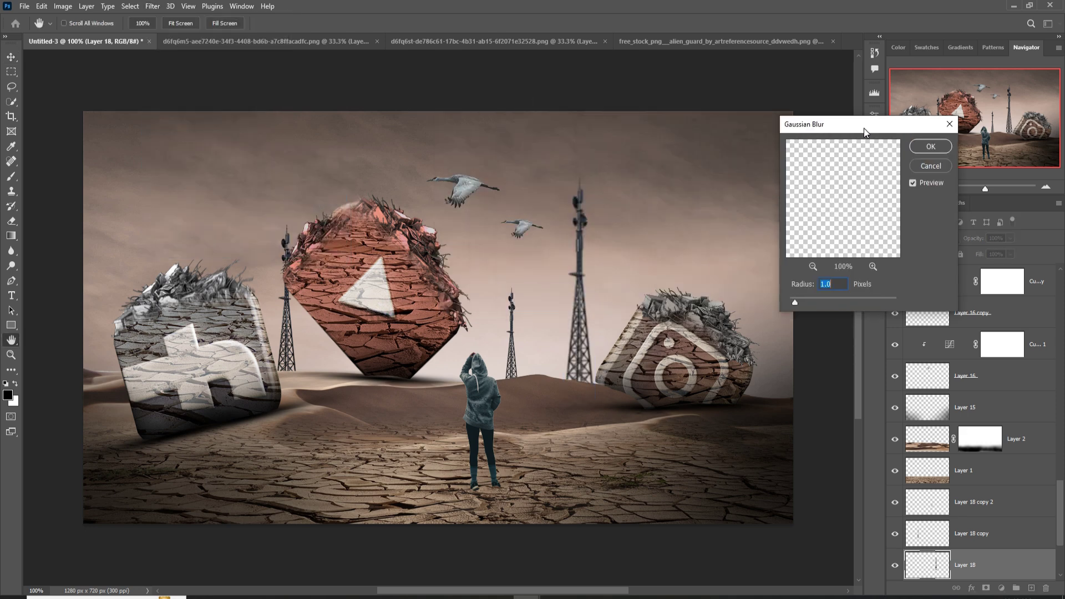
left_click(930, 147)
Step: Blur the radio tower between the Facebook and YouTube icons
left_click(289, 363)
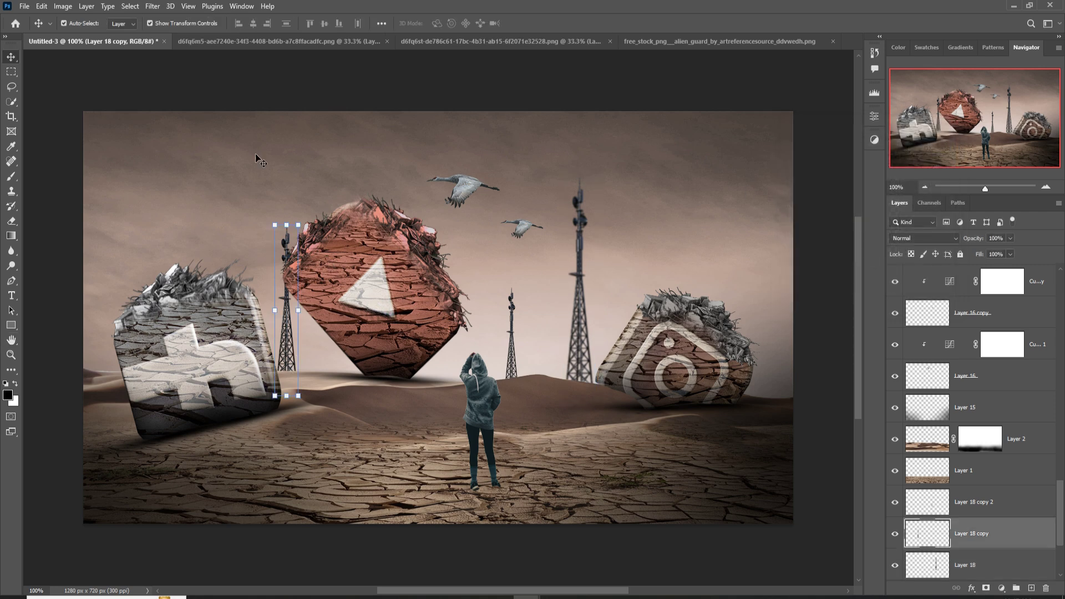
left_click(152, 6)
mouse_move(174, 167)
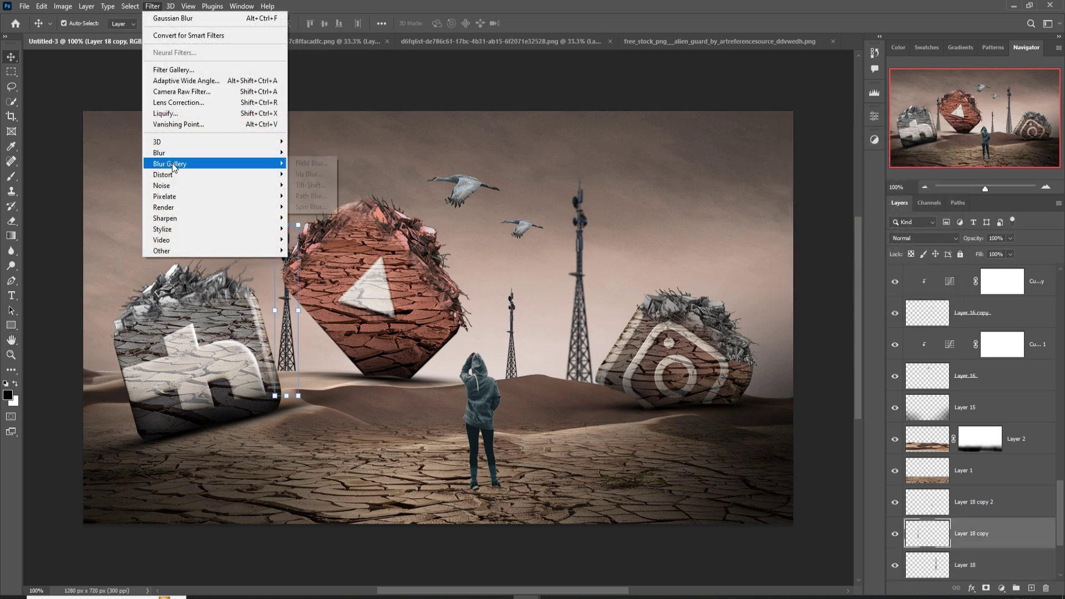
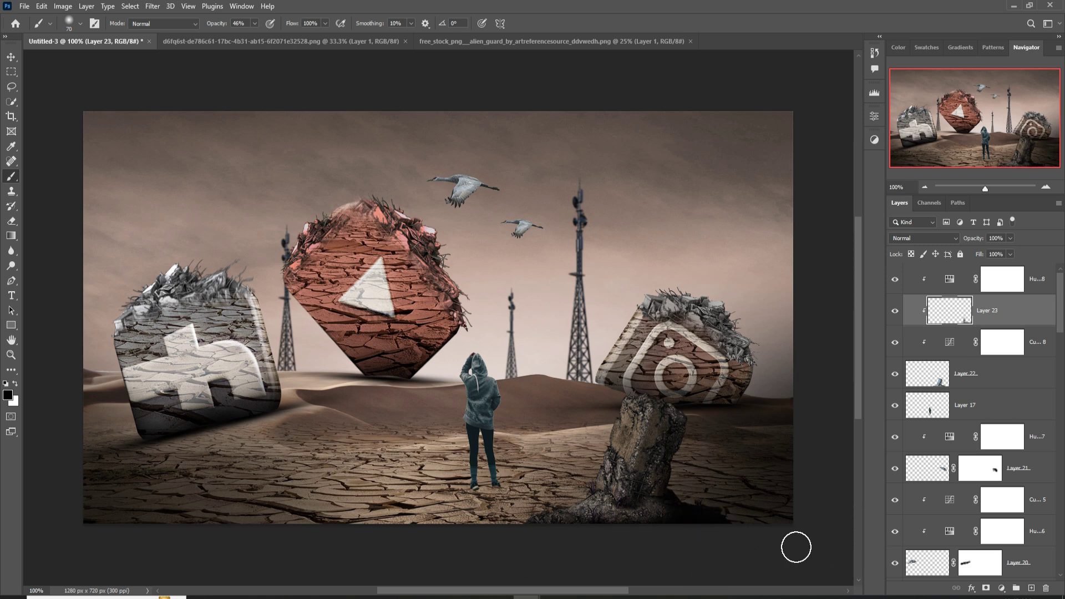
Step: Add an empty layer directly beneath the hooded person's layer
left_click(11, 56)
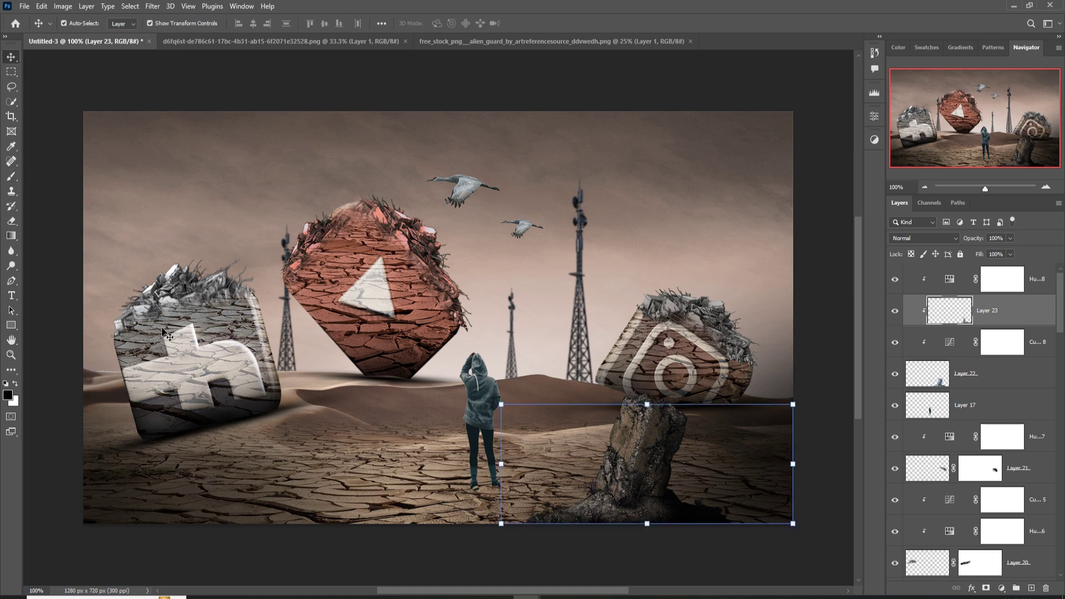
left_click(486, 382)
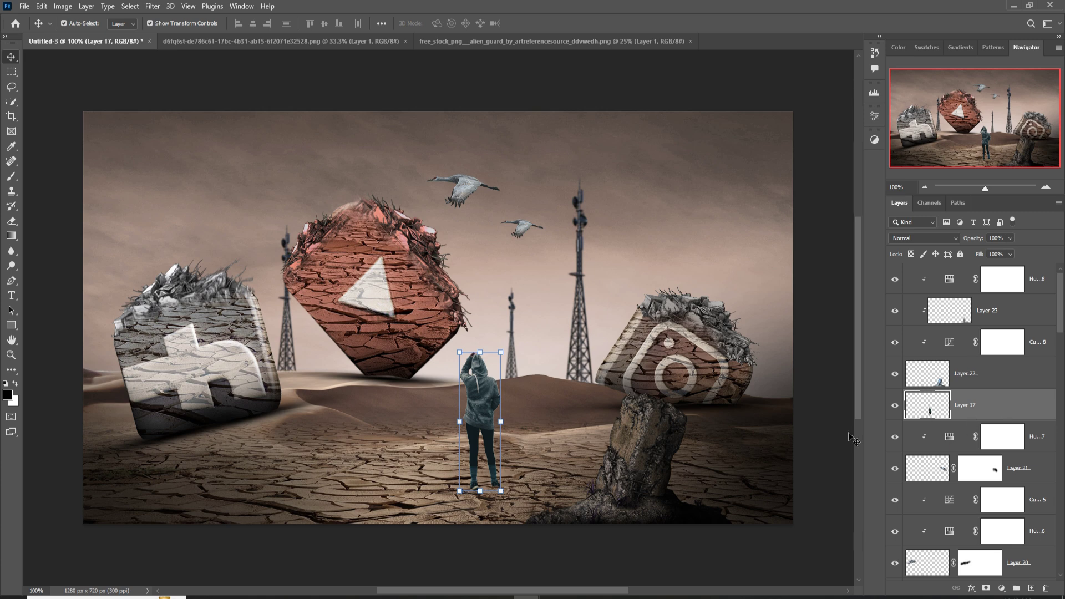
left_click(1031, 588, "ctrl")
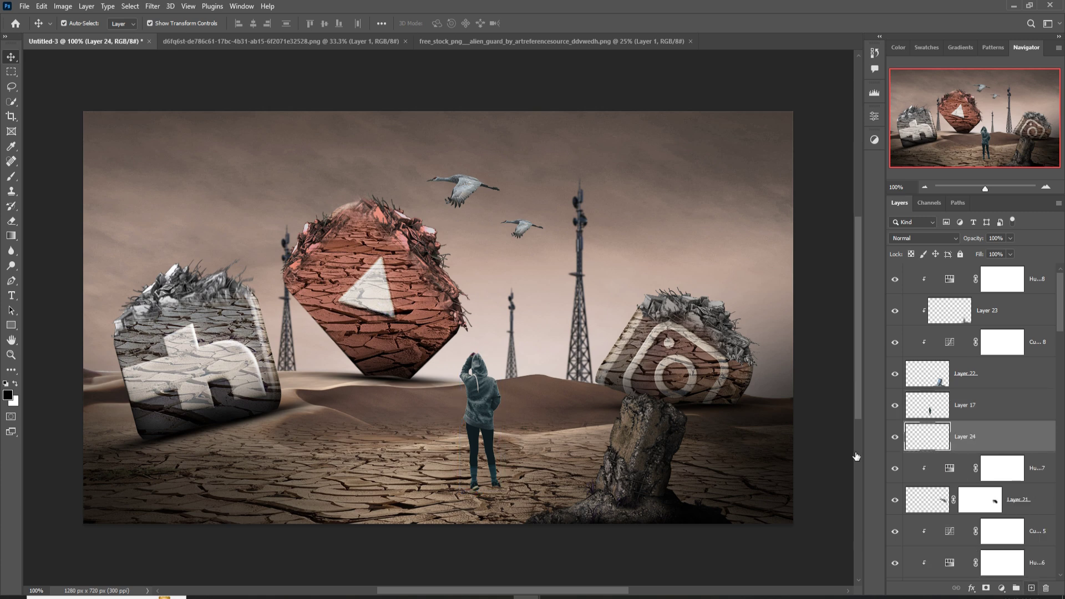
Step: Paint a contact shadow at the person's feet on the new layer with a 30 px soft black brush at 100% opacity
left_click(13, 177)
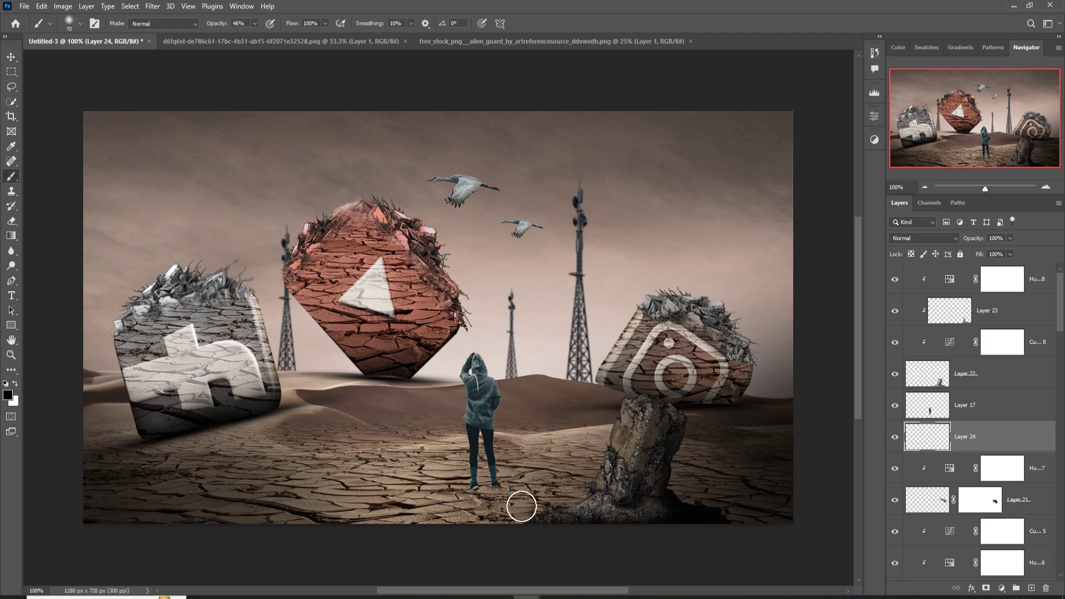
key("ctrl+plus")
key("ctrl+plus")
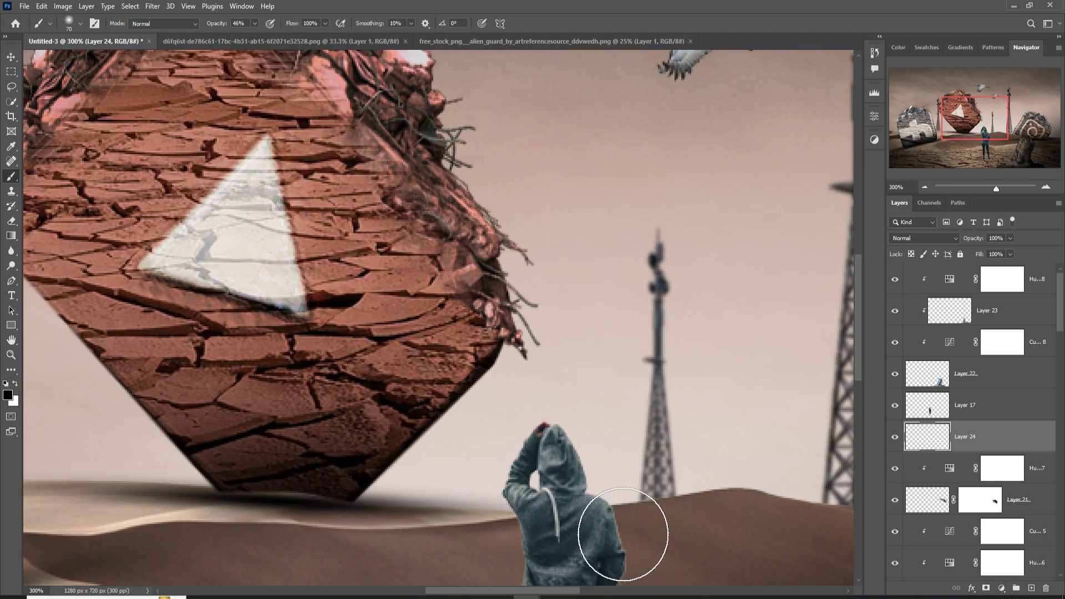
left_click_drag(588, 533, 526, 342)
scroll(555, 360, "down", 5)
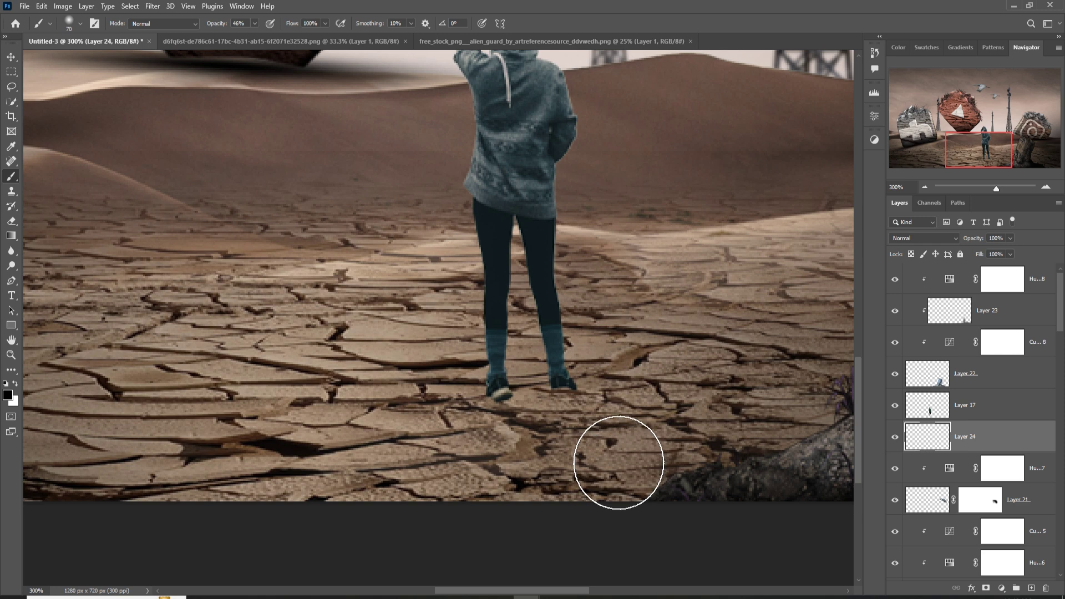
key("bracketleft")
key("bracketleft")
key("bracketleft")
key("bracketleft")
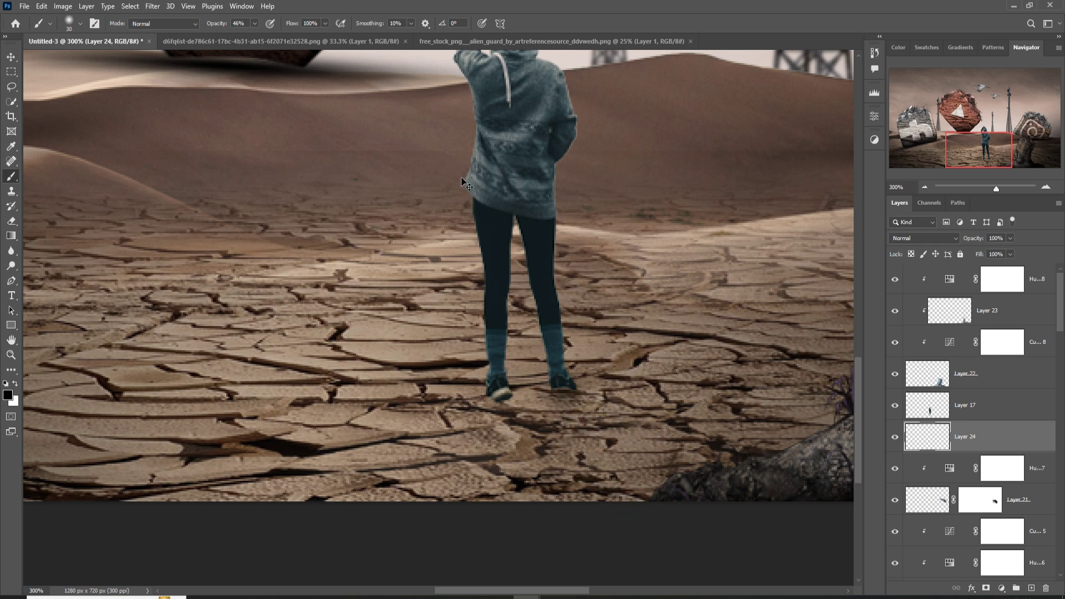
left_click(254, 23)
left_click_drag(254, 36, 282, 36)
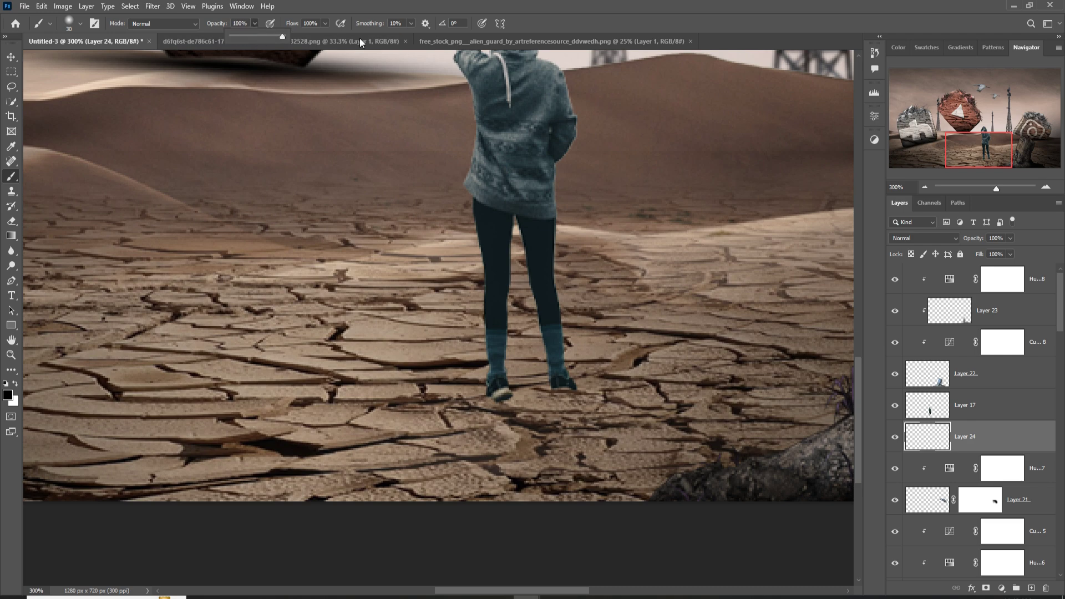
Step: Duplicate the foot shadow layer and transform the copy beneath the person's feet
key("ctrl+j")
key("ctrl+t")
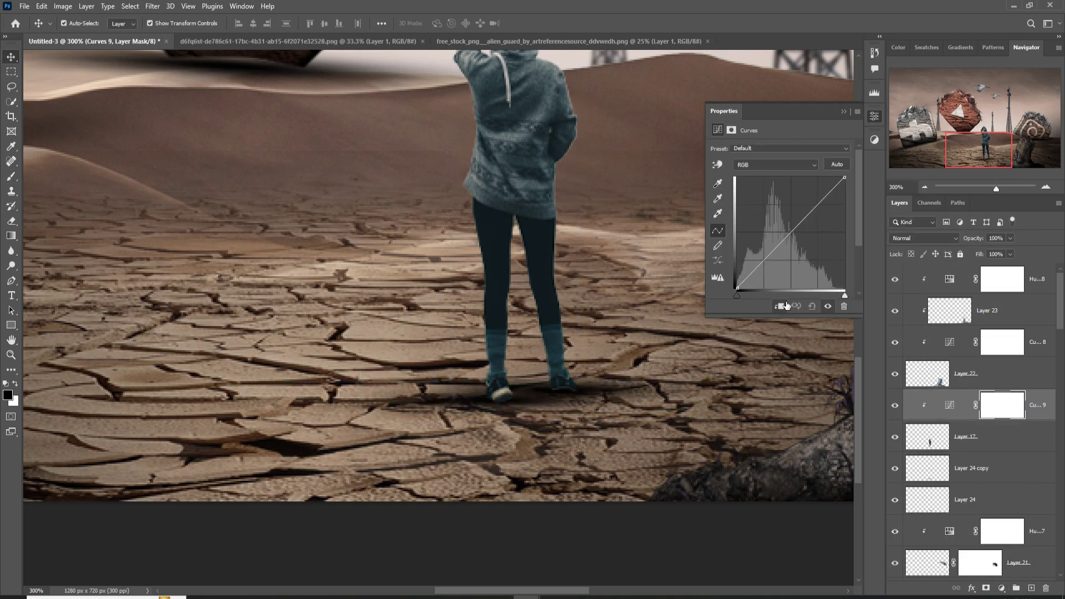
Step: Place a copy of the yellow alien tripod, scaled to 69.23%, on the rubble of the Facebook icon
key("v")
key("ctrl+0")
left_click_drag(429, 243, 281, 154)
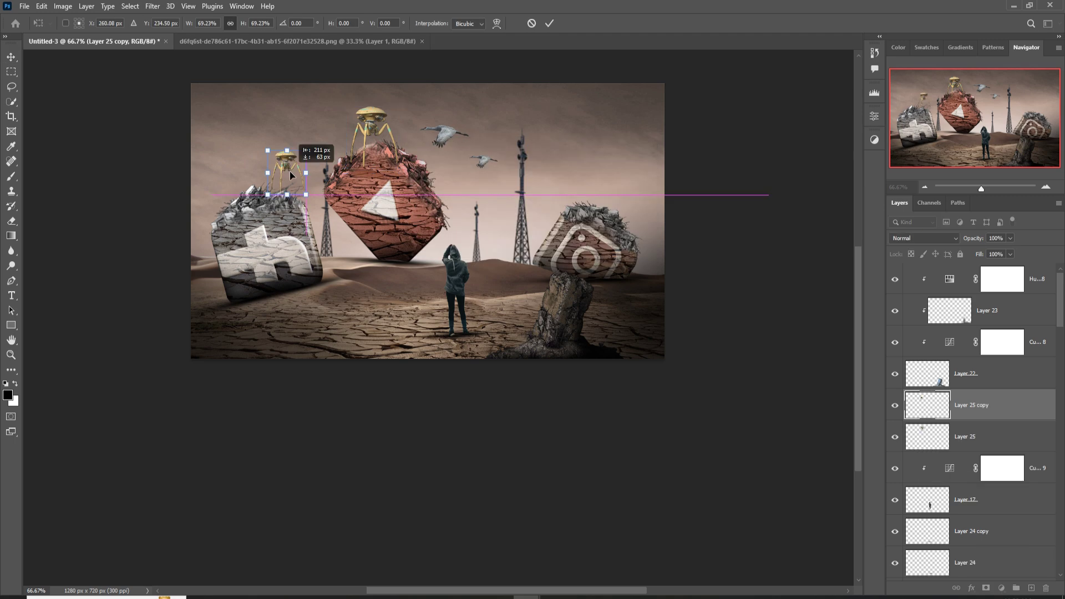
key("ctrl+t")
key("Return")
Step: Duplicate the small tripod and move the copy onto the top of the Instagram icon
key("ctrl+j")
left_click_drag(290, 191, 588, 183)
Step: Add a layer mask to the large tripod above the YouTube icon and paint its feet away with black to blend them into the rubble
key("b")
left_click(976, 468)
left_click(986, 588)
left_click_drag(396, 155, 411, 194)
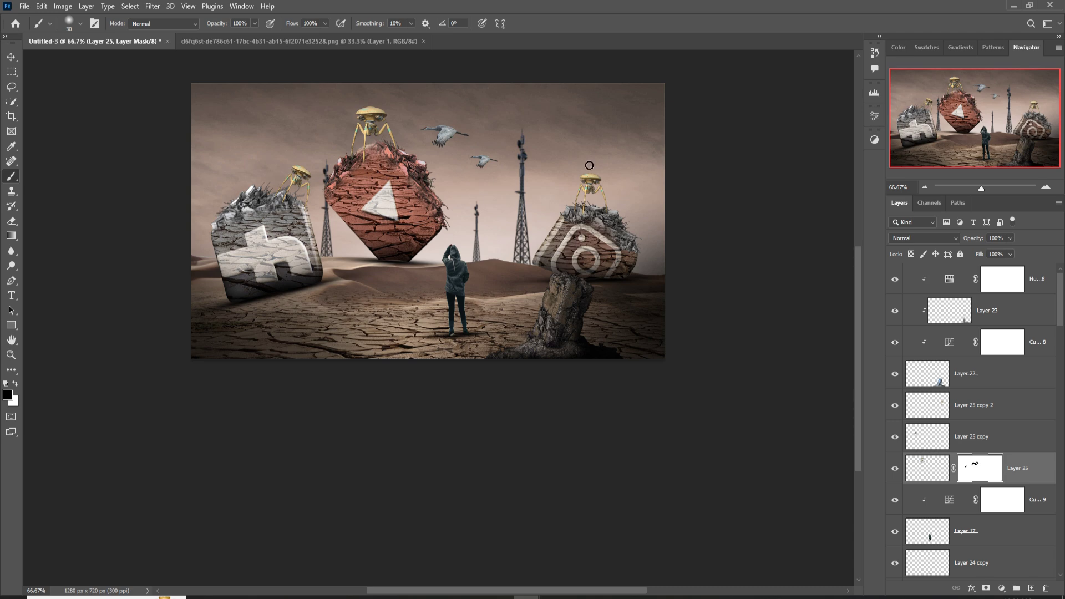
left_click(11, 57)
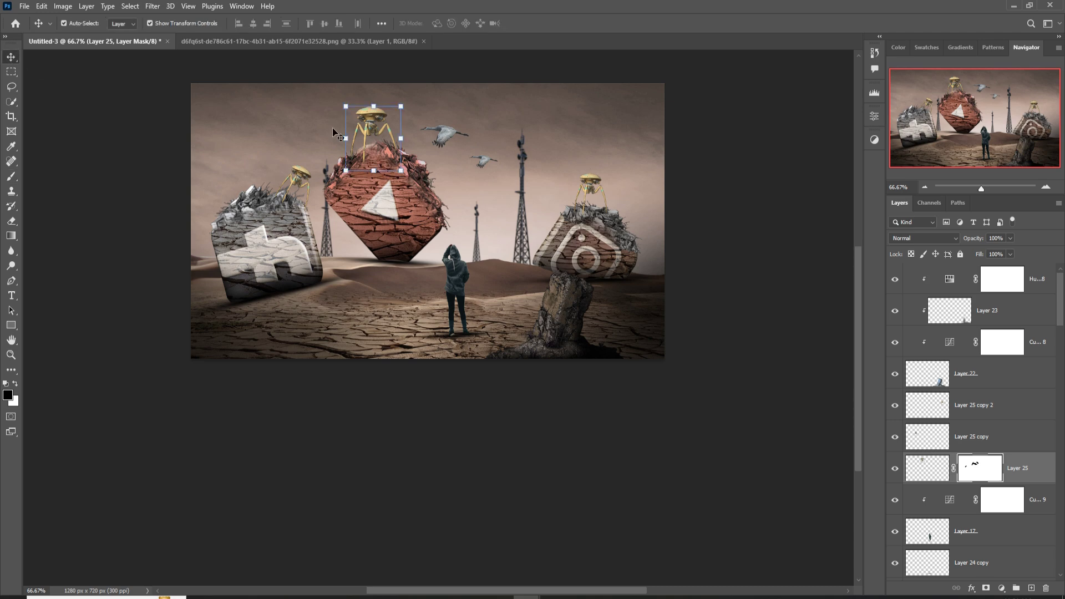
left_click(291, 43)
left_click(119, 42)
Step: Add an empty layer above the person's Curves adjustment and clip it to the person
left_click(463, 291)
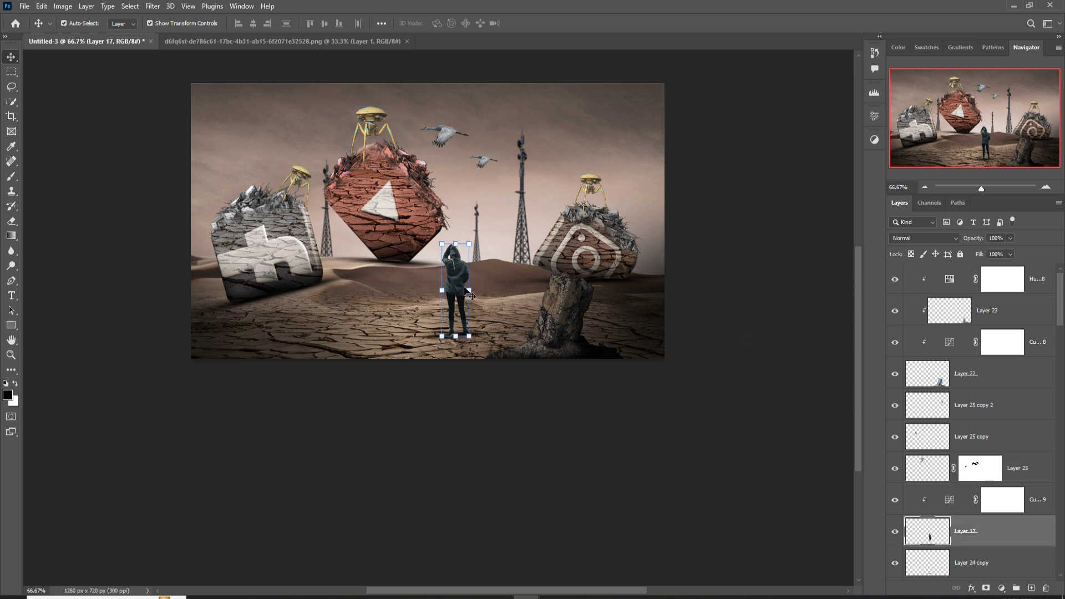
key("ctrl+plus")
key("ctrl+plus")
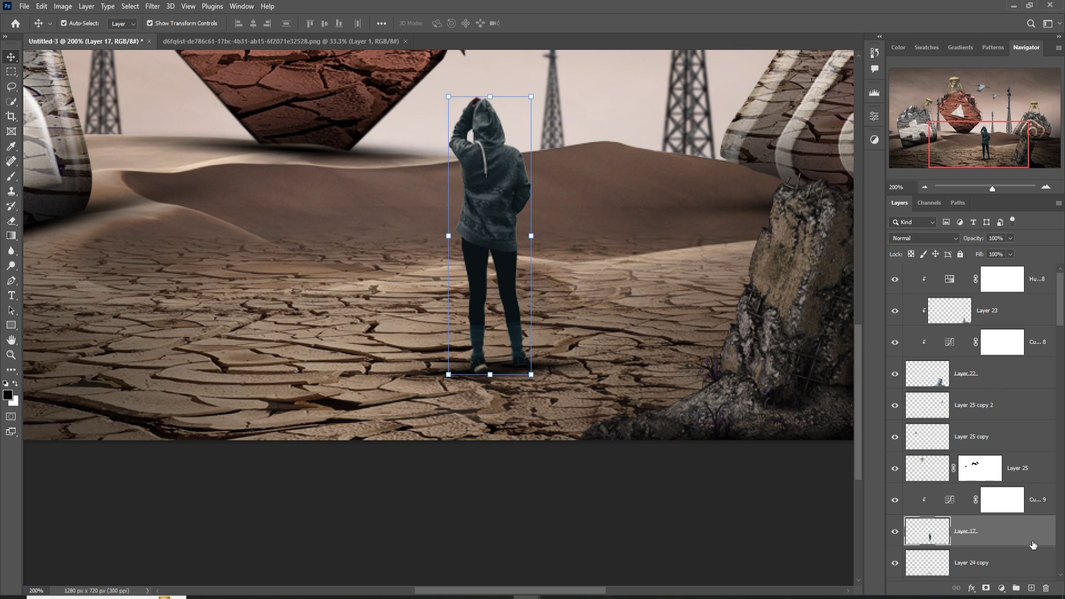
key("ctrl+shift+alt+n")
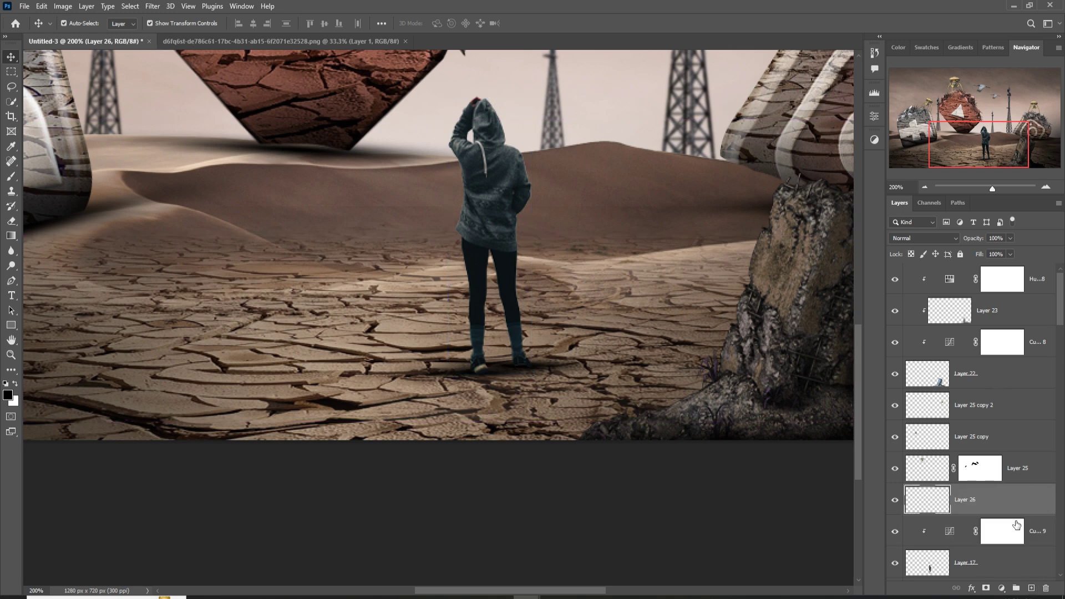
right_click(1004, 496)
left_click(961, 233)
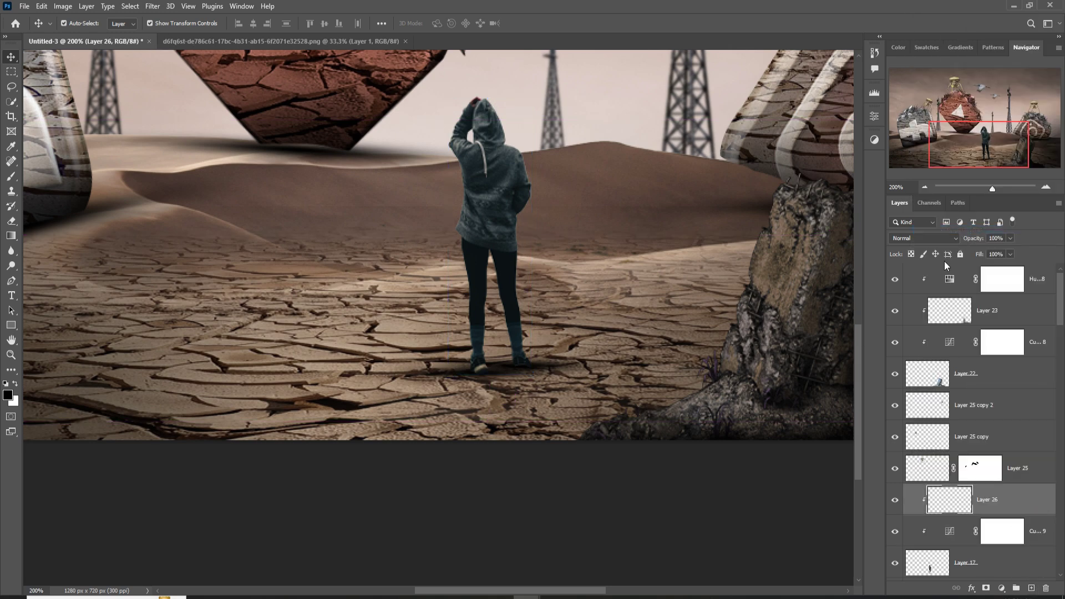
Step: Set the clipped layer to Linear Dodge (Add) and turn it into an orange #fd8005 Solid Color fill over the person
left_click(933, 238)
left_click(920, 339)
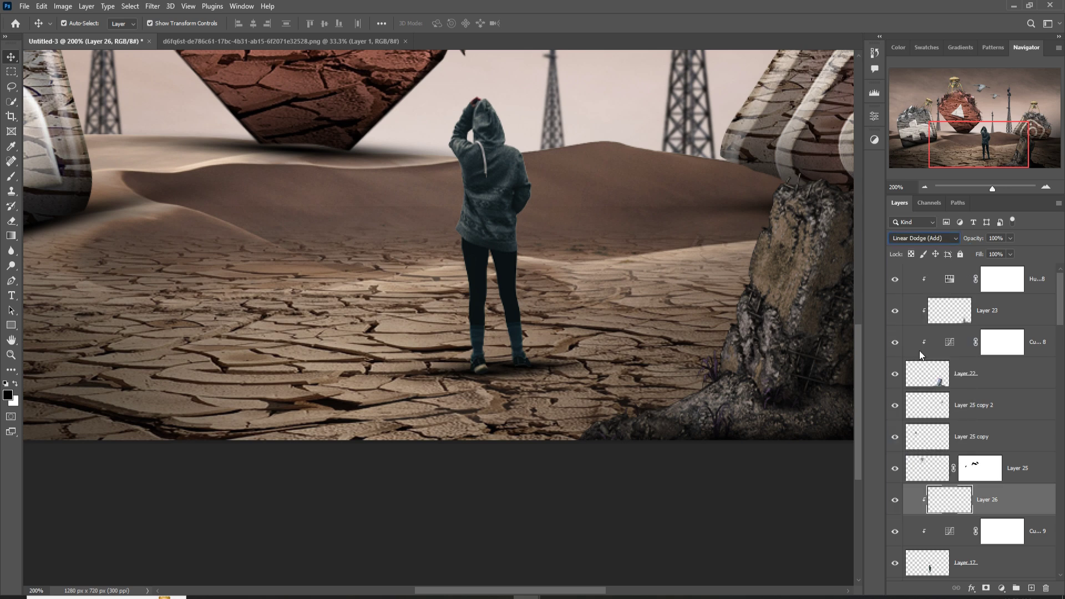
left_click(999, 588)
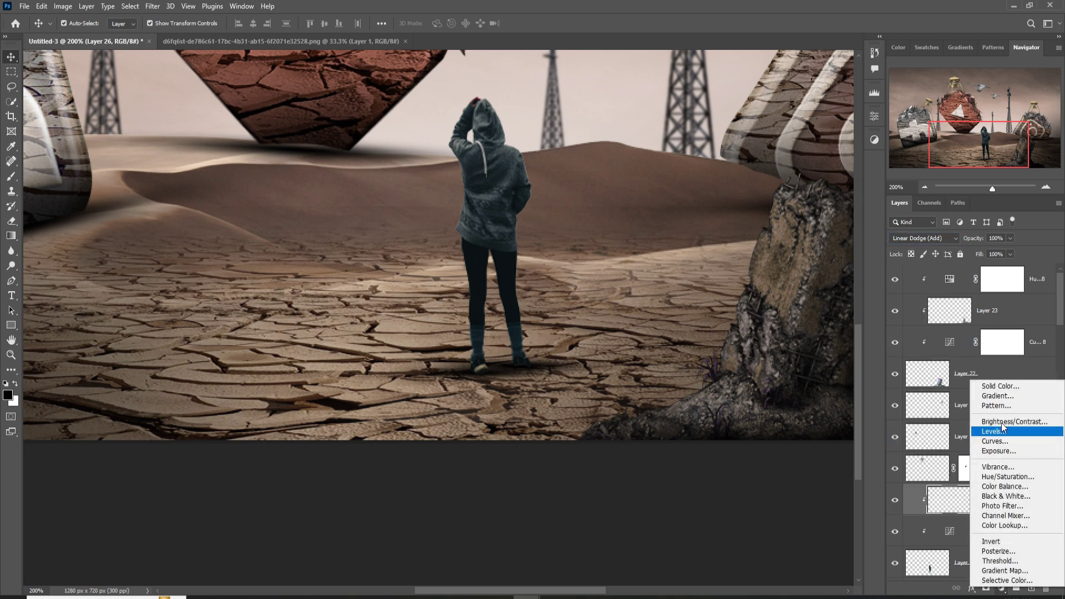
left_click(1002, 386)
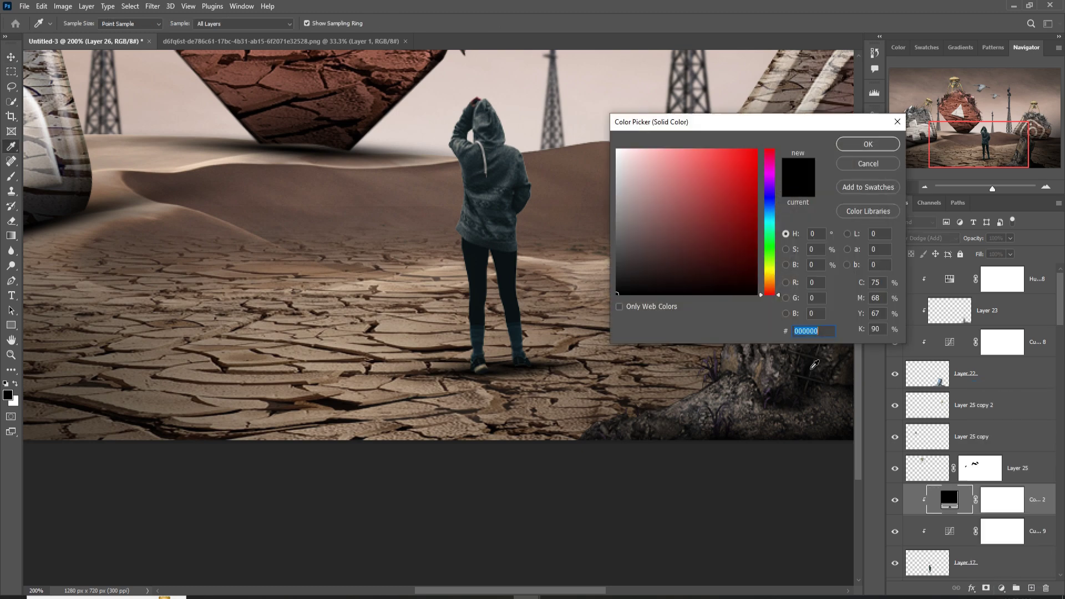
left_click(755, 151)
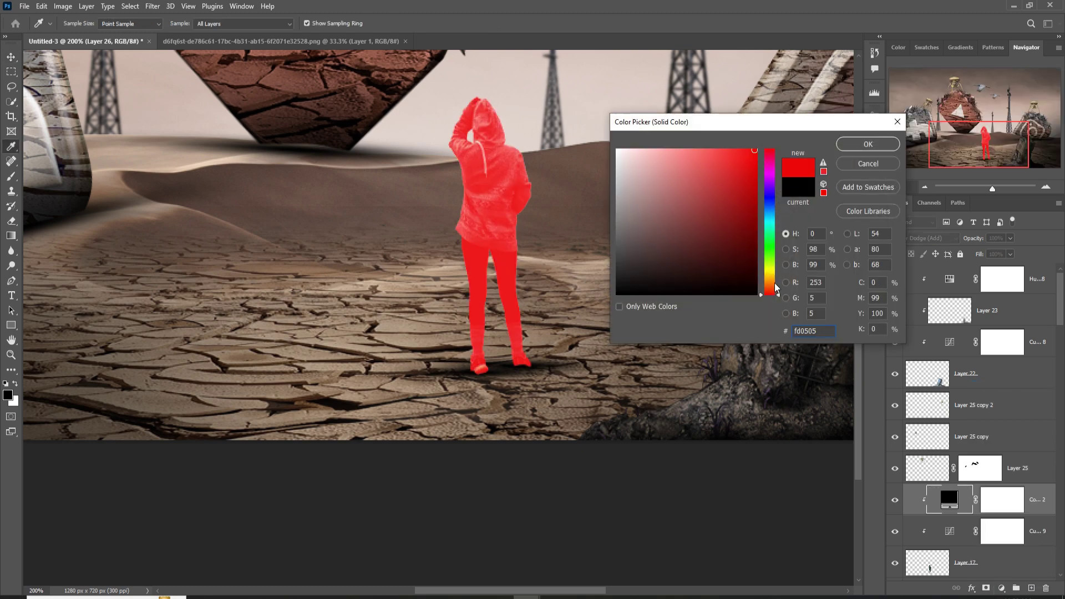
mouse_move(775, 287)
left_mouse_down()
mouse_move(775, 276)
mouse_move(775, 285)
left_mouse_up()
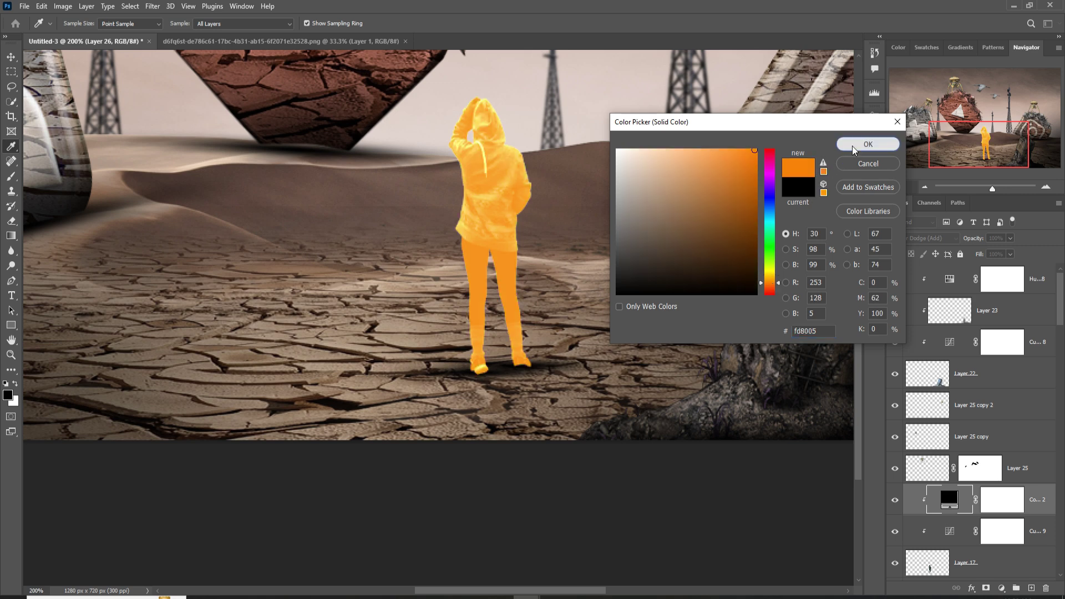
left_click(868, 144)
Step: Raise the Underlying Layer black Blend If limit of the orange fill so the person's dark areas show through
right_click(950, 501)
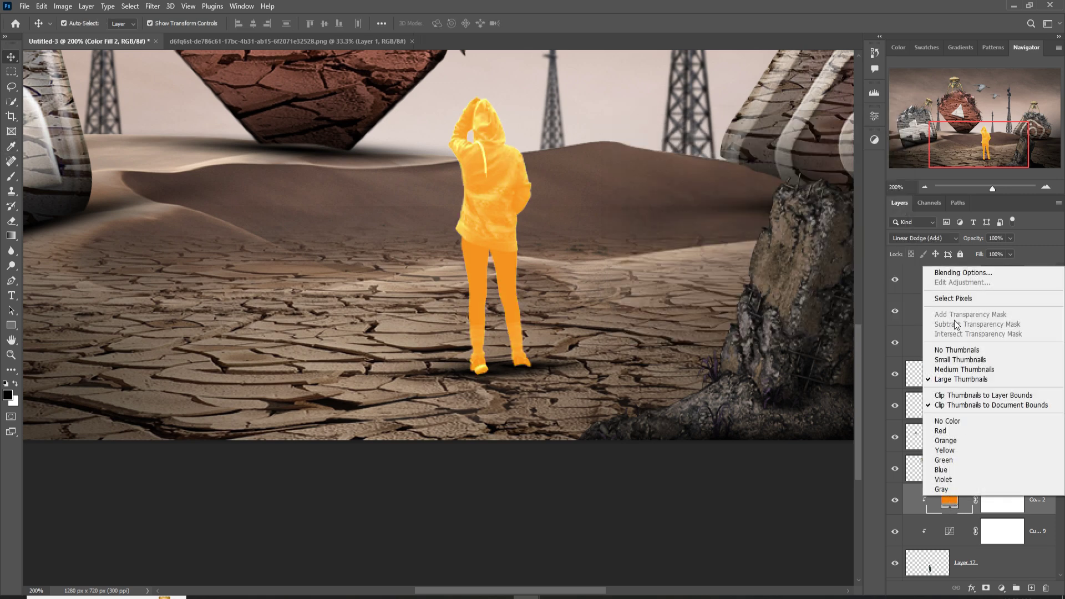
key("Escape")
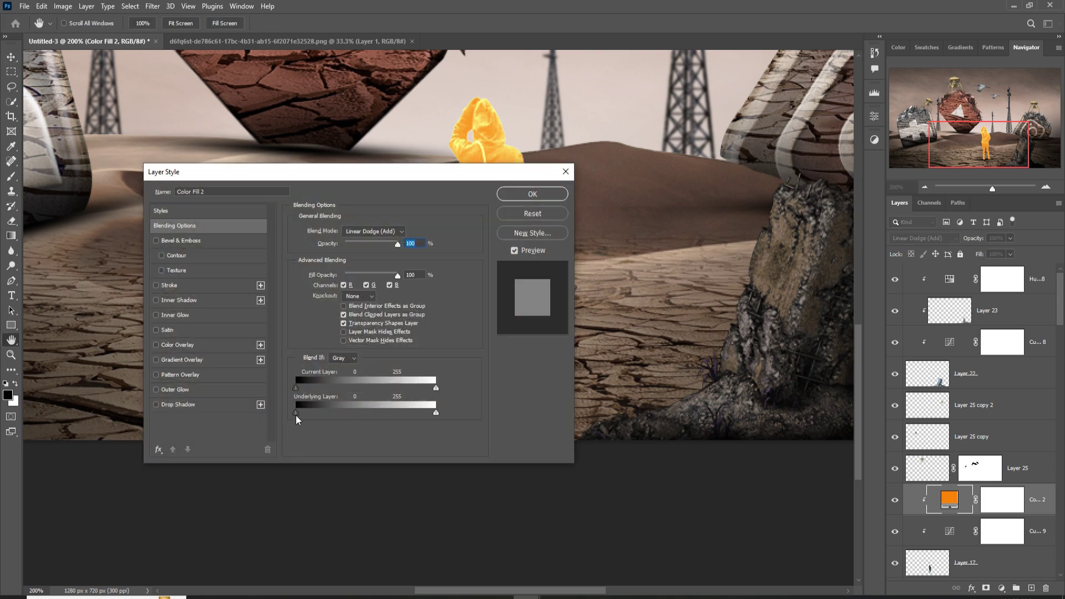
left_click_drag(297, 413, 329, 411)
key("Return")
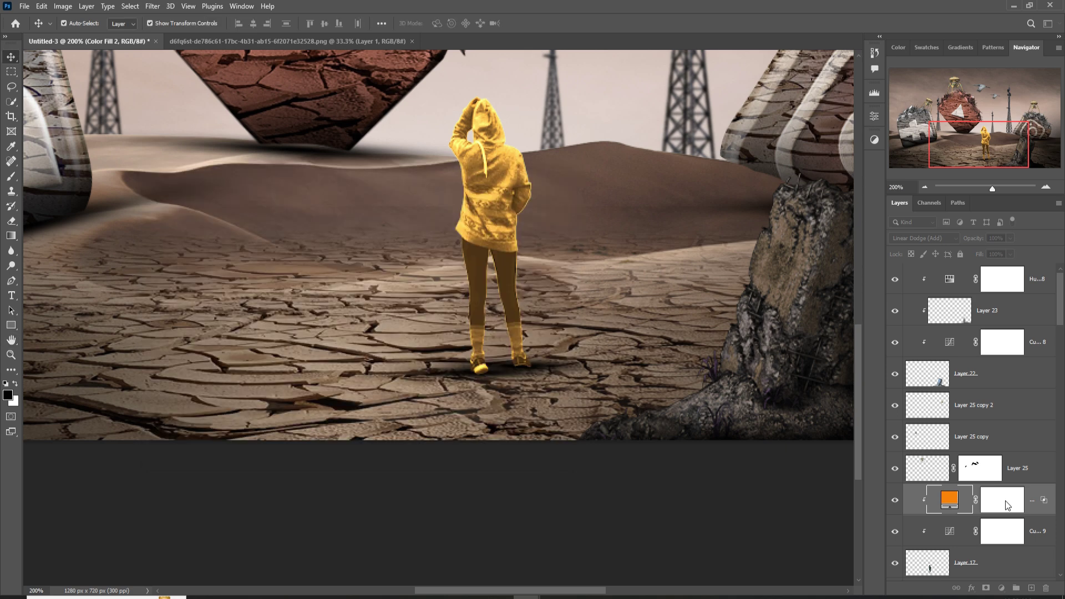
Step: Invert the orange fill's mask to black and paint a thin rim light along the person's outline with a white 10 px brush
left_click(1008, 503)
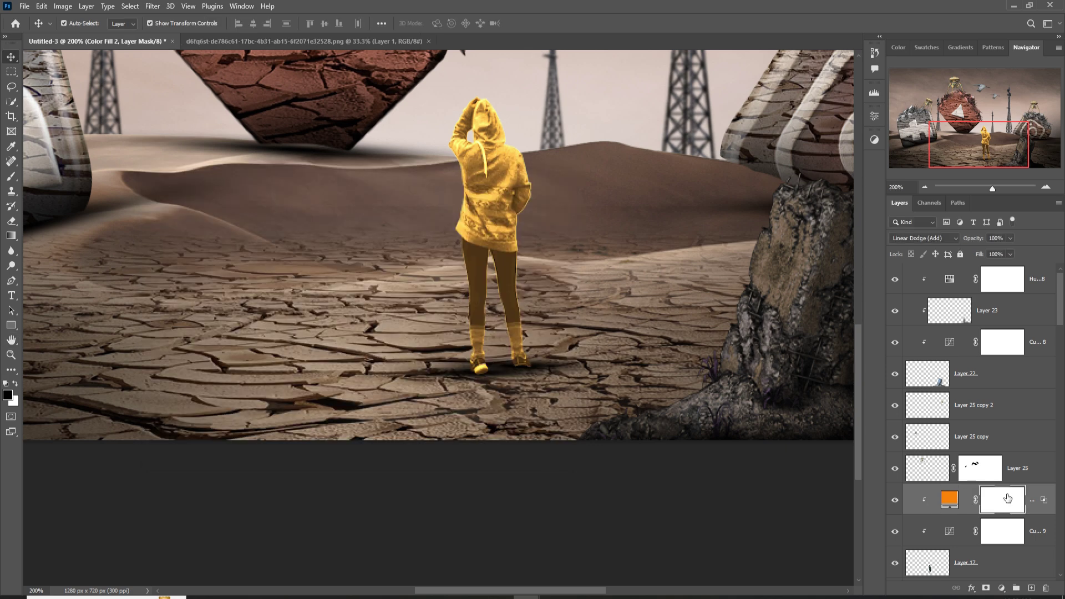
left_click_drag(1007, 498, 1008, 499)
key("ctrl+i")
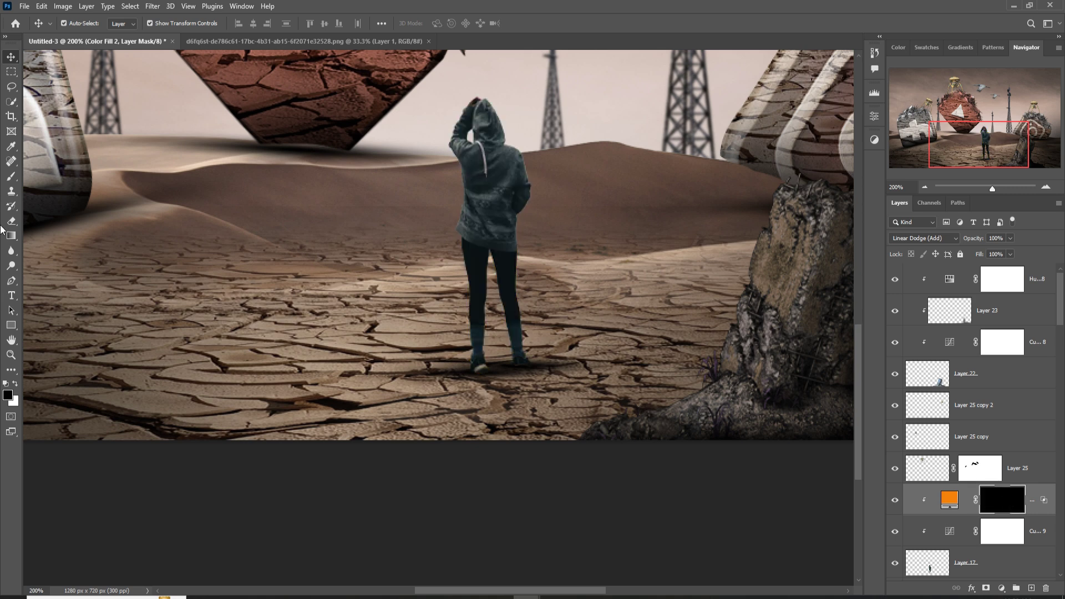
left_click(11, 176)
key("x")
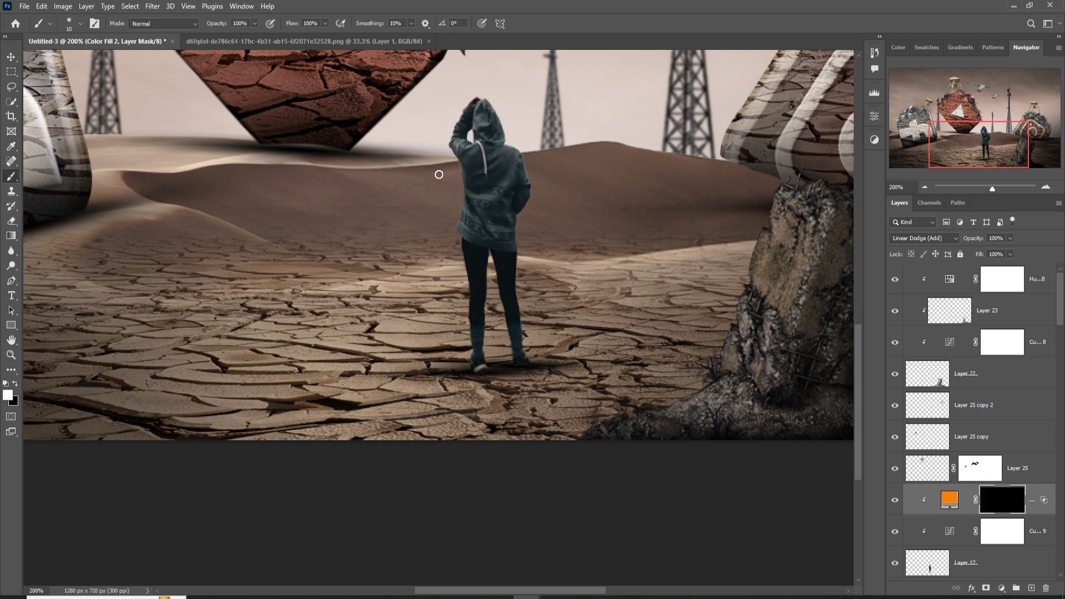
mouse_move(476, 100)
left_mouse_down()
mouse_move(460, 226)
mouse_move(470, 330)
mouse_move(527, 261)
mouse_move(516, 324)
left_mouse_up()
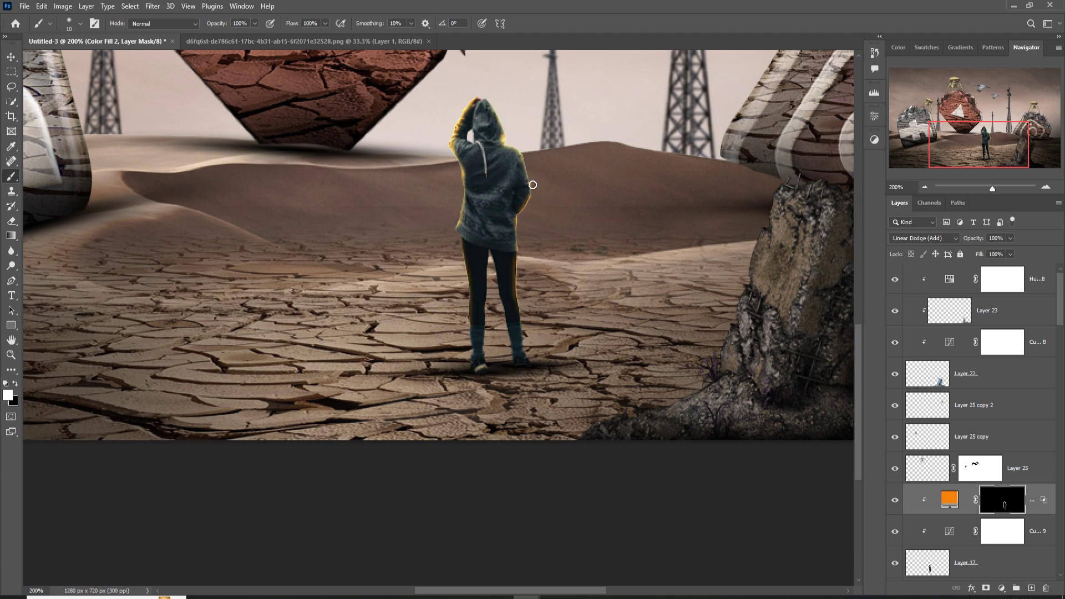
Step: Enlarge the brush to 70 px at 18% opacity and paint a soft orange glow over the person's hoodie on the mask
key("bracketright")
key("bracketright")
key("bracketright")
key("bracketright")
key("bracketright")
key("bracketright")
key("1")
key("8")
left_click_drag(552, 171, 590, 204)
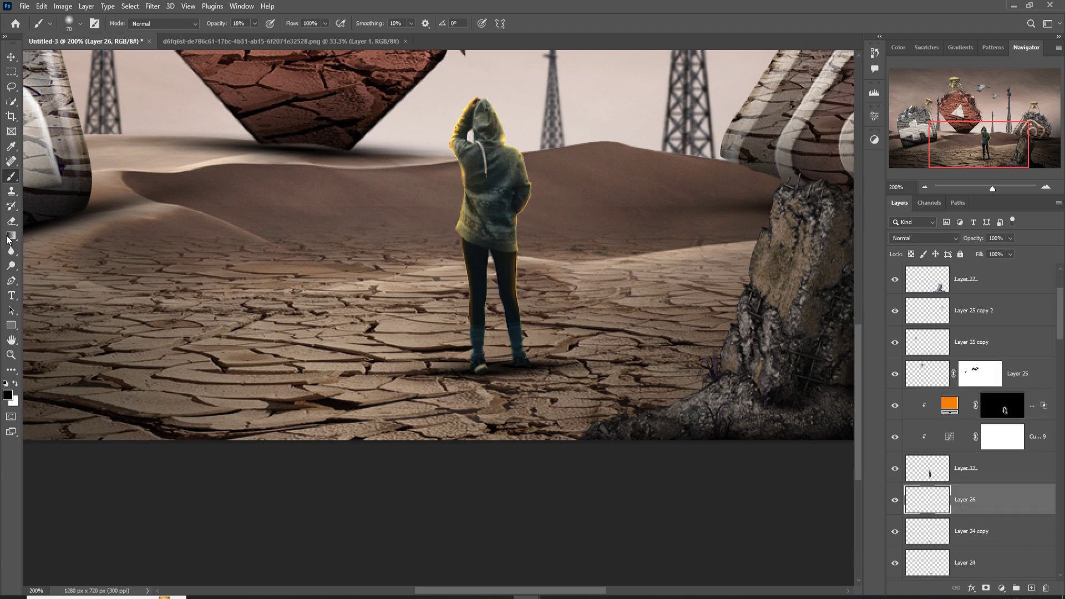
Step: Paint a soft black shadow on the ground in front of the person's feet, on the empty layer below the person
mouse_move(463, 389)
left_mouse_down()
mouse_move(483, 374)
mouse_move(523, 440)
mouse_move(482, 374)
mouse_move(471, 411)
left_mouse_up()
key("v")
key("ctrl+minus")
key("ctrl+minus")
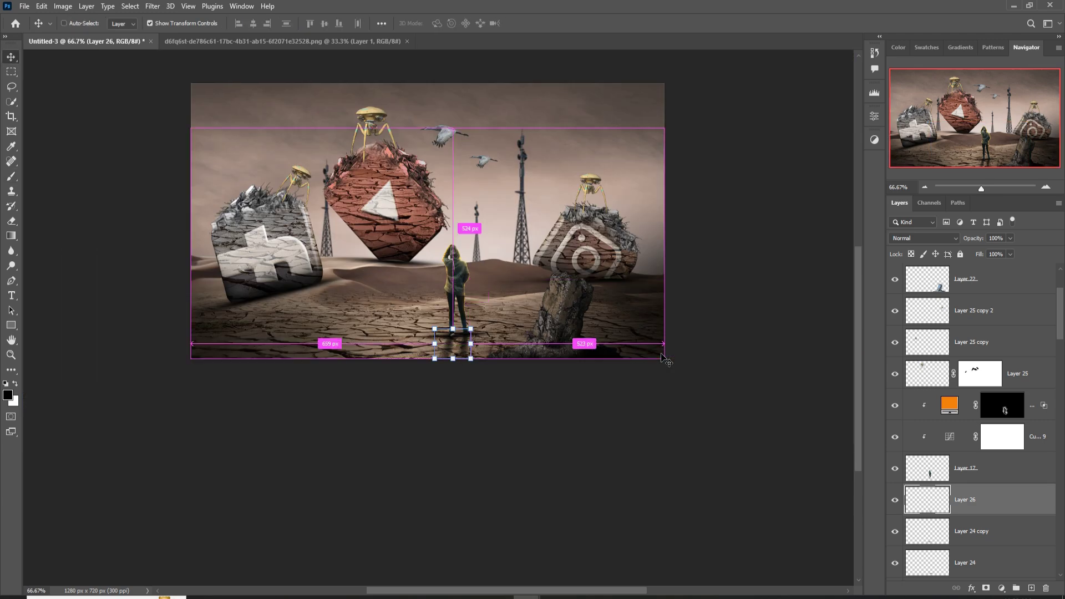
Step: Add a Curves adjustment above the cracked ground layer, Layer 1, to darken the foreground
scroll(977, 444, "down", 5)
left_click(965, 562)
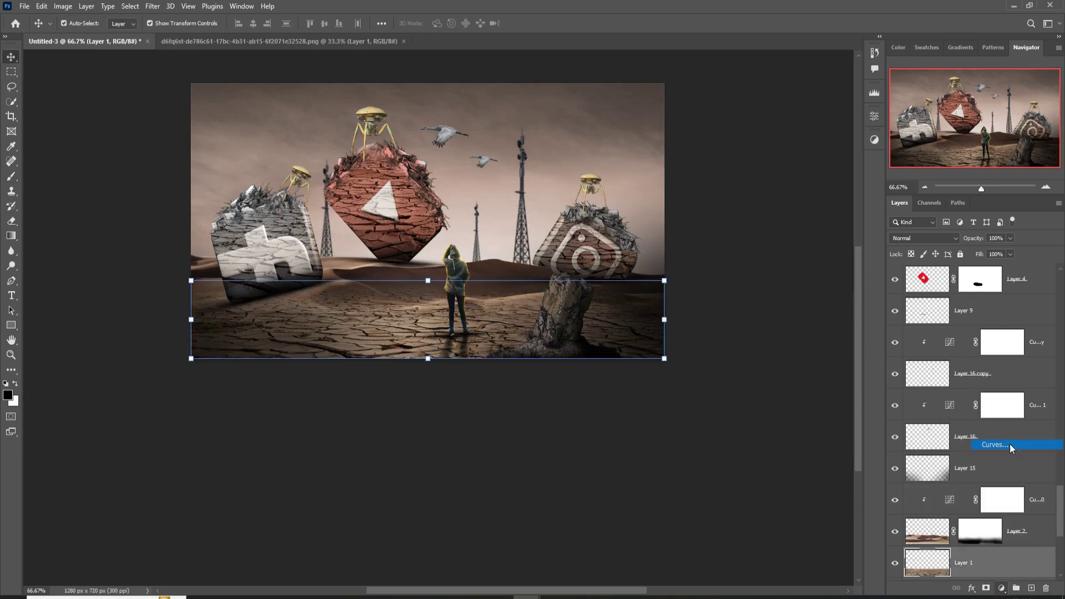
left_click(995, 445)
left_click(845, 112)
Step: Add a layer on top of the stack and paint a black vignette around the image edges with a soft 600 px brush at 18% opacity
scroll(1033, 422, "up", 10)
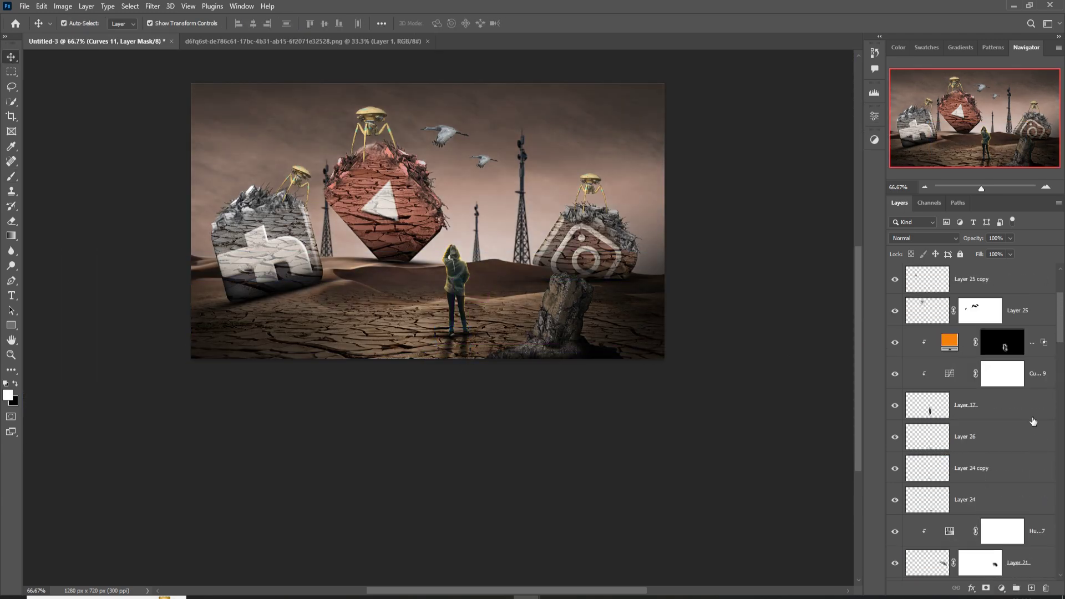
key("ctrl+shift+alt+n")
key("b")
key("d")
mouse_move(178, 281)
left_mouse_down()
mouse_move(155, 392)
mouse_move(666, 401)
left_mouse_up()
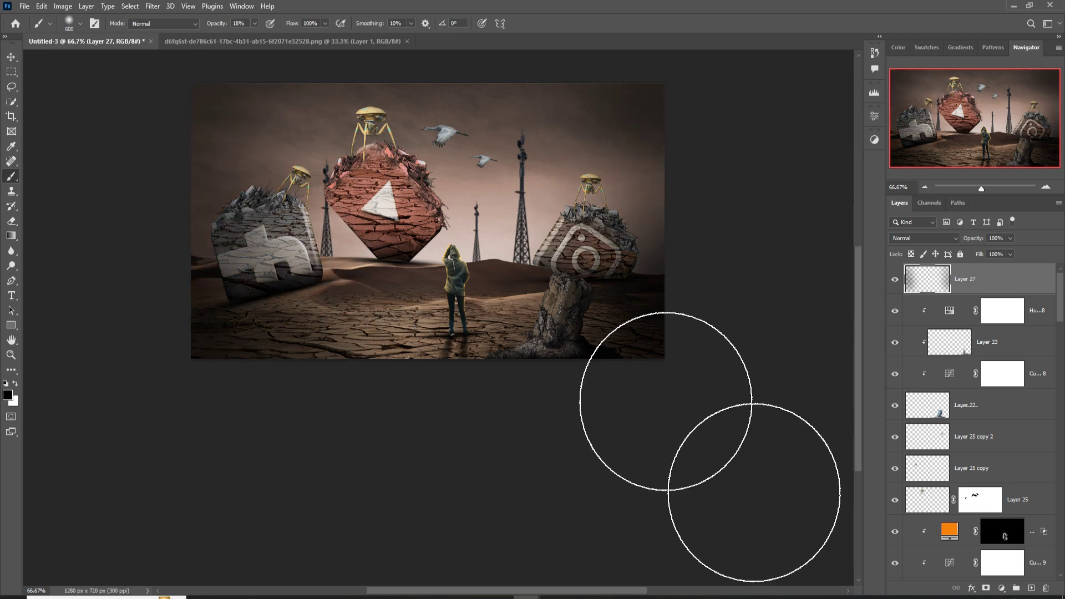
key("v")
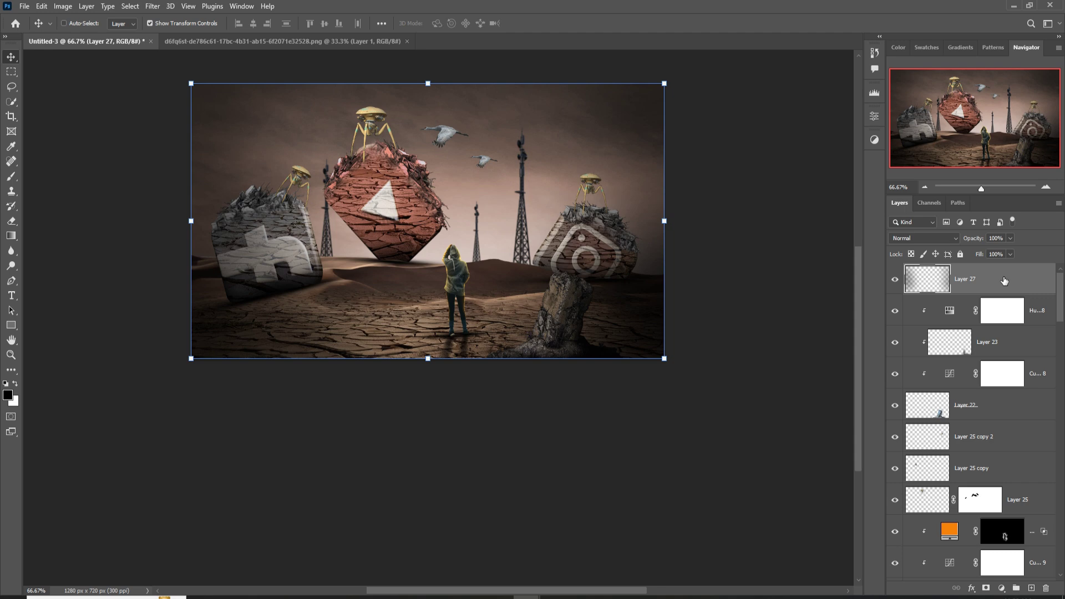
Step: Stamp all visible layers into a new top layer and convert it to a smart object
key("ctrl+alt+shift+e")
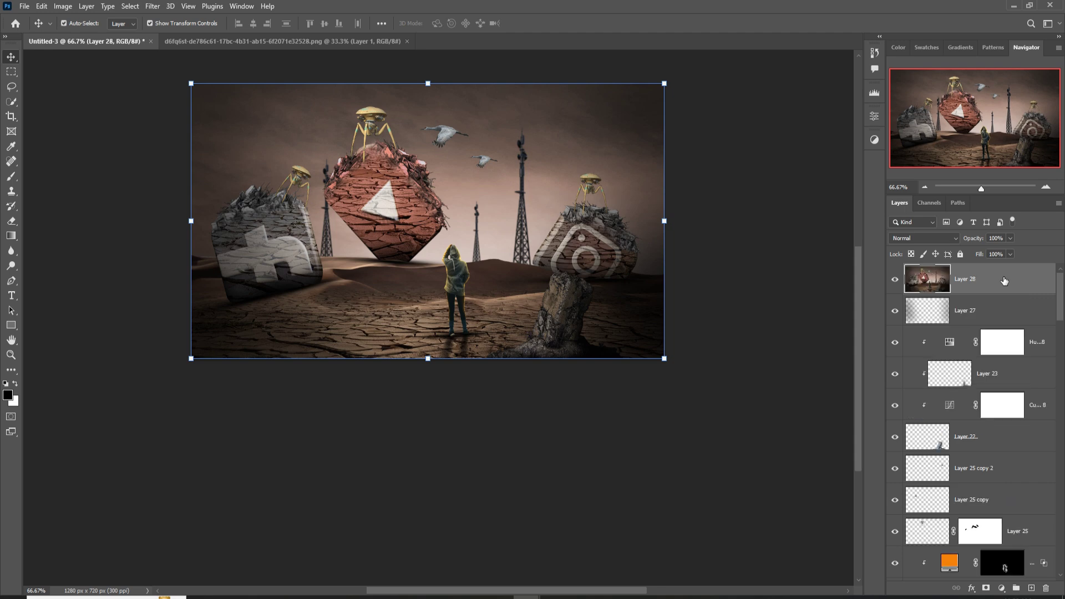
right_click(998, 275)
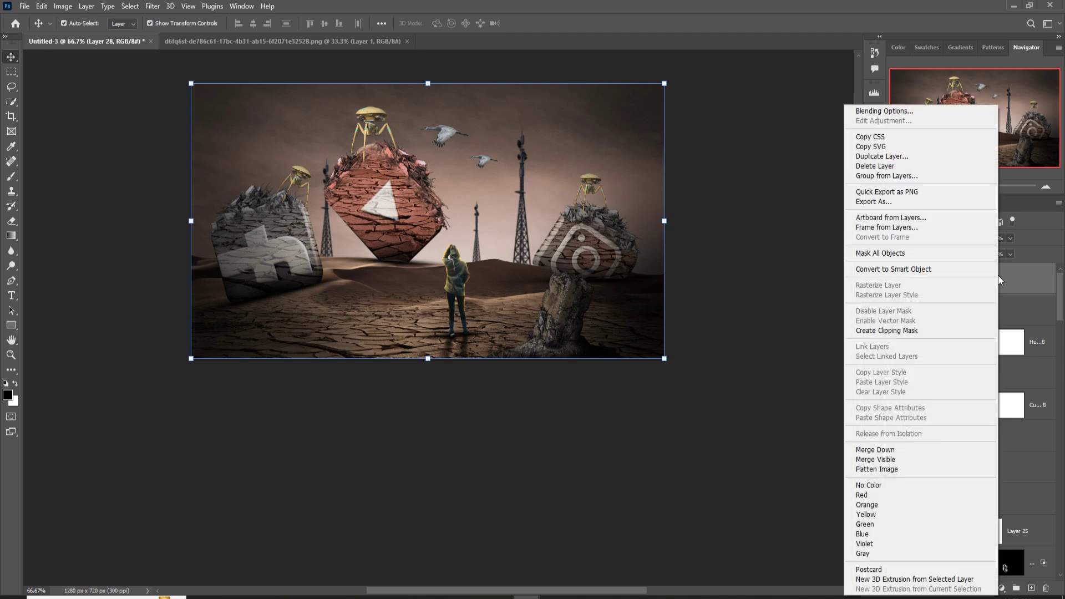
left_click(938, 270)
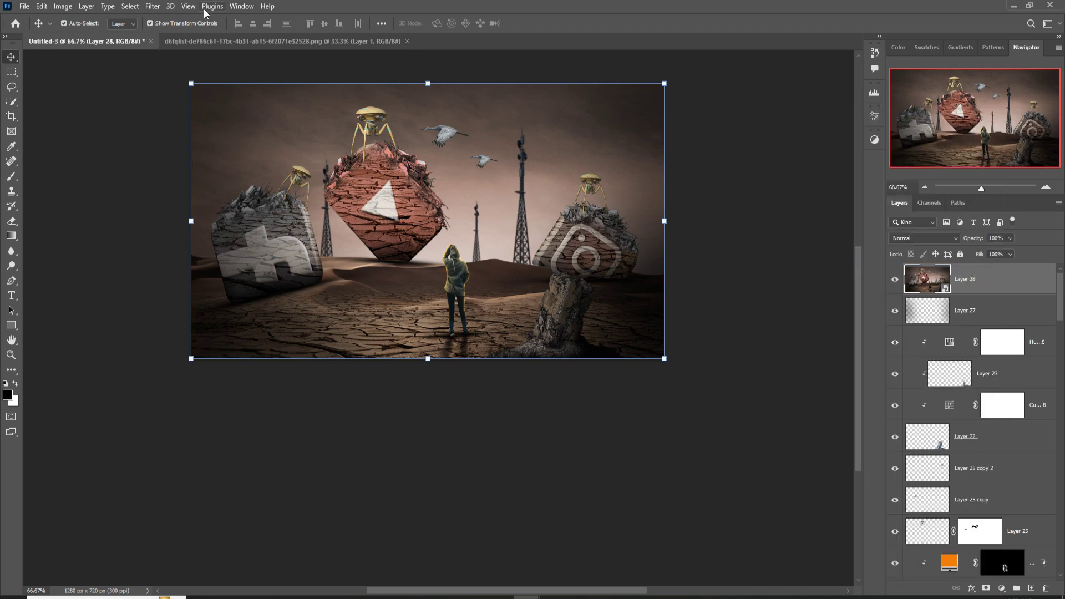
Step: Start the Camera Raw Filter on the stamped layer and set Exposure -0.30, Highlights +12, Whites +2 and Saturation +17
left_click(155, 7)
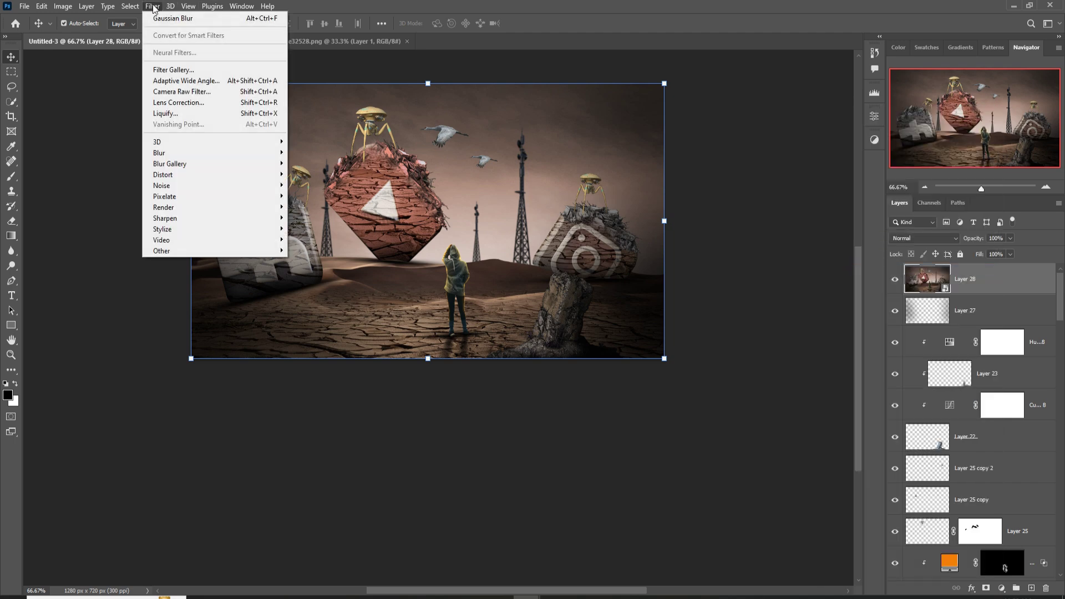
left_click(165, 93)
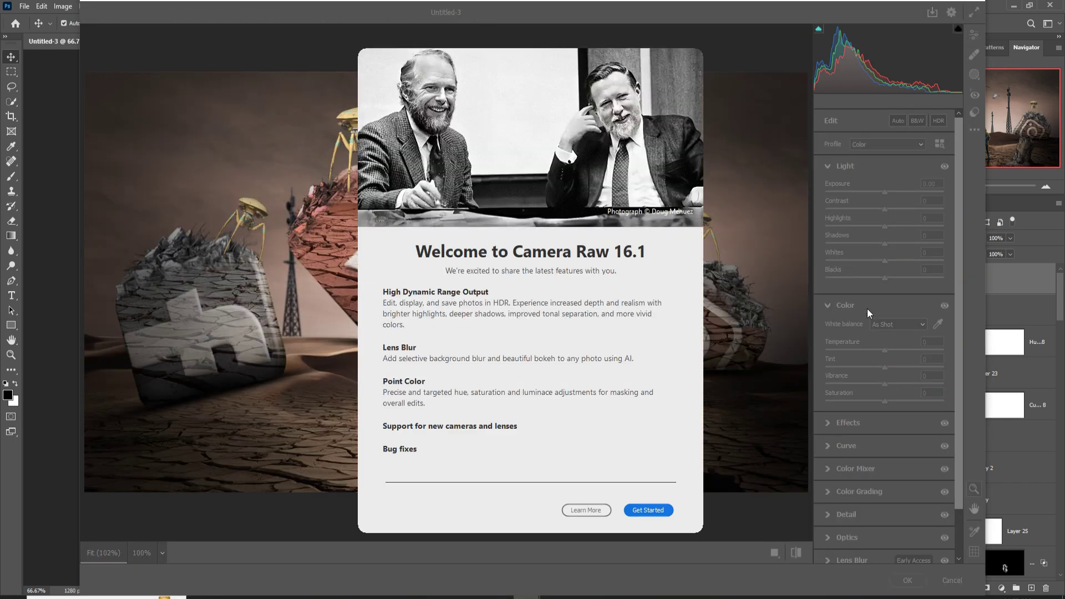
left_click(643, 512)
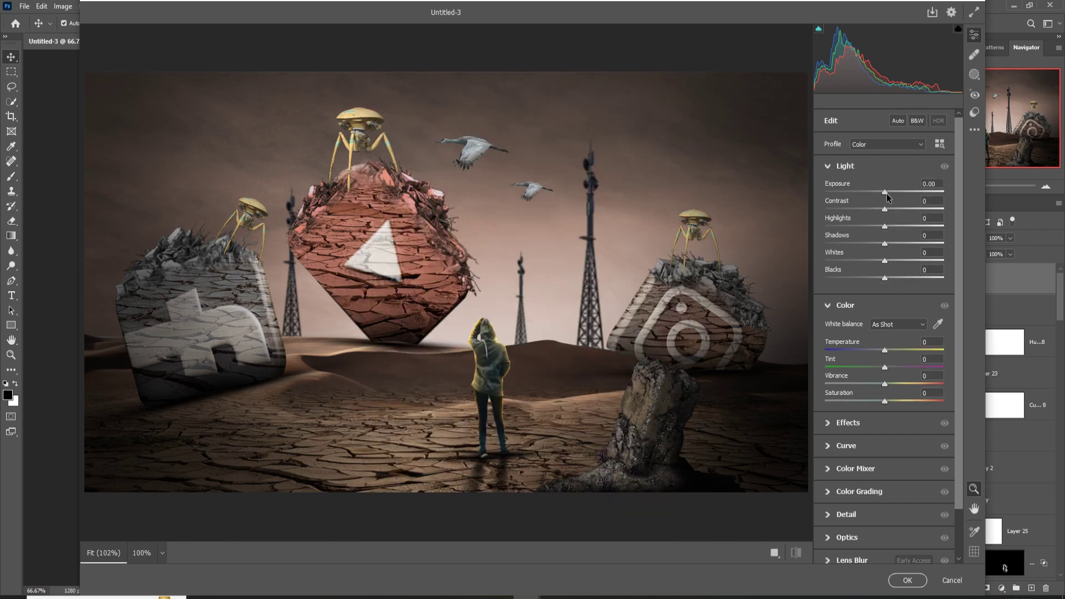
left_click_drag(885, 192, 882, 192)
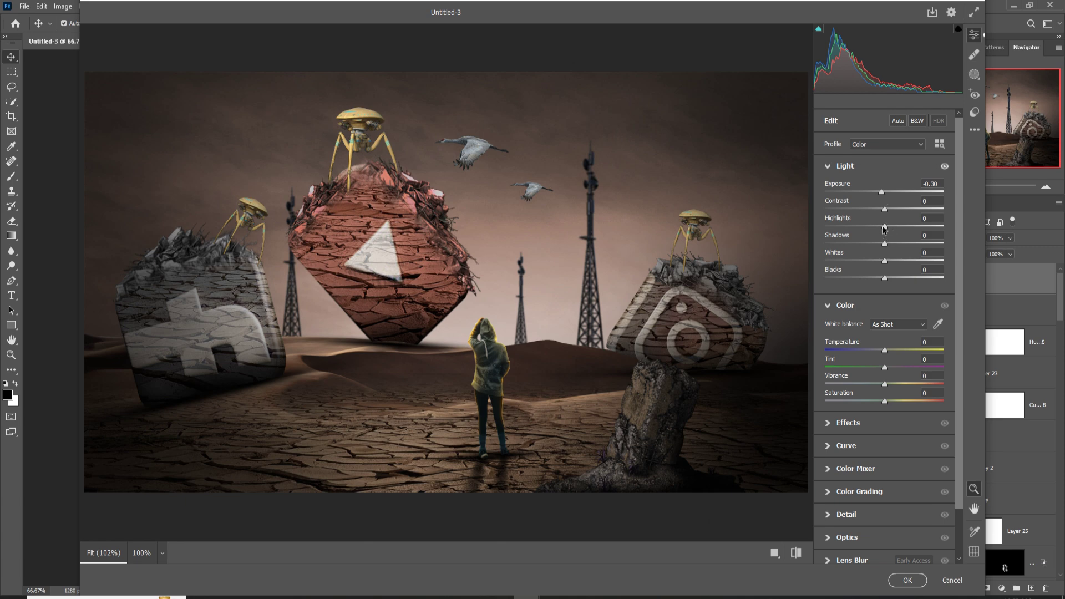
left_click_drag(885, 226, 887, 261)
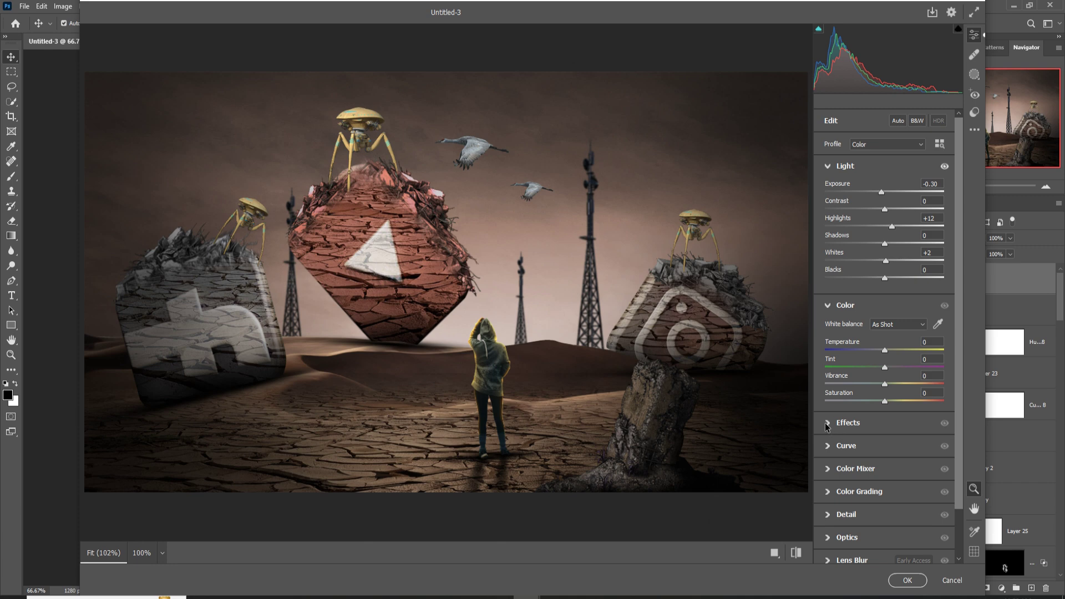
left_click_drag(887, 402, 900, 402)
Step: Adjust the Camera Raw parametric curve to Highlights +7, Lights +4, Darks -9 and Shadows +19
left_click(829, 424)
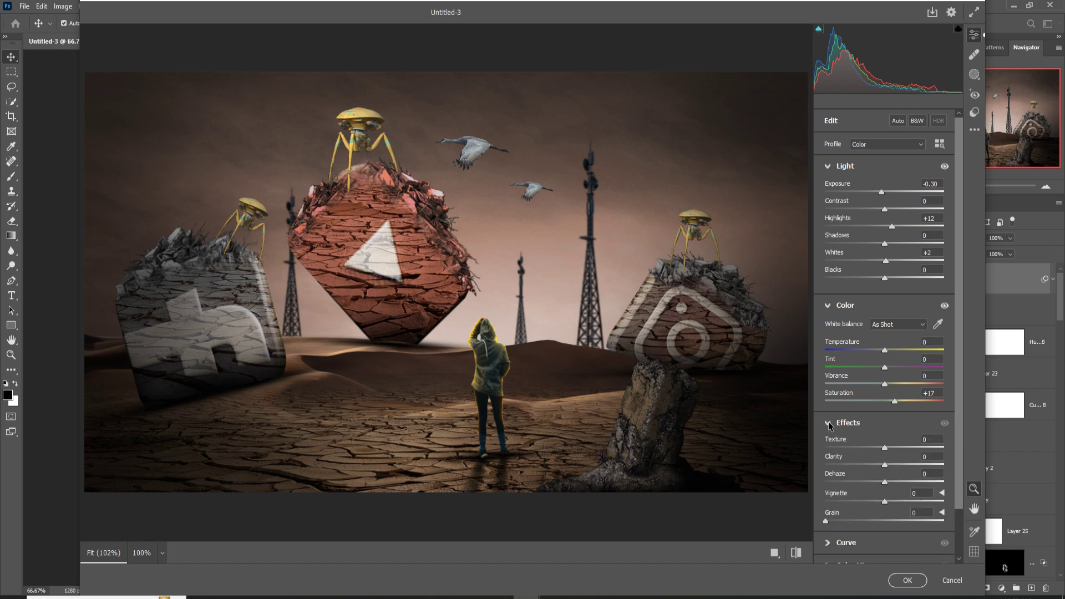
left_click(829, 424)
left_click(829, 447)
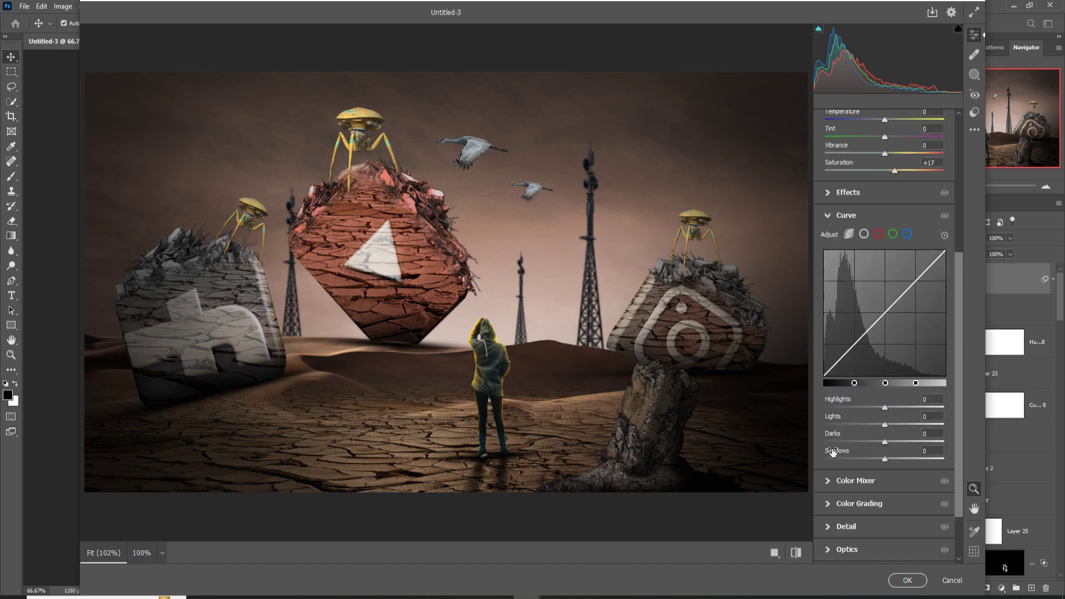
left_click_drag(886, 411, 896, 462)
Step: Raise the Color Mixer saturation of Aquas to +61 and Blues to +60, and slightly increase the Reds
left_click(829, 481)
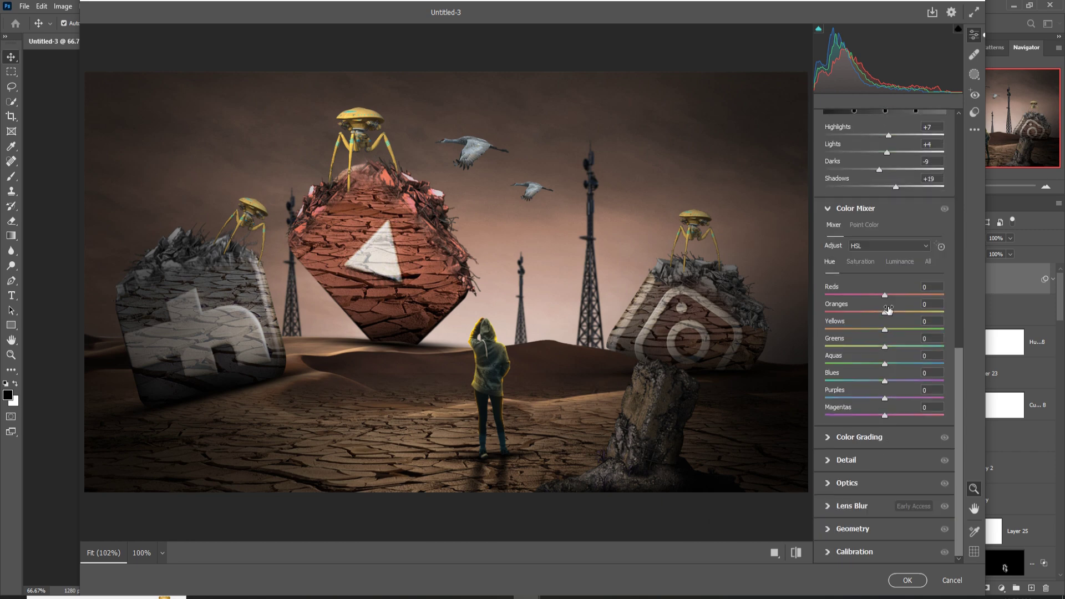
left_click(861, 261)
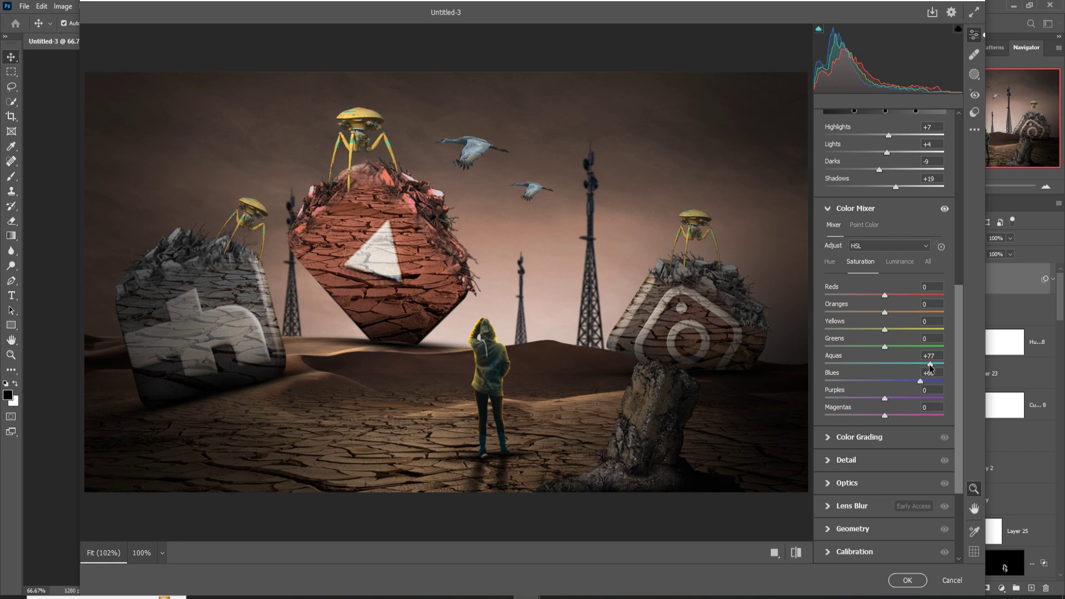
left_click_drag(922, 367, 921, 366)
left_click_drag(885, 295, 892, 300)
Step: In Color Grading, shift the highlights hue, raise the midtones luminance to 43, and apply the Camera Raw filter
left_click(828, 438)
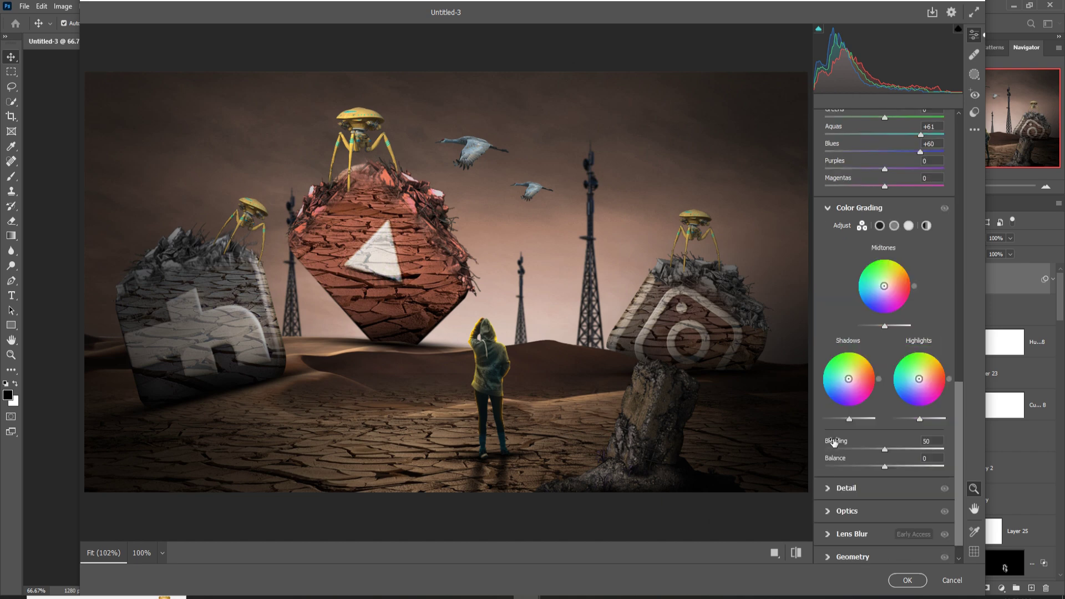
scroll(930, 344, "down", 1)
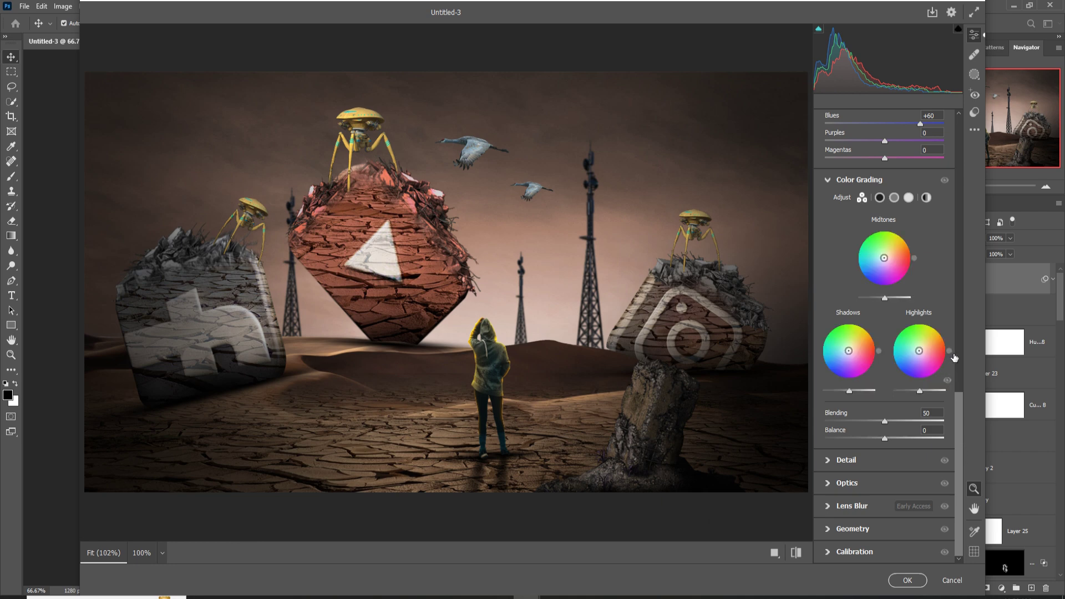
left_click_drag(955, 357, 904, 366)
mouse_move(886, 302)
left_mouse_down()
mouse_move(907, 302)
mouse_move(870, 302)
mouse_move(902, 296)
left_mouse_up()
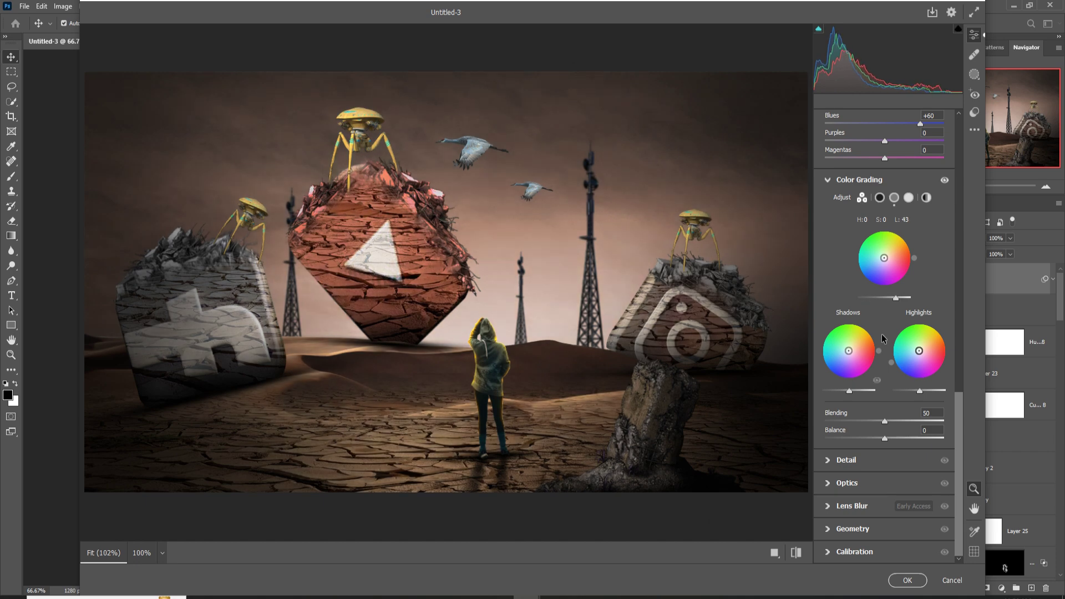
left_click(908, 580)
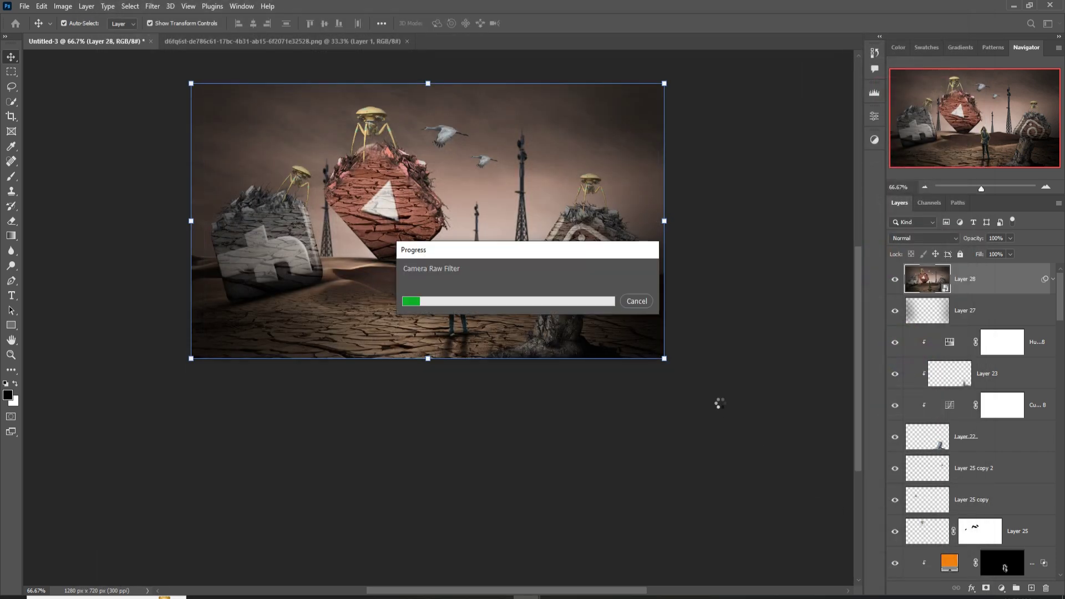